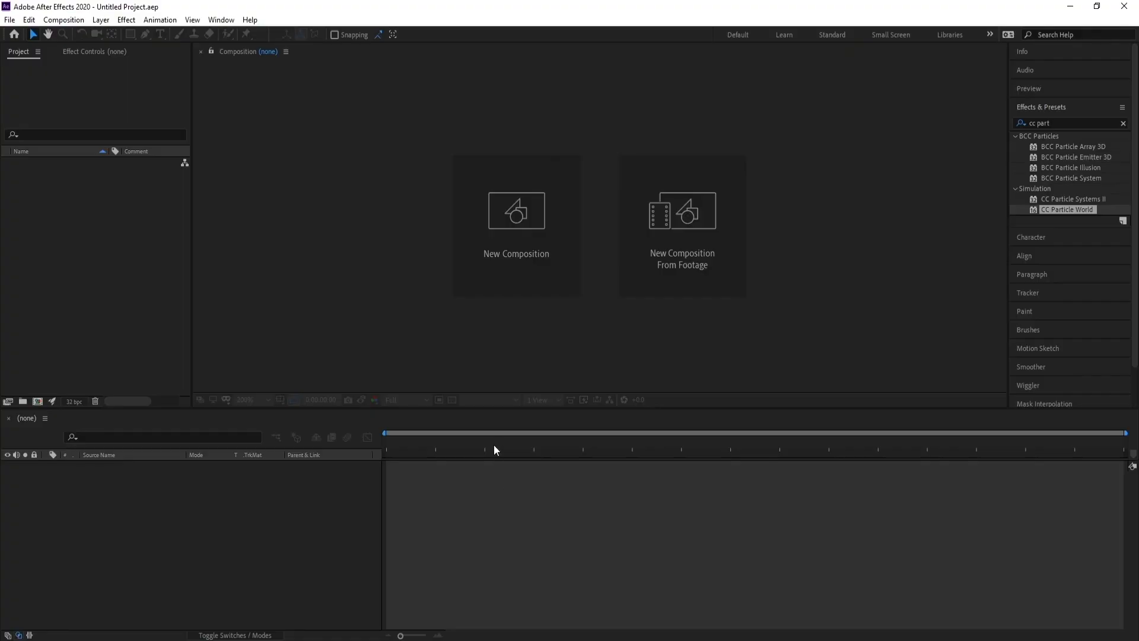
Create a new 1920×1080 composition at 30 fps lasting 10 seconds.
click(517, 229)
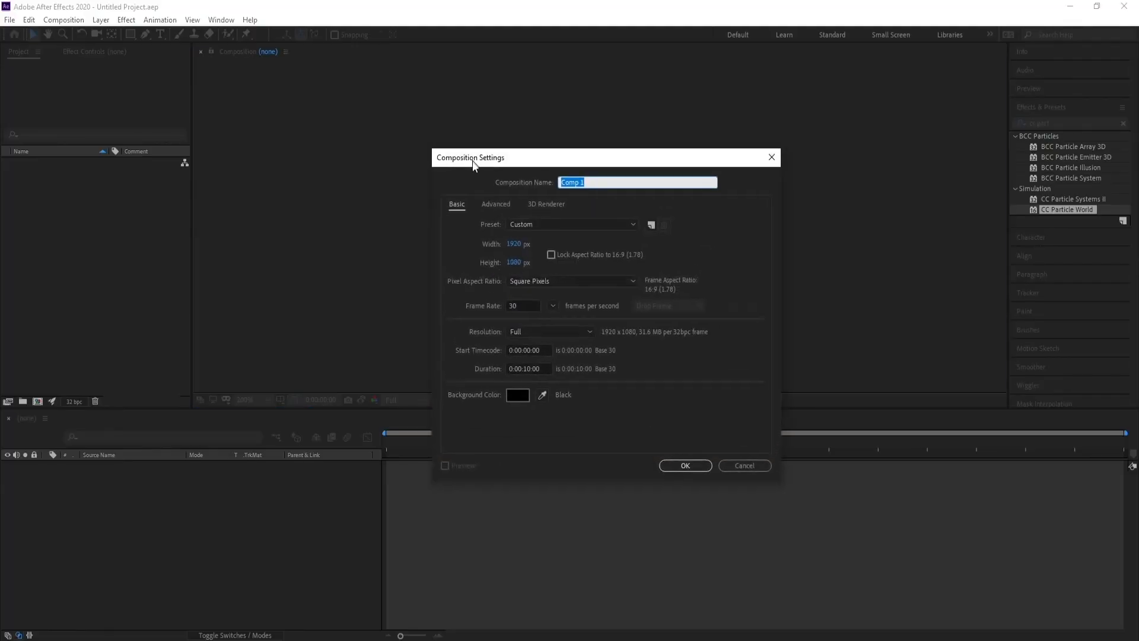
drag(472, 161, 472, 162)
click(529, 305)
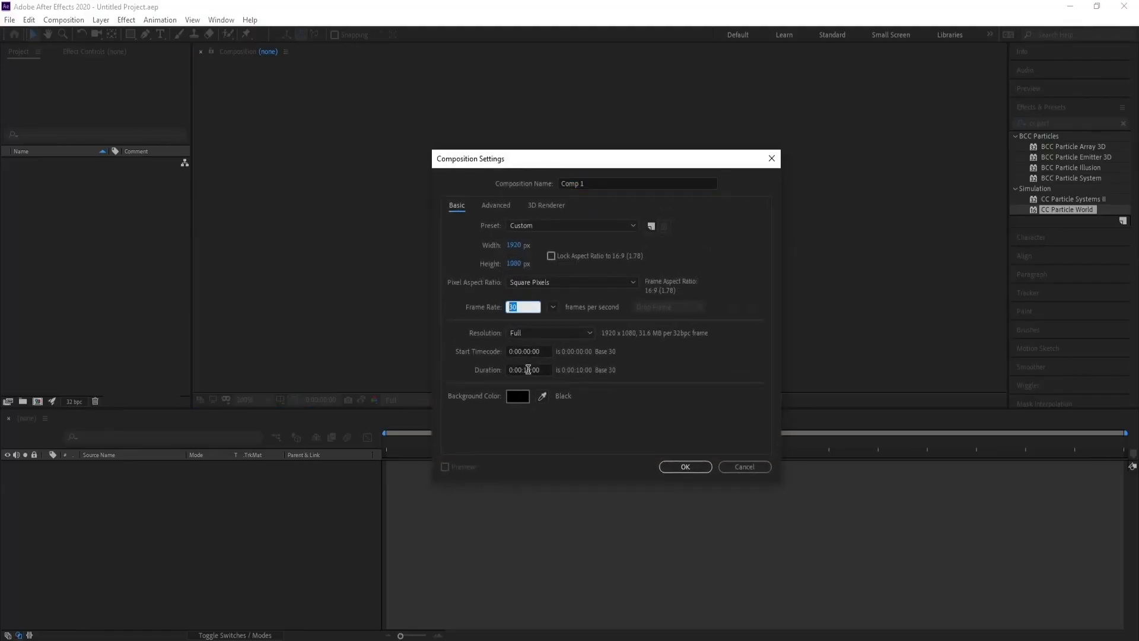
click(563, 392)
click(687, 468)
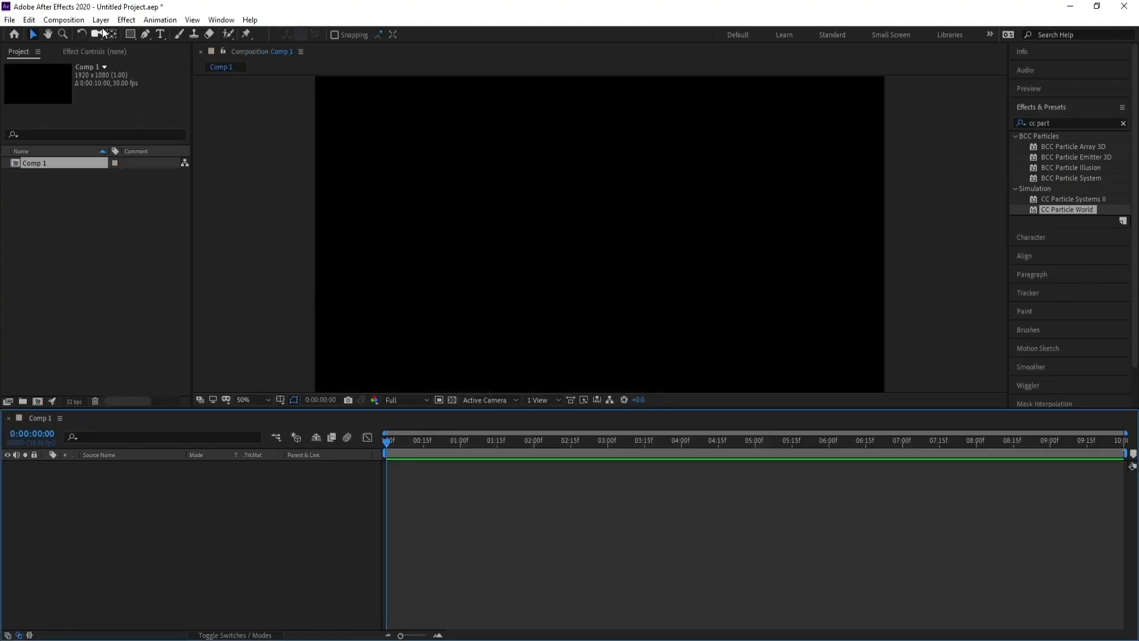
Add a new solid layer named BG to the composition.
click(100, 19)
mouse_move(104, 34)
click(339, 48)
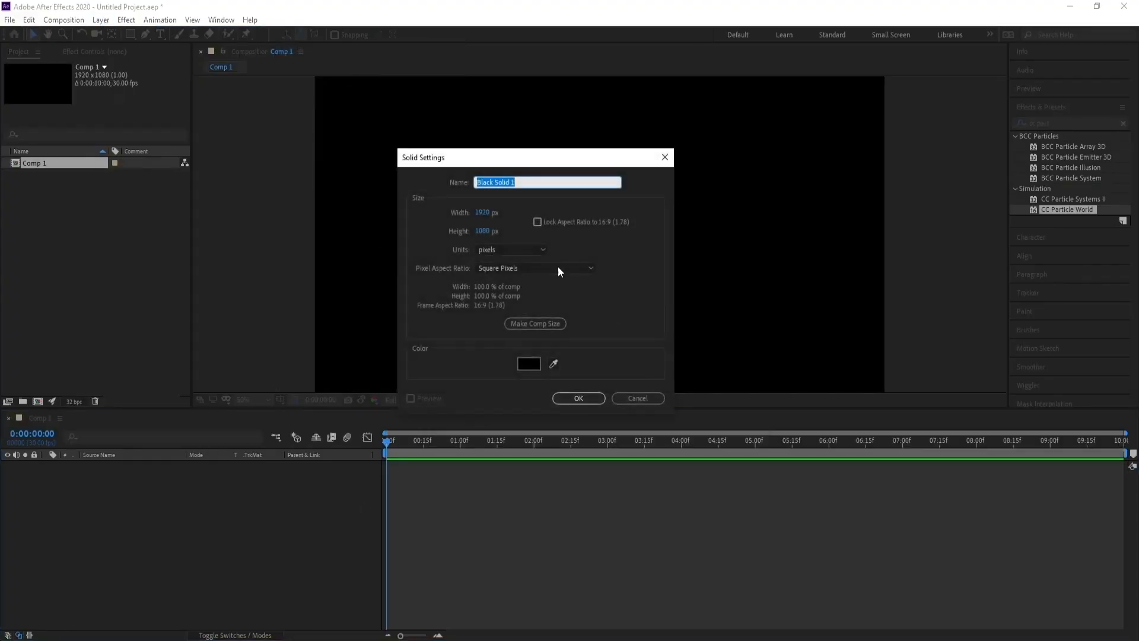
text(BG)
key(Return)
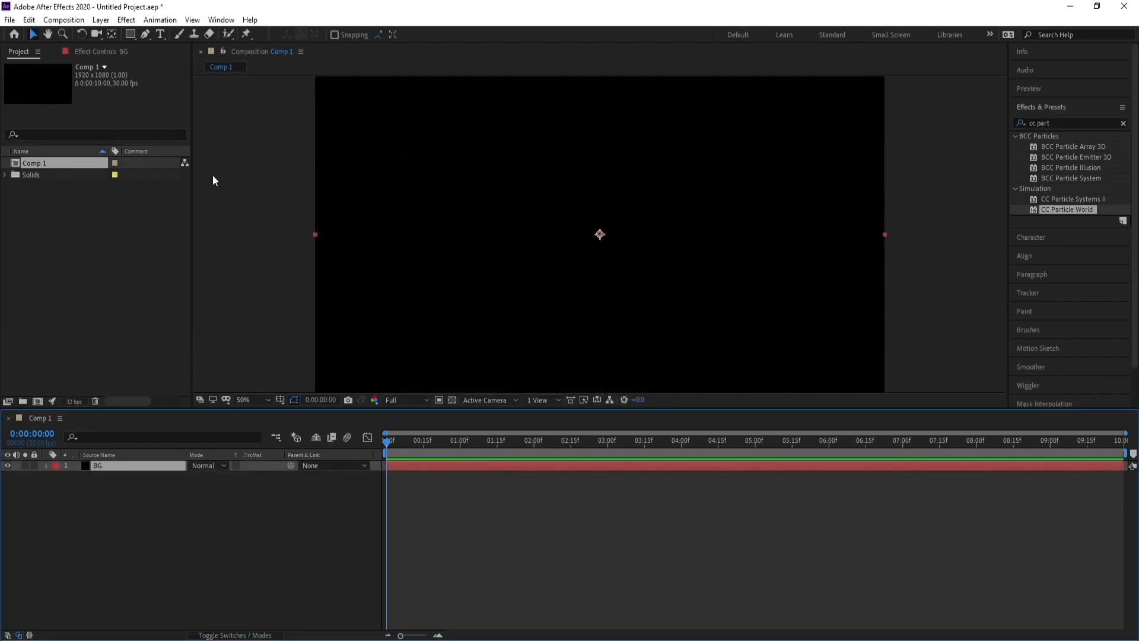
Apply the 4-Color Gradient effect to the BG solid.
click(127, 20)
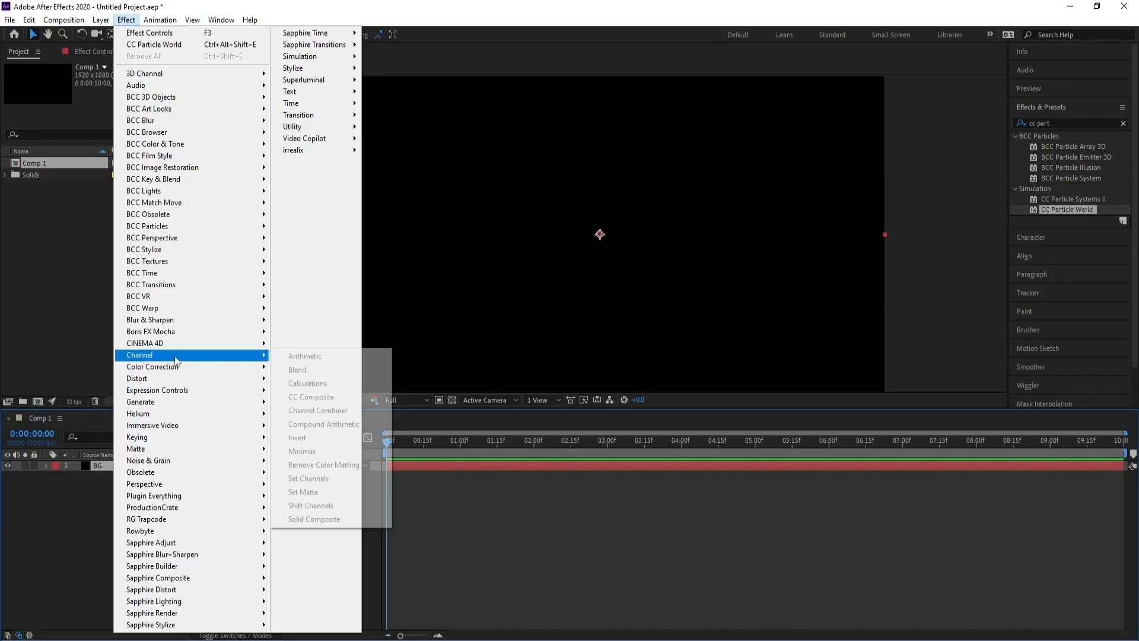
mouse_move(235, 407)
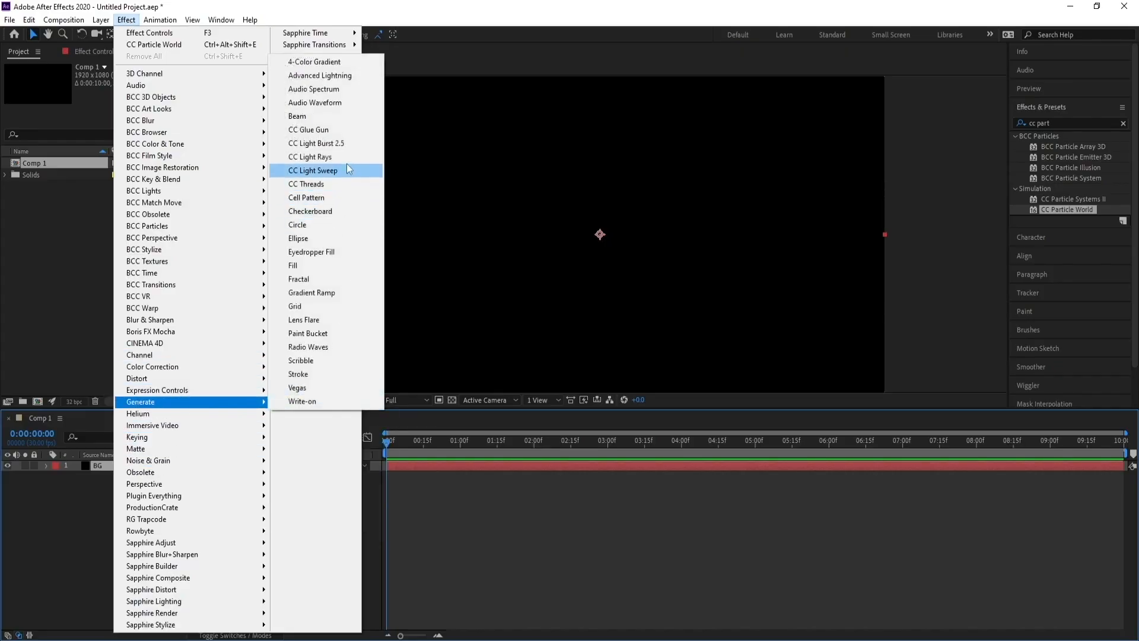
click(352, 63)
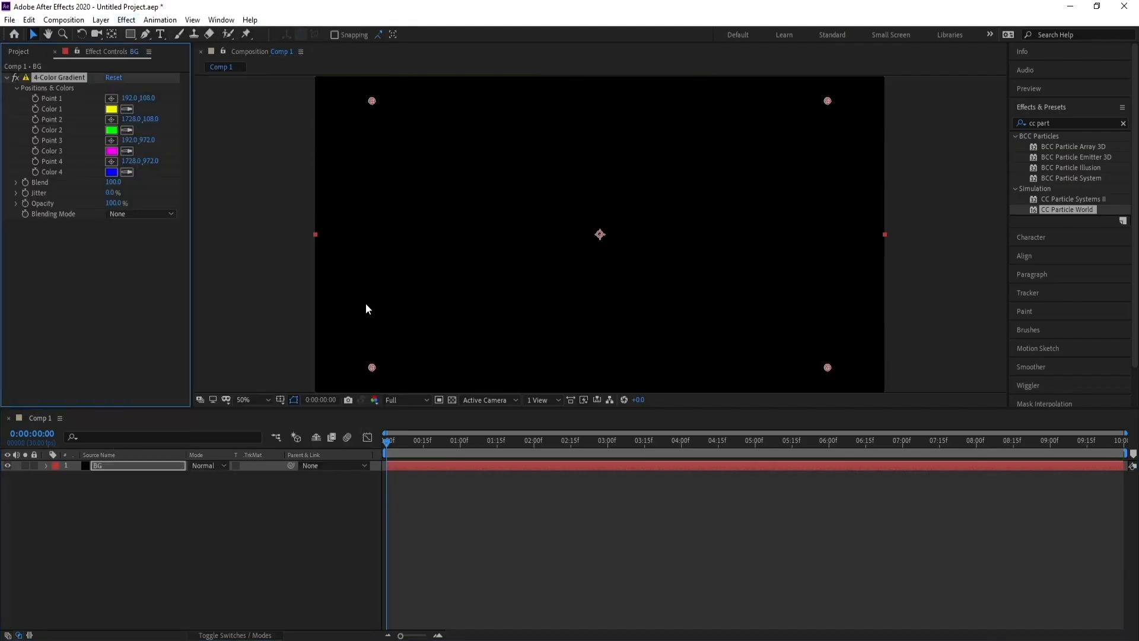
Set the gradient's Color 1 to a dark navy blue, 00052A.
click(116, 112)
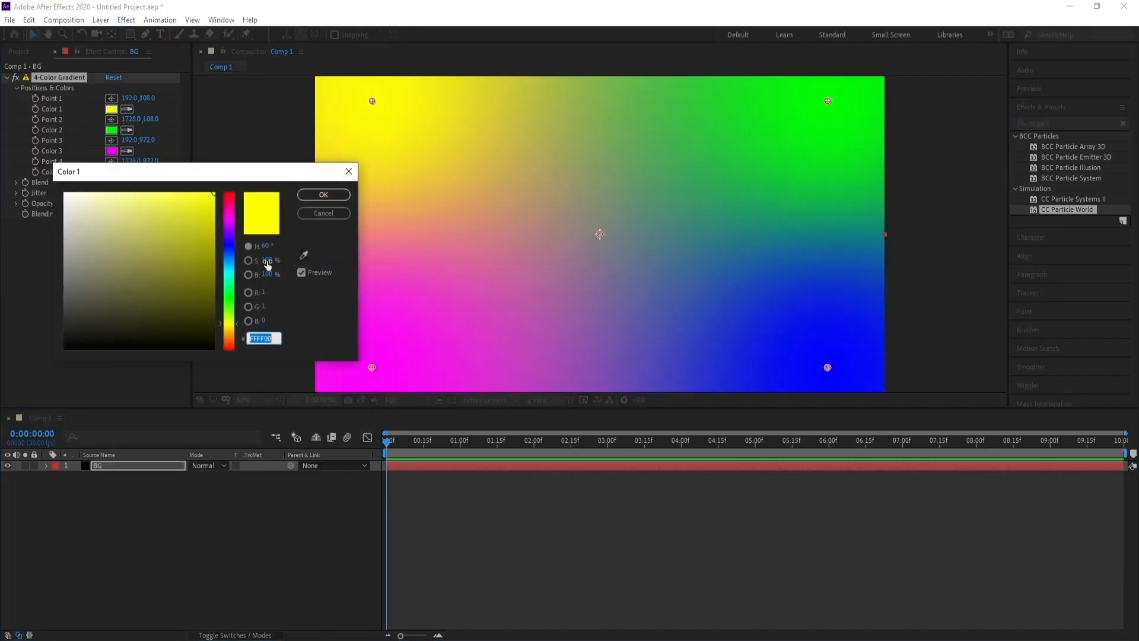
drag(228, 242, 228, 256)
drag(210, 307, 228, 336)
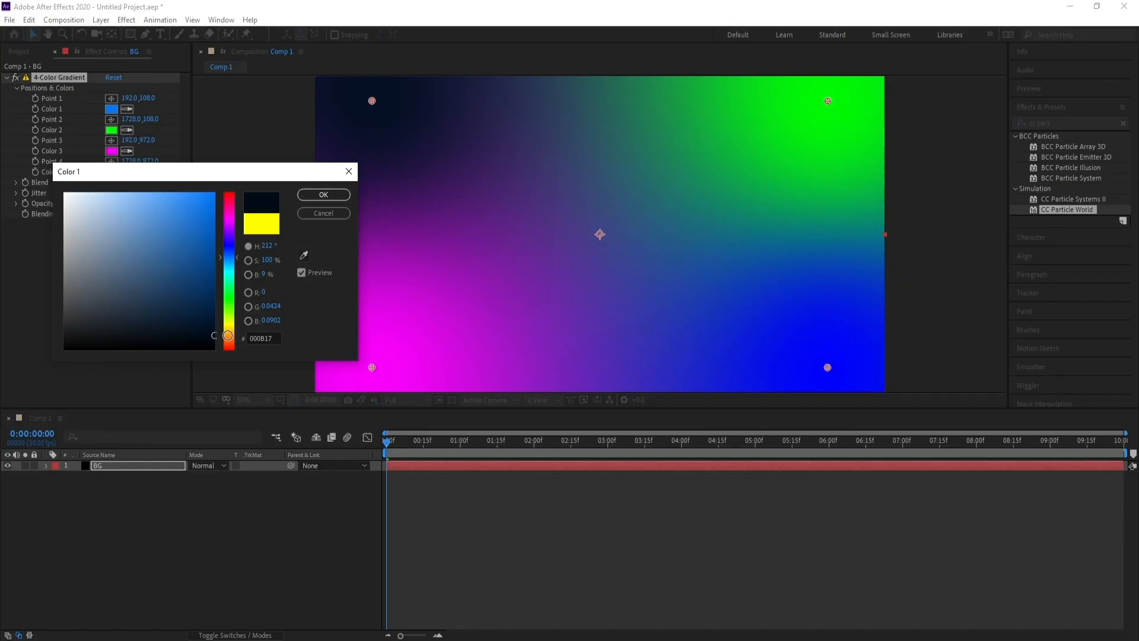
click(228, 335)
click(229, 247)
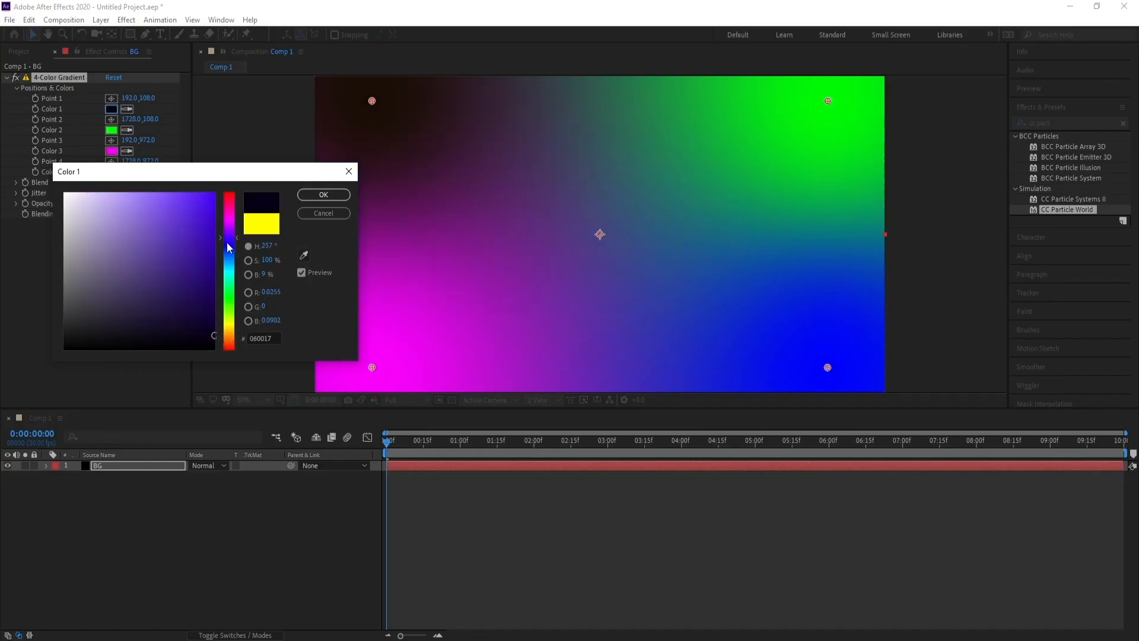
drag(195, 317, 221, 323)
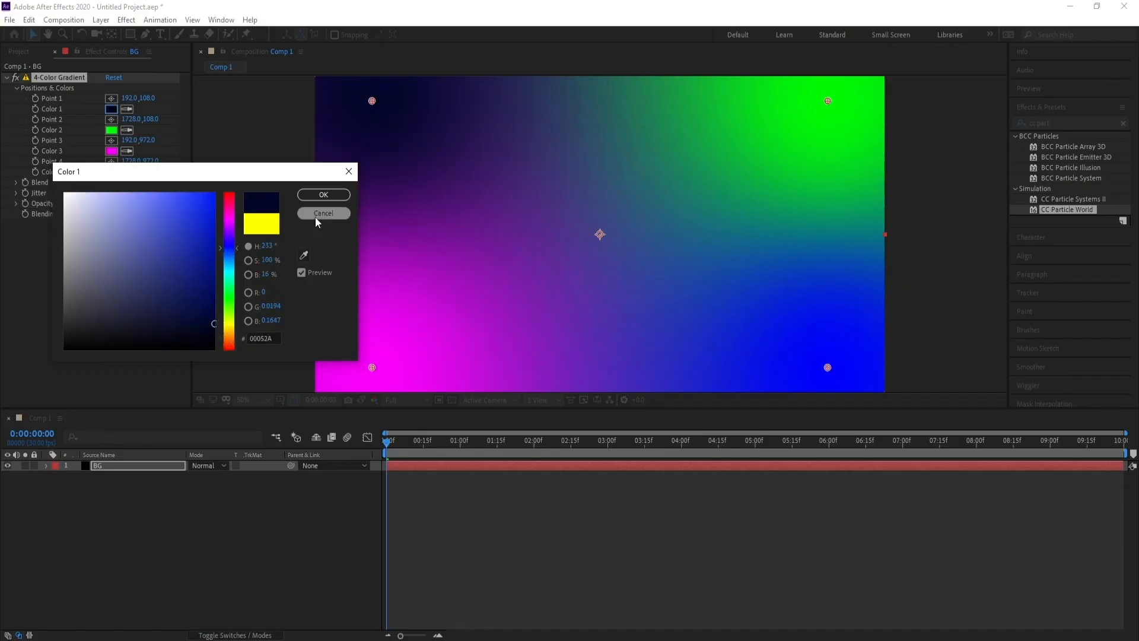
click(323, 195)
Set the gradient's Color 2 to a dark purple, 120028.
click(112, 132)
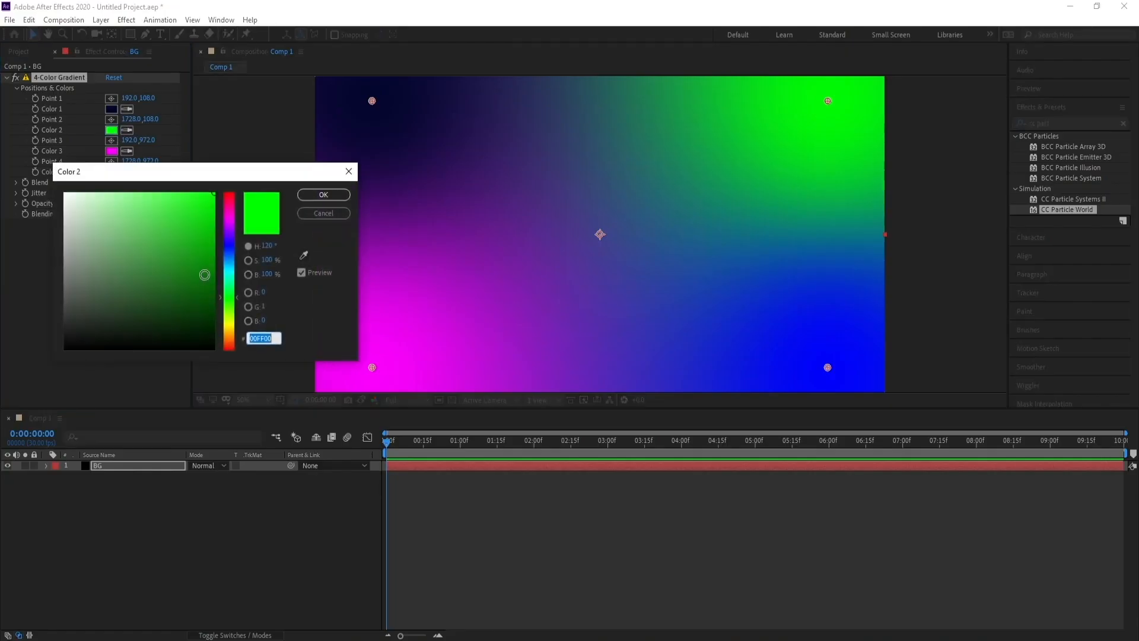
click(214, 289)
drag(230, 244, 229, 239)
drag(217, 291, 217, 306)
click(227, 234)
click(214, 323)
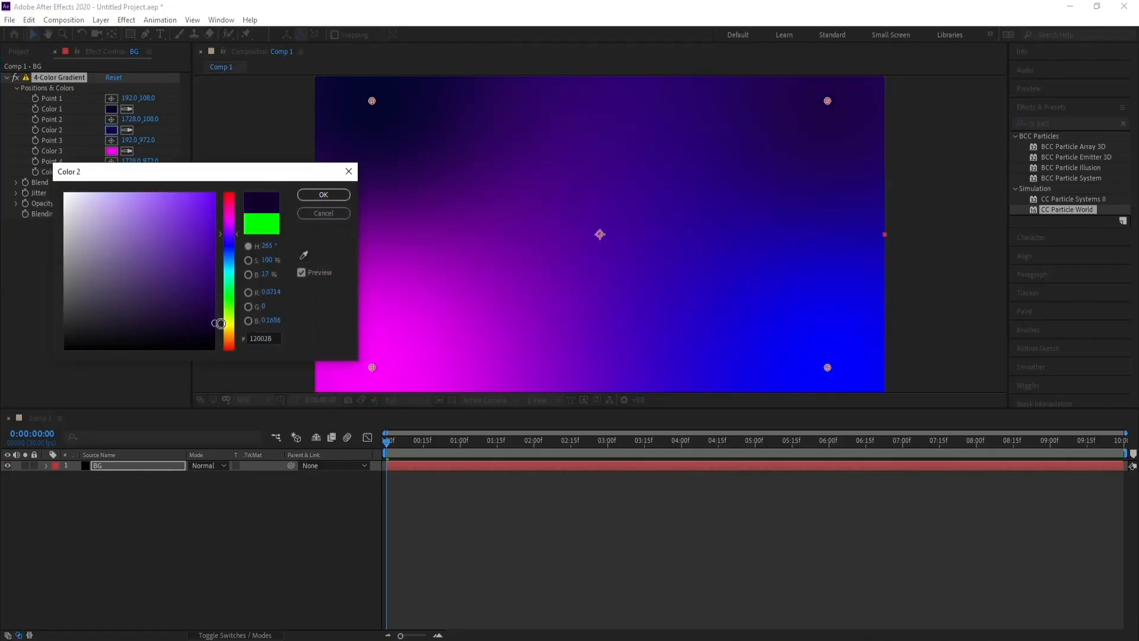
click(329, 198)
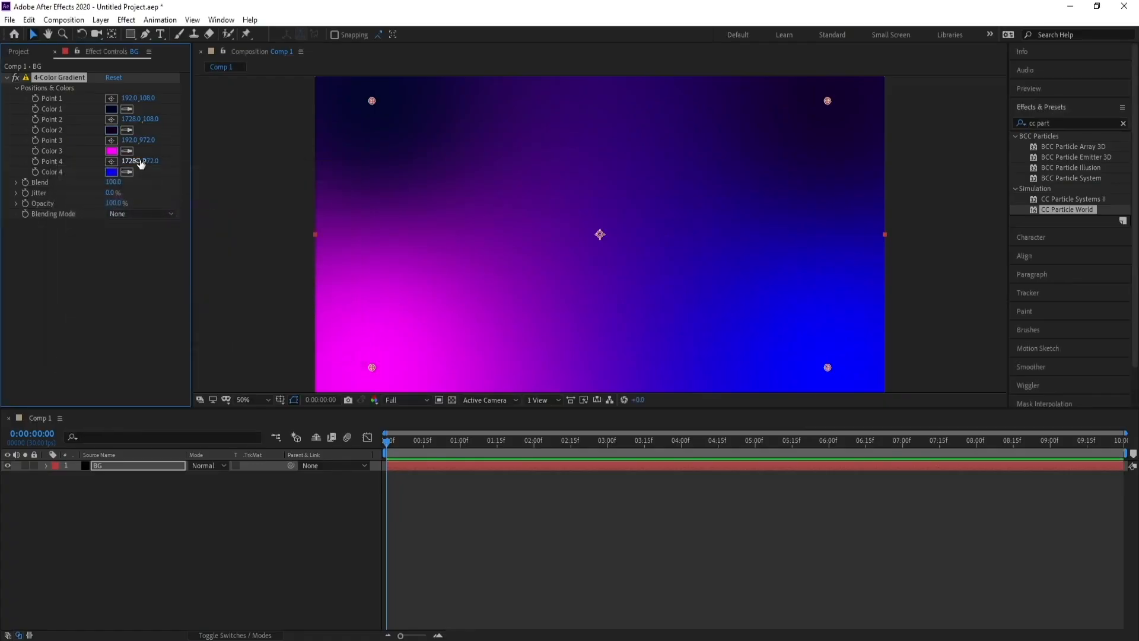
Set the gradient's Color 3 to a dark magenta, 330033.
click(113, 151)
click(221, 317)
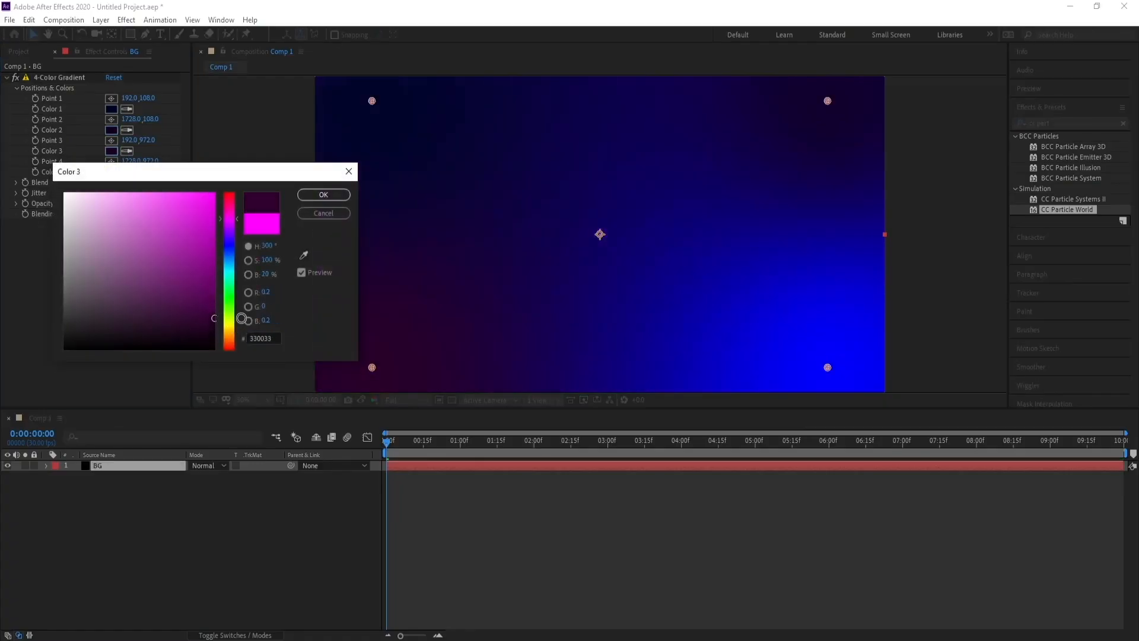
click(323, 194)
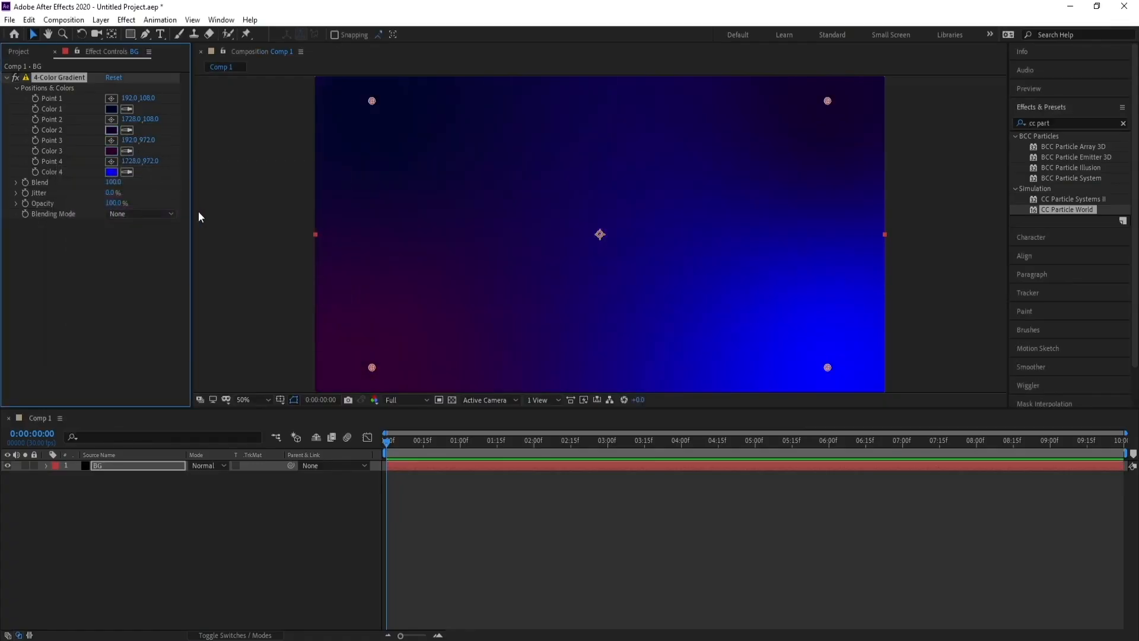
Change the gradient's Color 2 to a deeper purple, 350050.
click(111, 131)
drag(199, 209, 207, 279)
drag(237, 243, 236, 227)
mouse_move(200, 302)
mouse_down()
mouse_move(208, 318)
mouse_move(214, 300)
mouse_up()
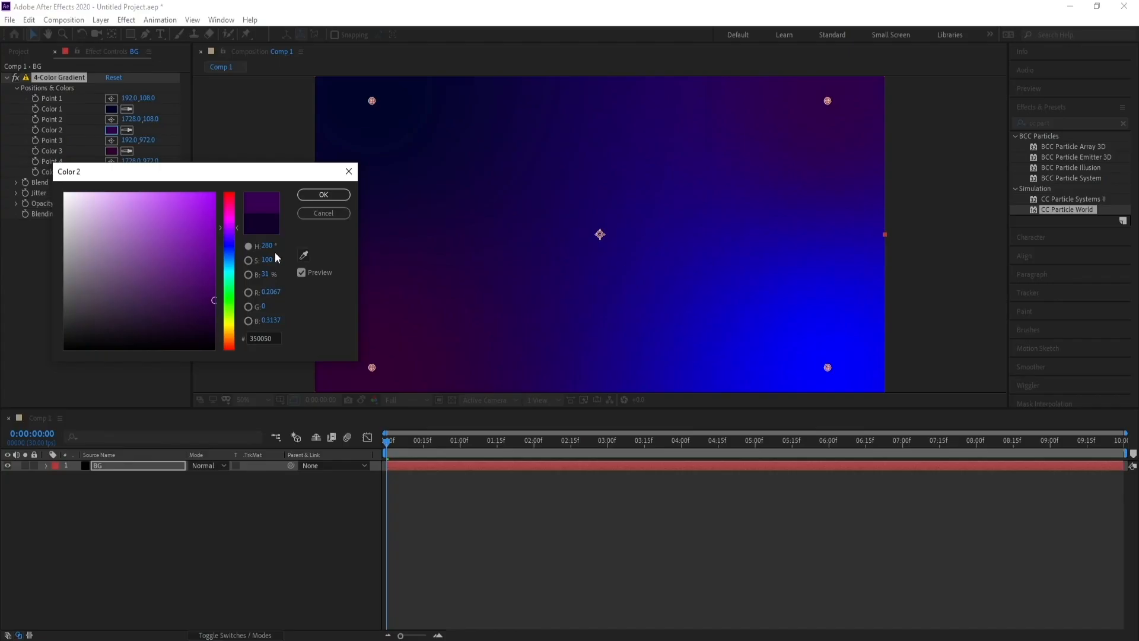
click(321, 195)
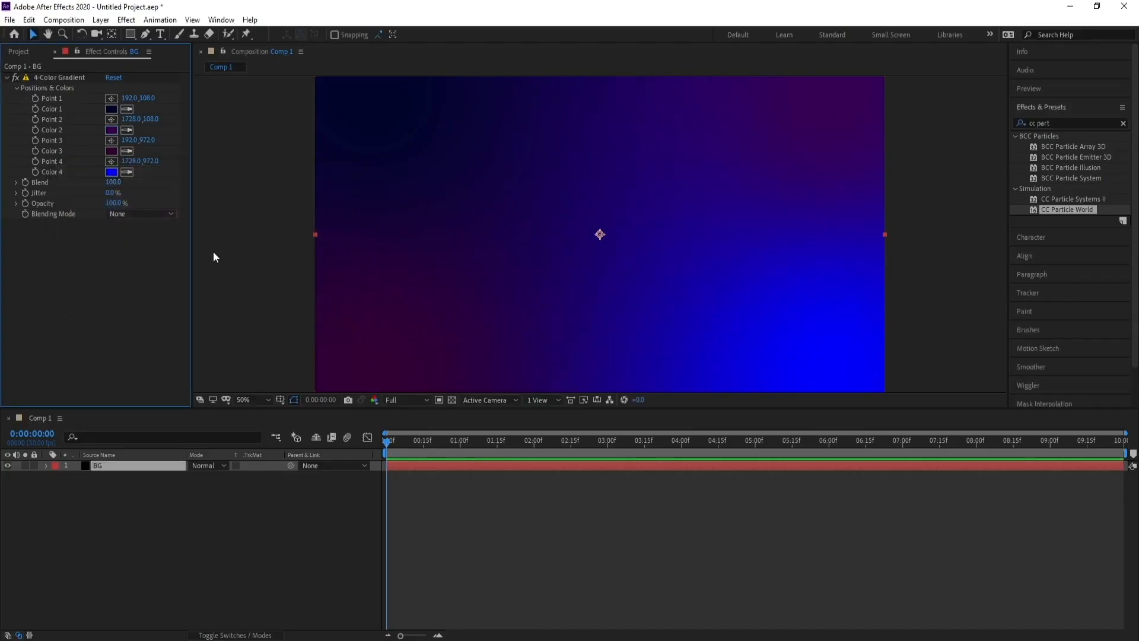
Darken the gradient's Color 4 to a deep navy blue.
click(111, 172)
drag(198, 308, 235, 298)
click(347, 196)
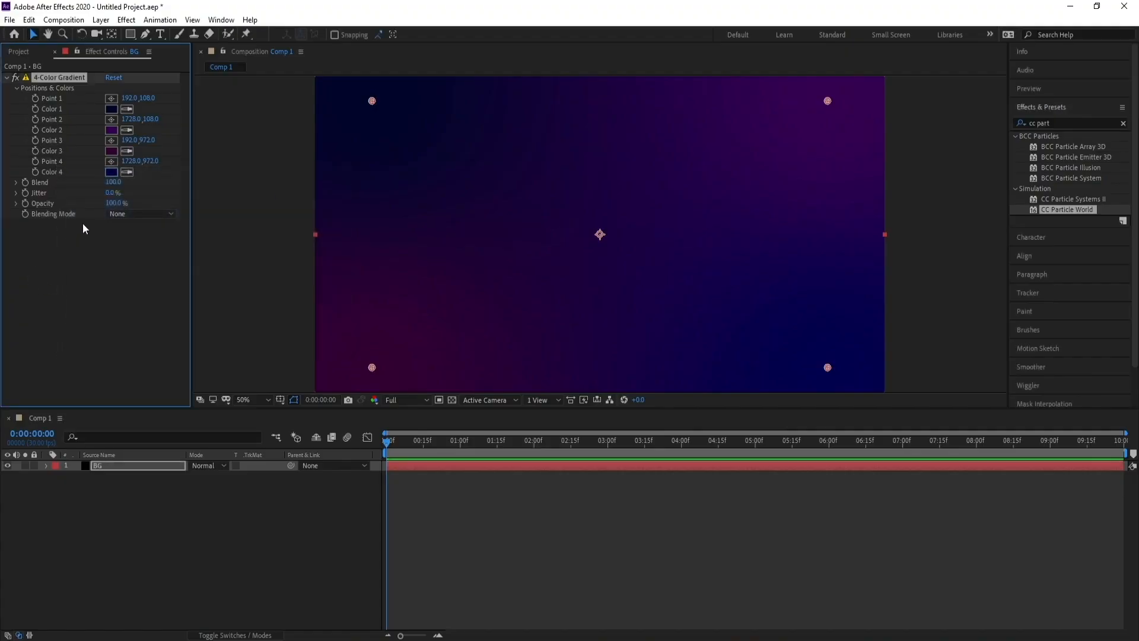
Raise the gradient's Blend value to 687 and reselect the BG layer.
click(113, 182)
text(5)
key(Return)
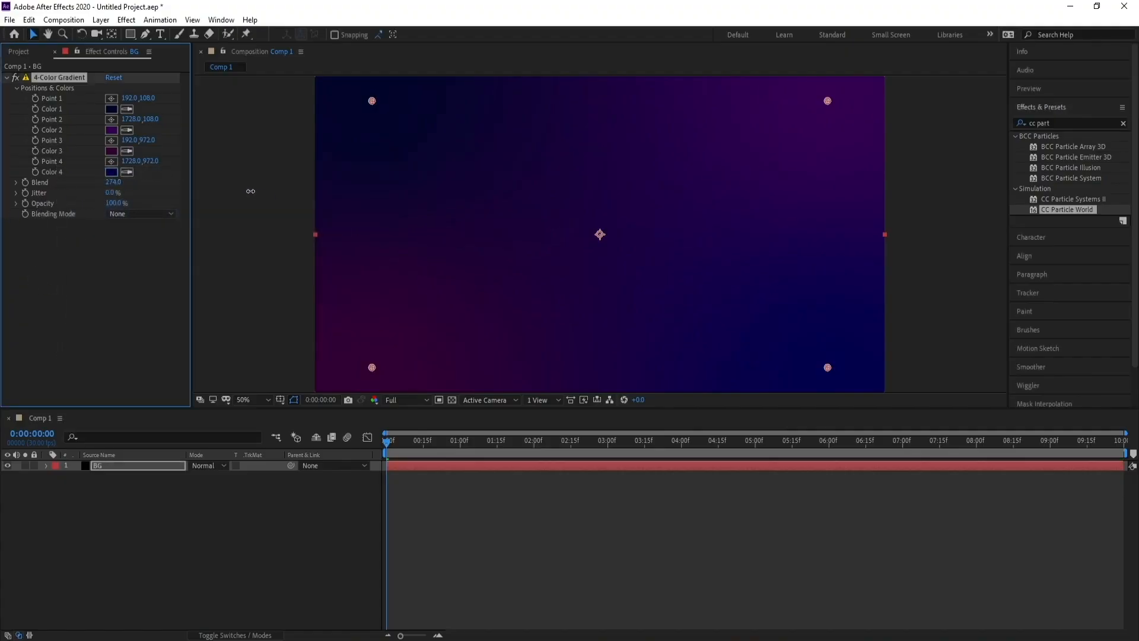
drag(54, 207, 470, 218)
click(142, 465)
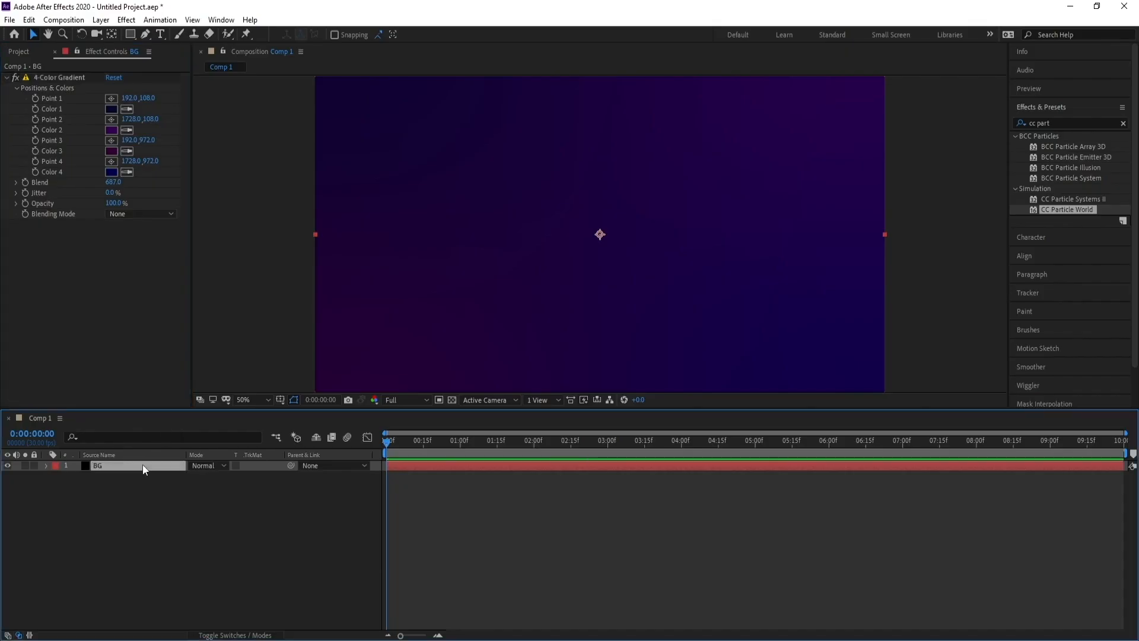
Create a new 200×200 px composition named Emojis.
click(63, 20)
click(74, 34)
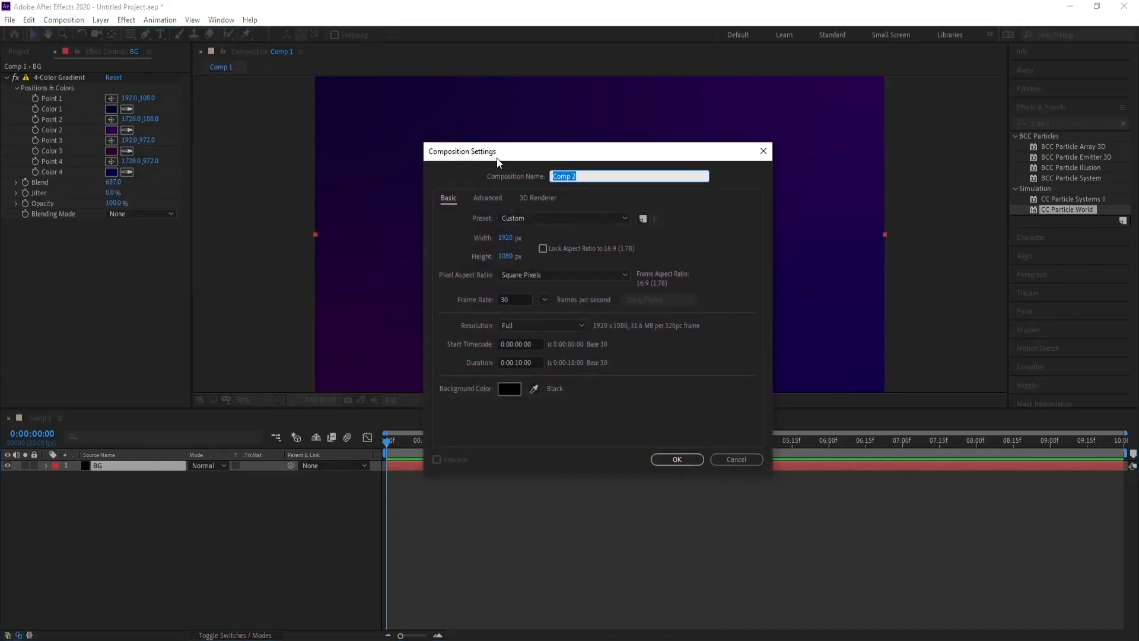
click(512, 240)
text(200)
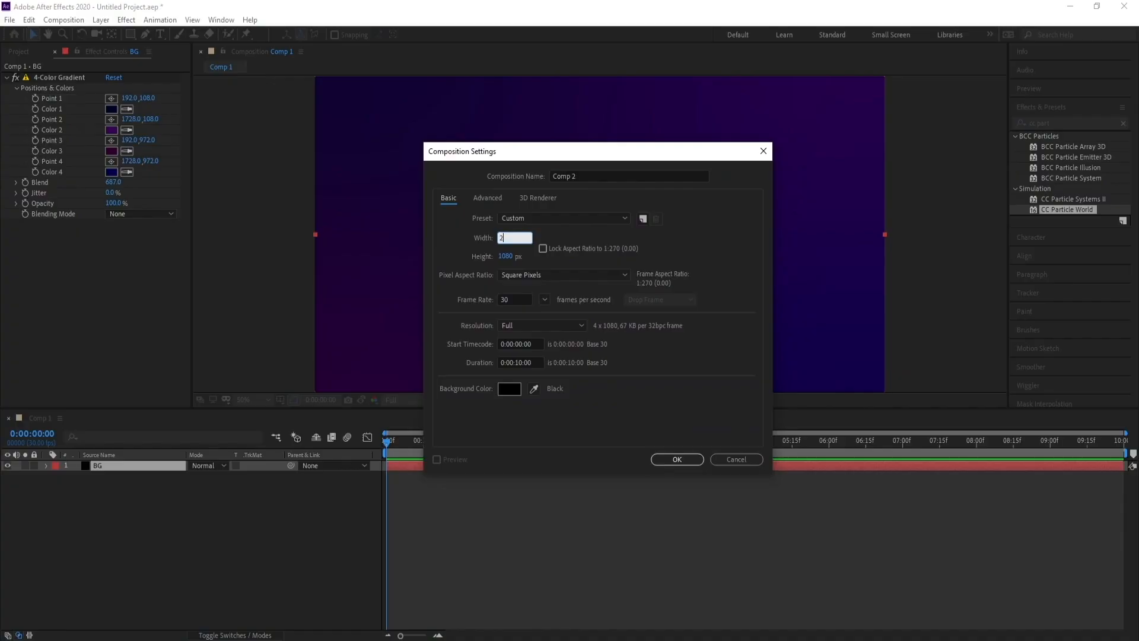
click(507, 257)
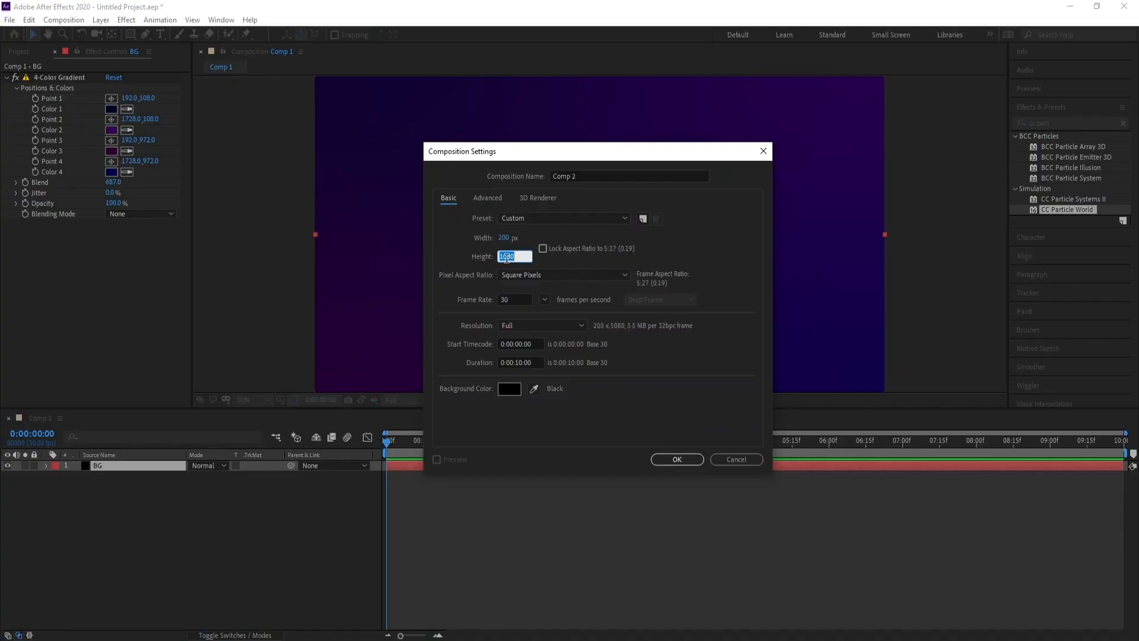
text(200)
drag(601, 176, 440, 162)
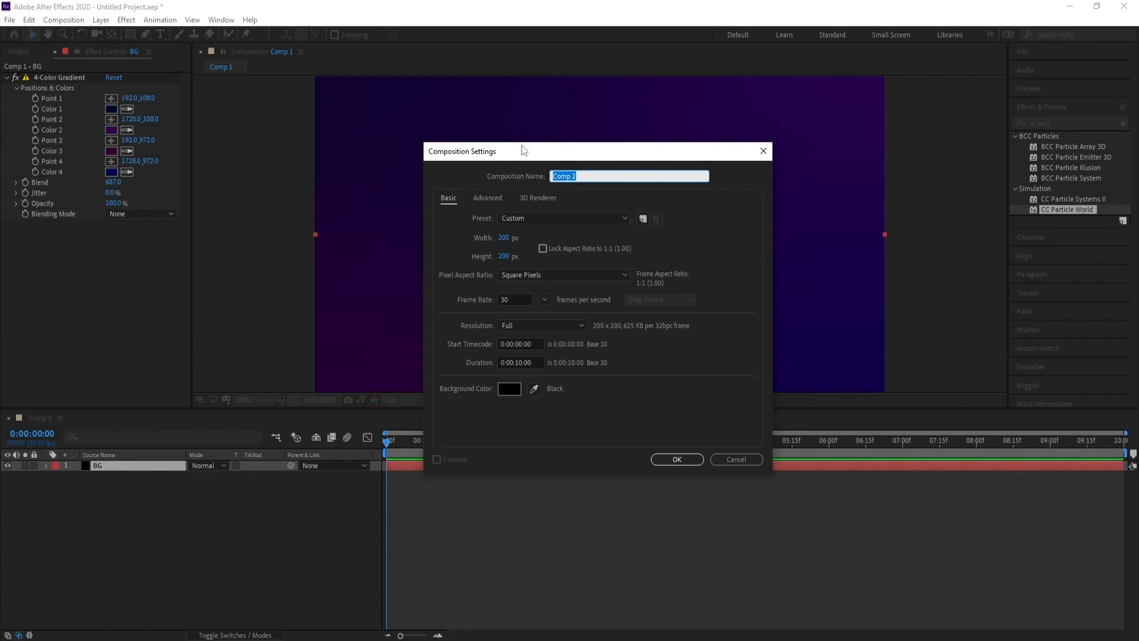
text(Emojes)
key(Return)
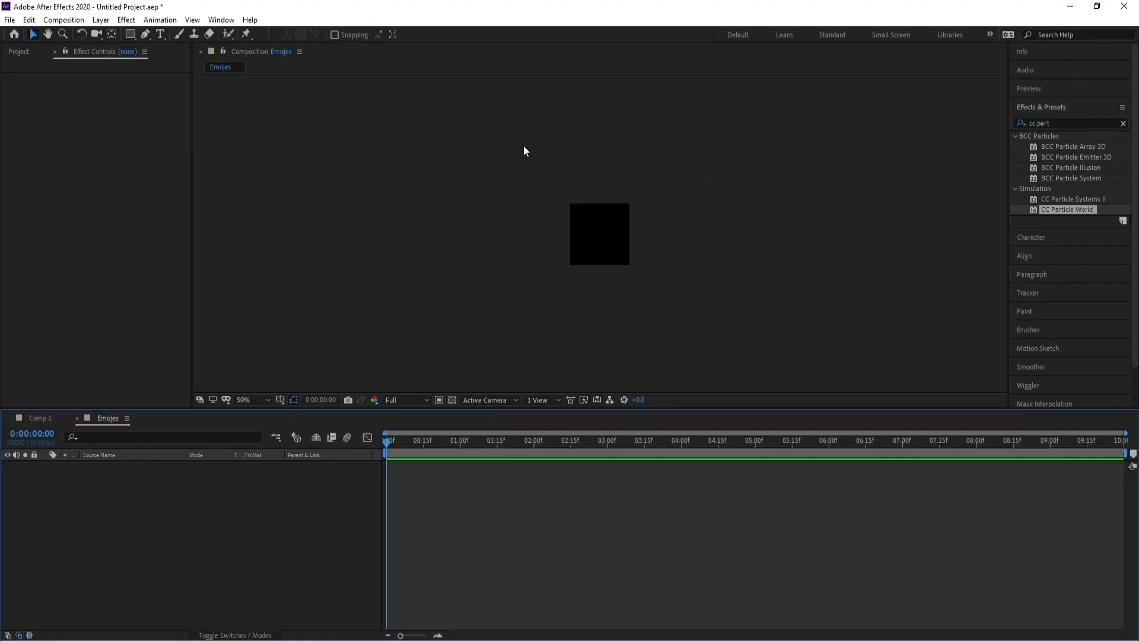
Import the seven emoji PNG images from the 9 Apr folder into the project.
key(period)
key(period)
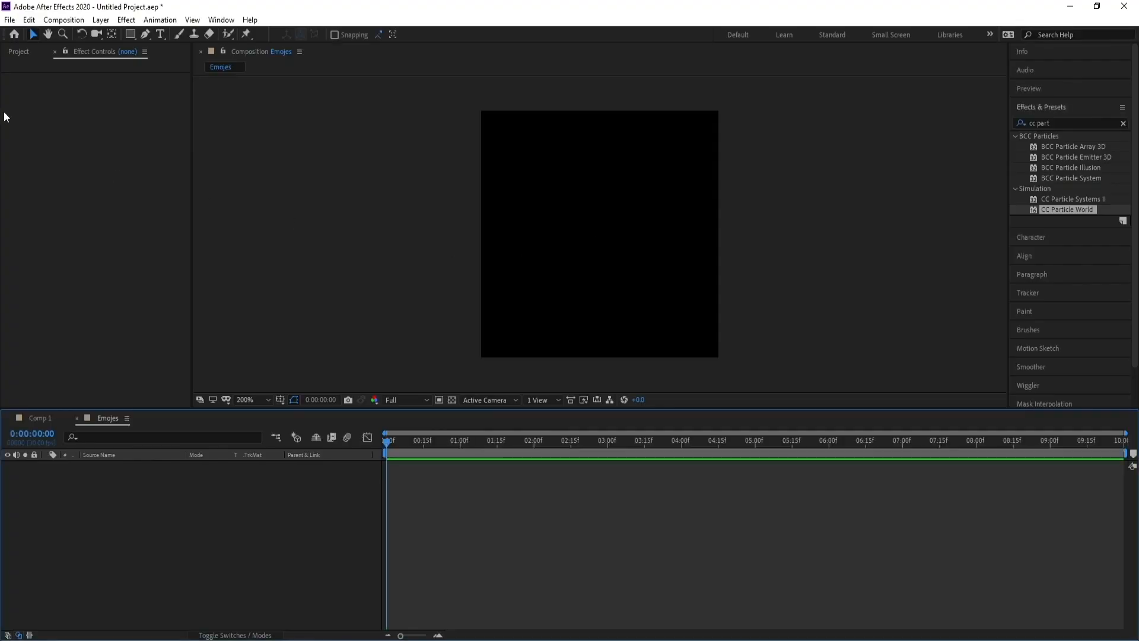
click(9, 20)
mouse_move(109, 192)
click(211, 193)
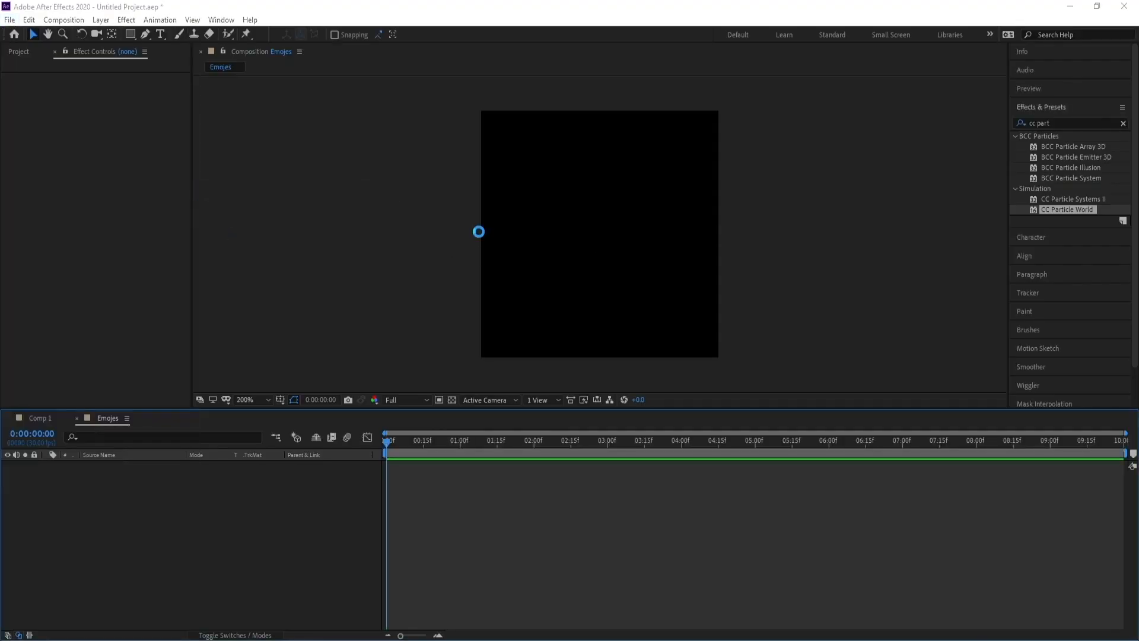
drag(351, 201, 777, 99)
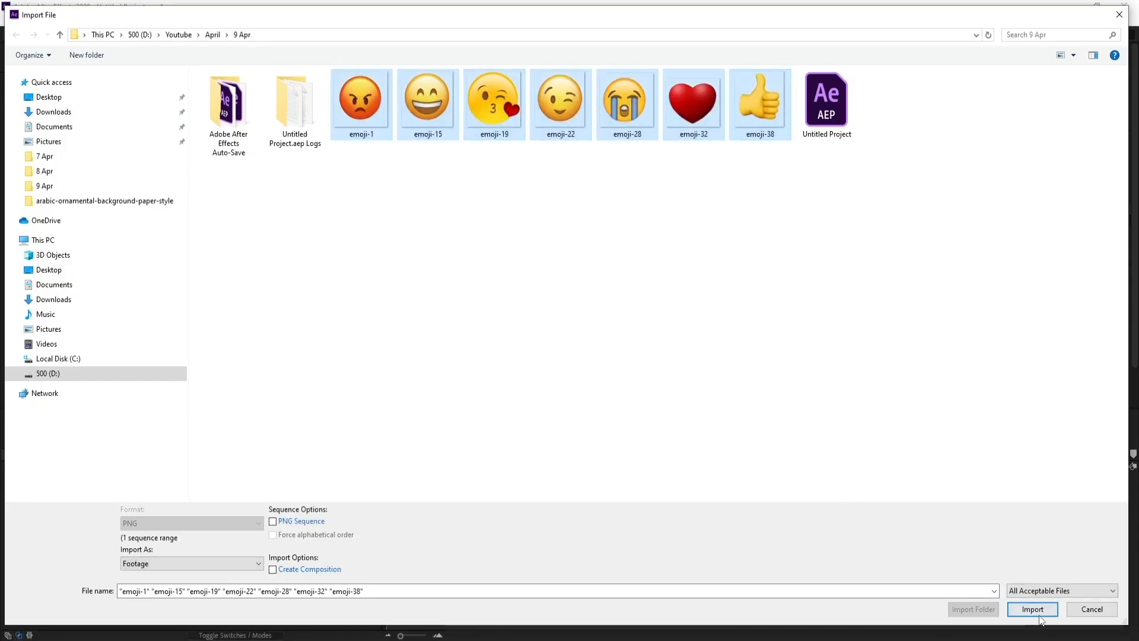
click(1033, 610)
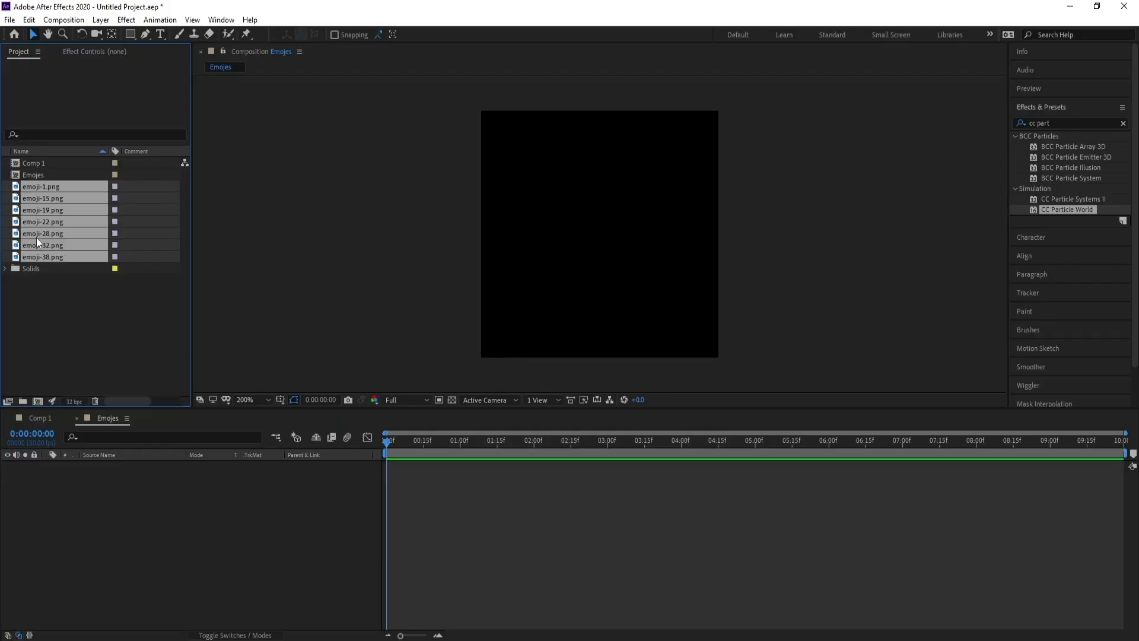
Place all seven emoji images as layers in the Emojis composition and show their Scale properties.
drag(36, 237, 77, 557)
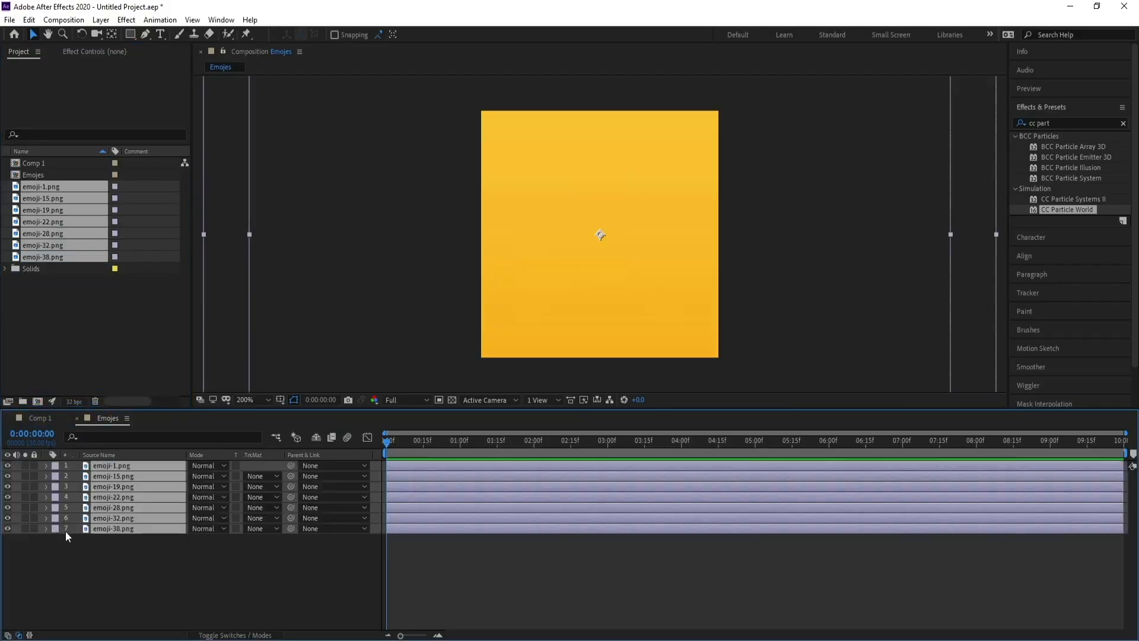
key(s)
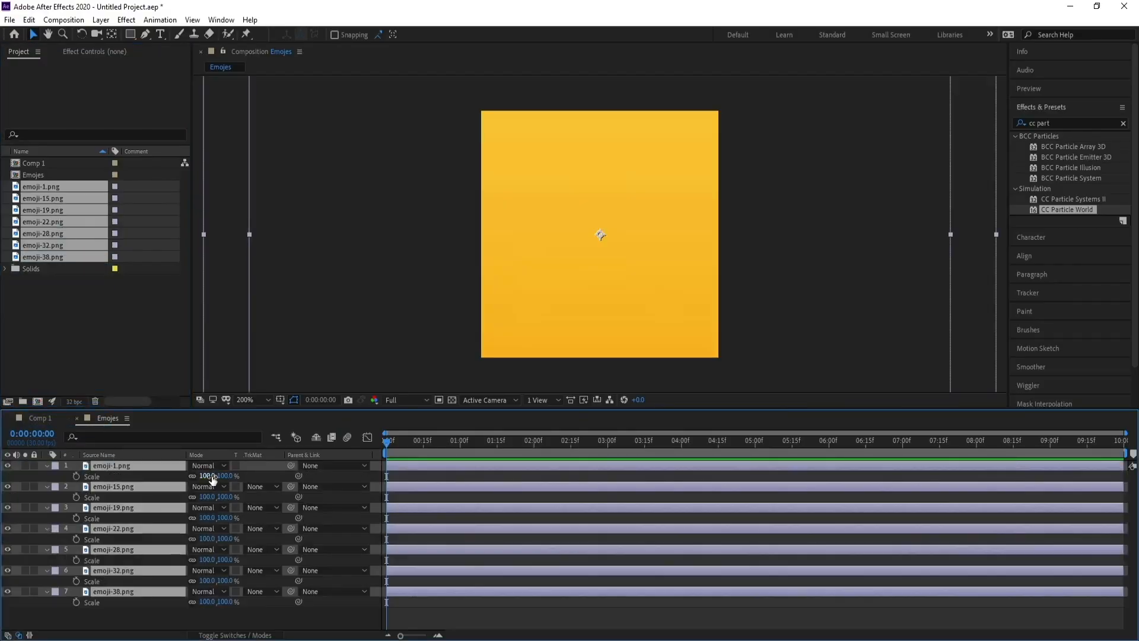
Scale the emoji layers down to fit the composition and nudge them slightly downward.
mouse_move(206, 475)
mouse_down()
mouse_move(164, 483)
mouse_move(202, 476)
mouse_up()
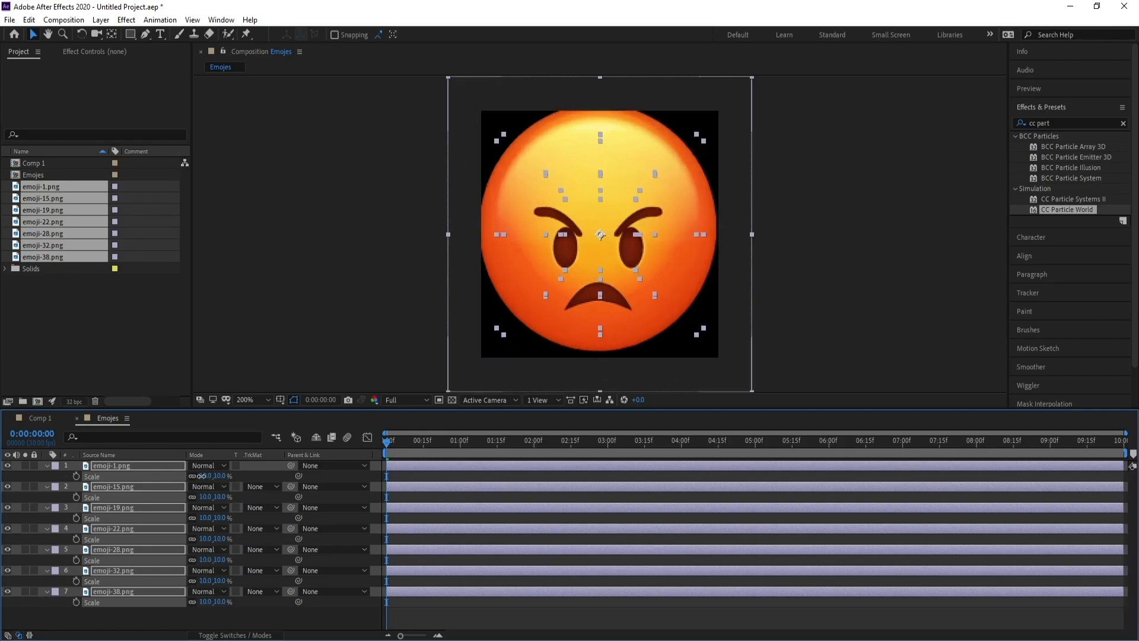
drag(613, 240, 614, 249)
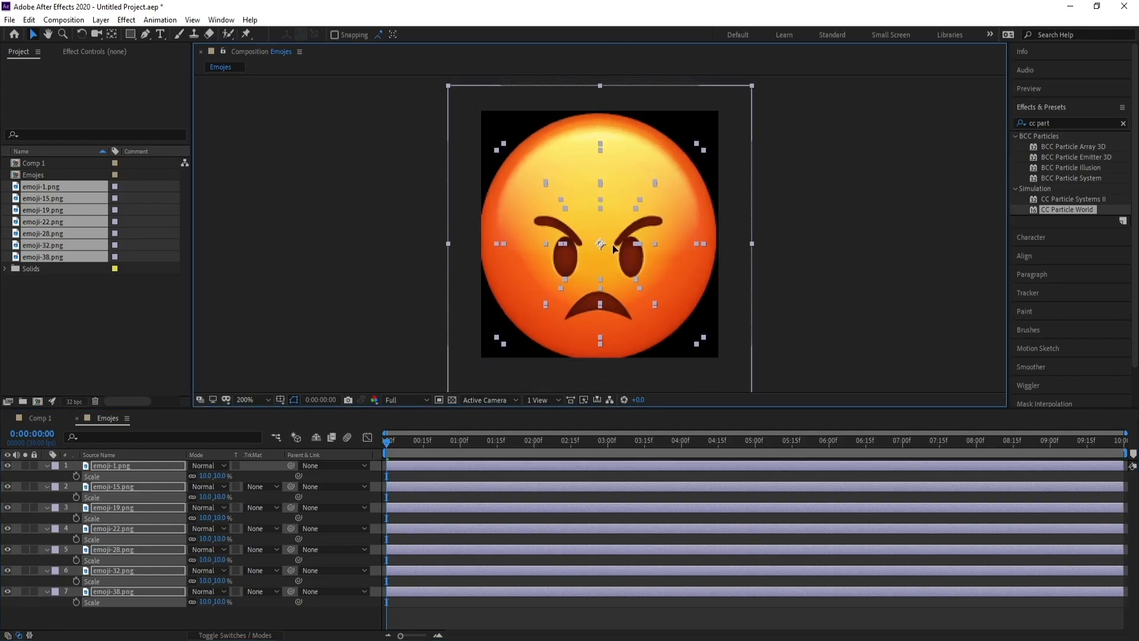
Set the Scale of all seven emoji layers to 90% and collapse their properties.
click(207, 476)
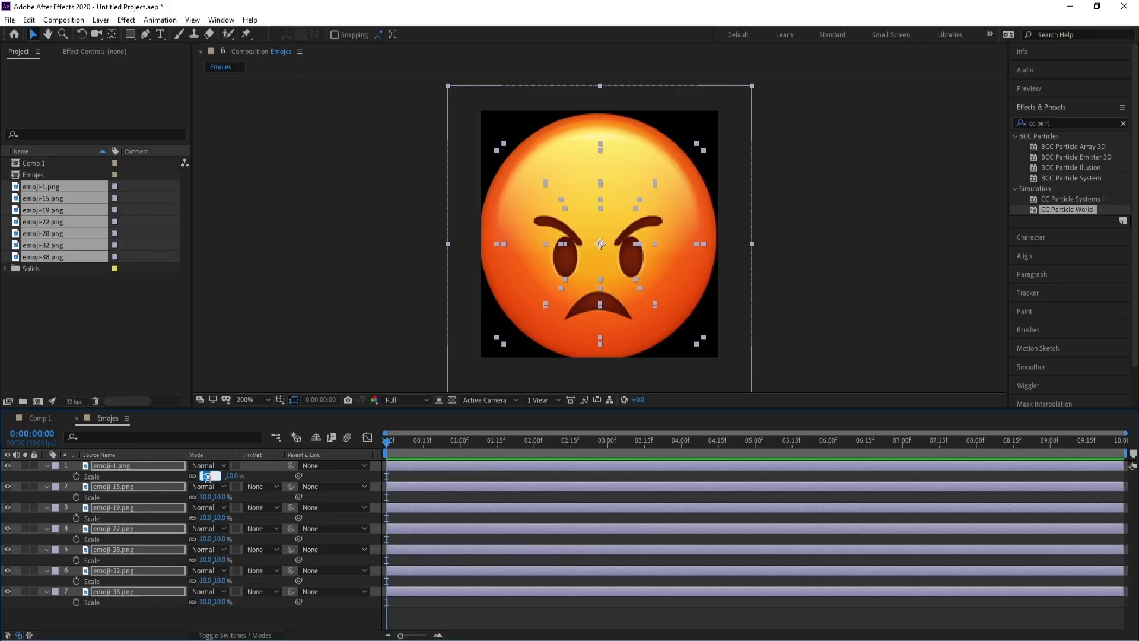
text(9)
key(Return)
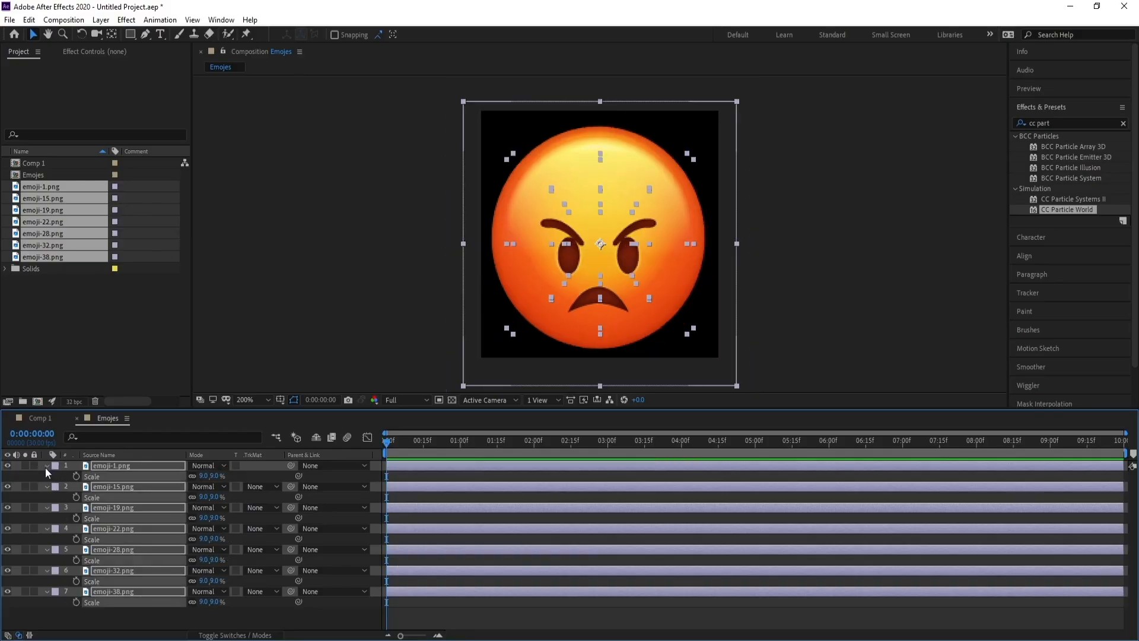
click(46, 466)
click(115, 578)
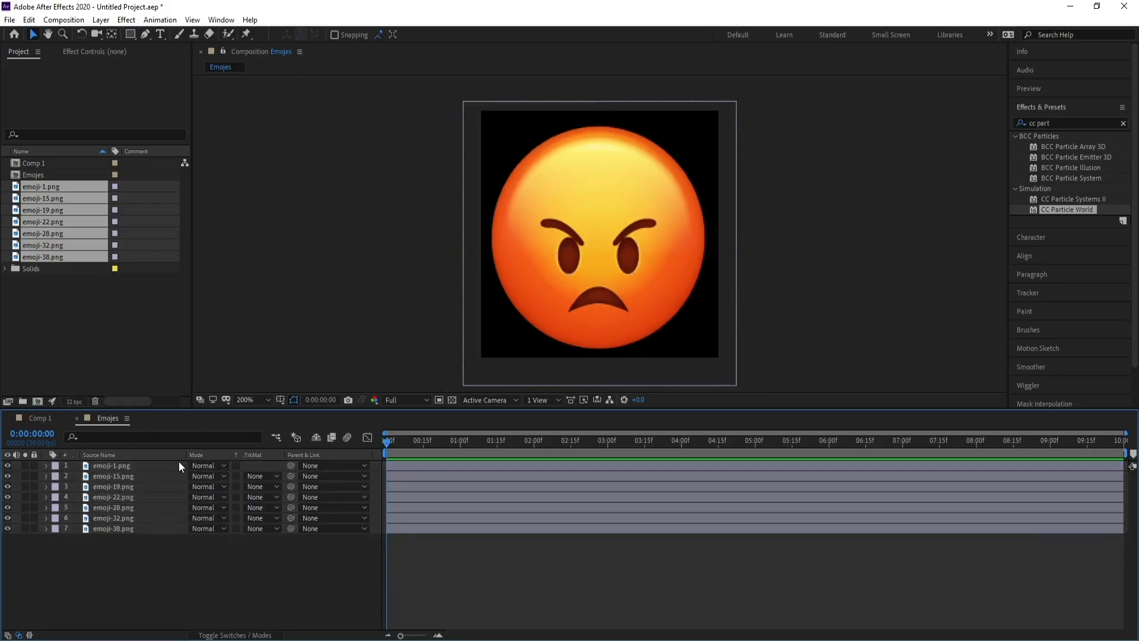
Trim the out points of all emoji layers to the first frame.
key(ctrl+a)
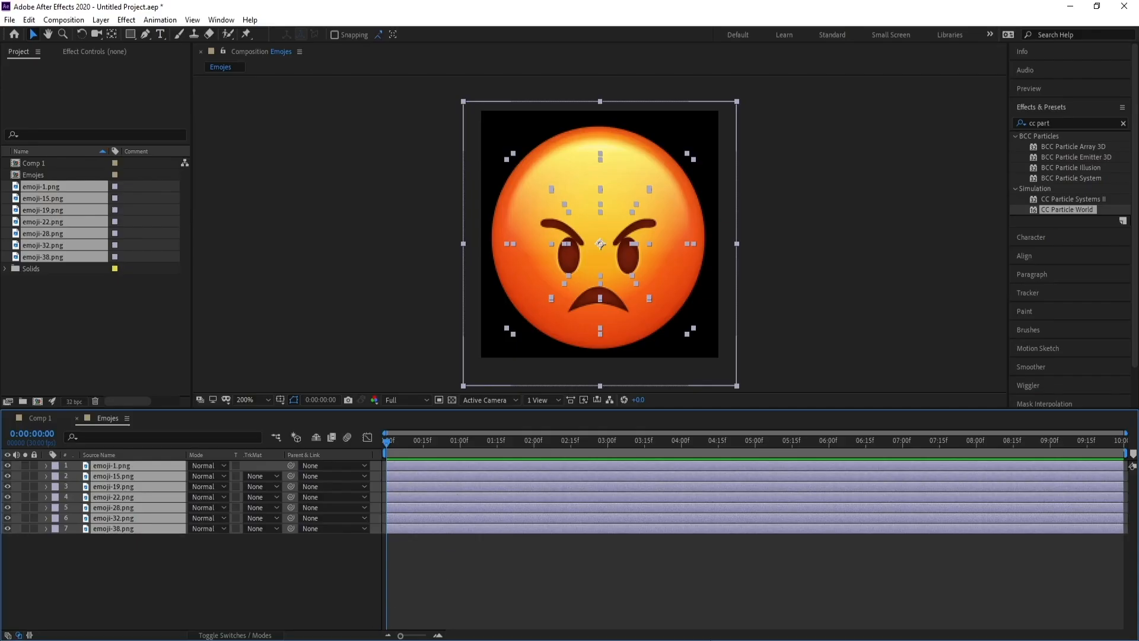
key(alt+bracketright)
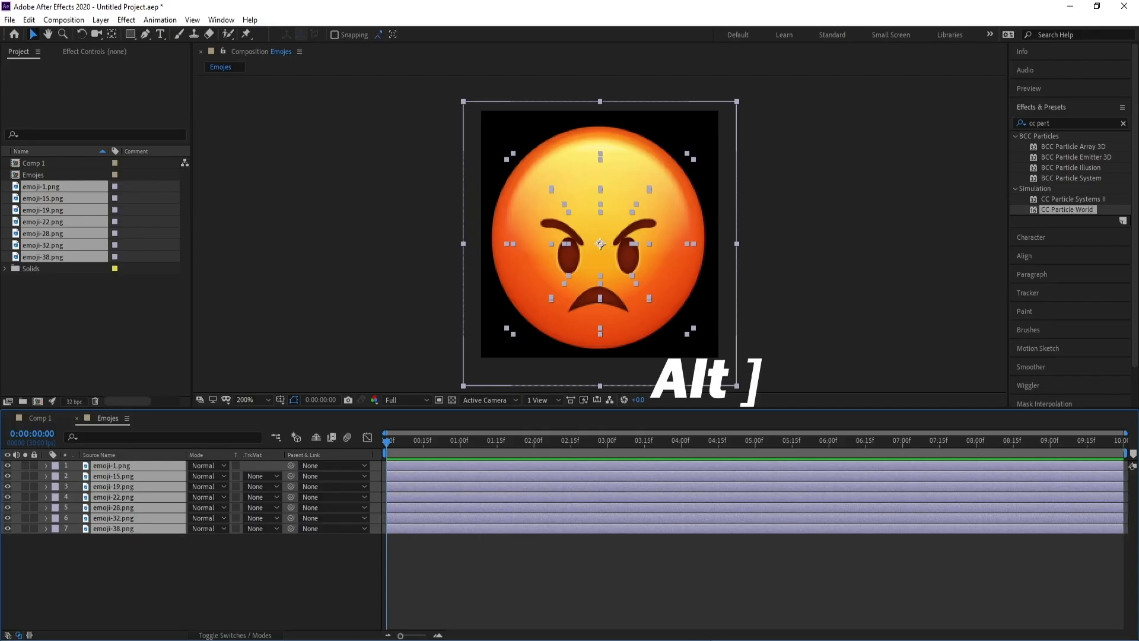
key(alt+bracketright)
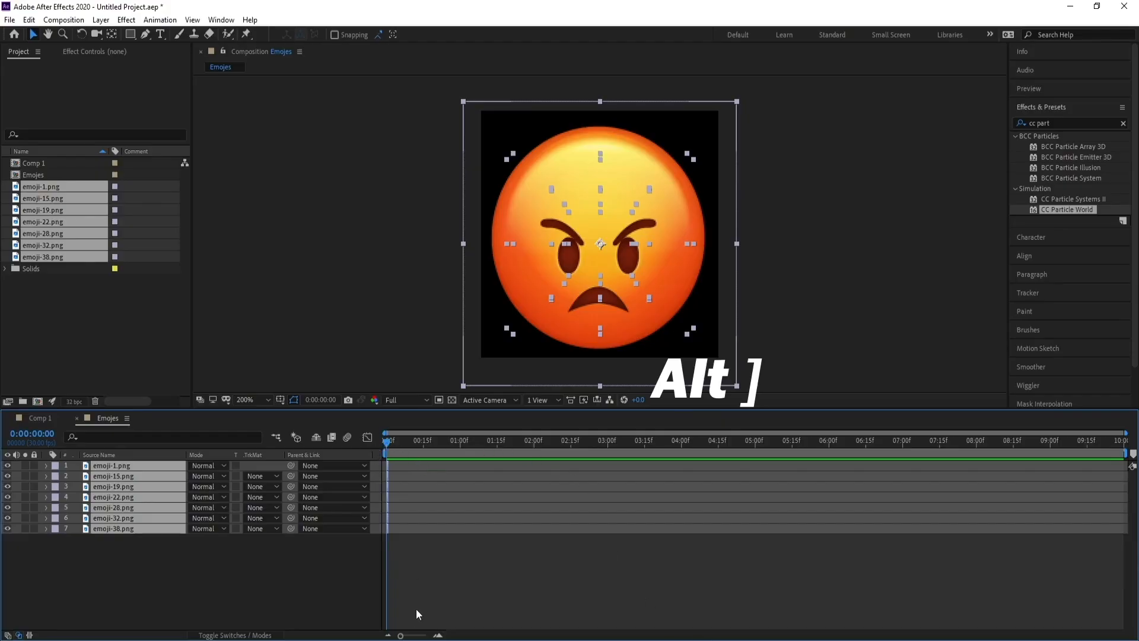
drag(401, 635, 426, 635)
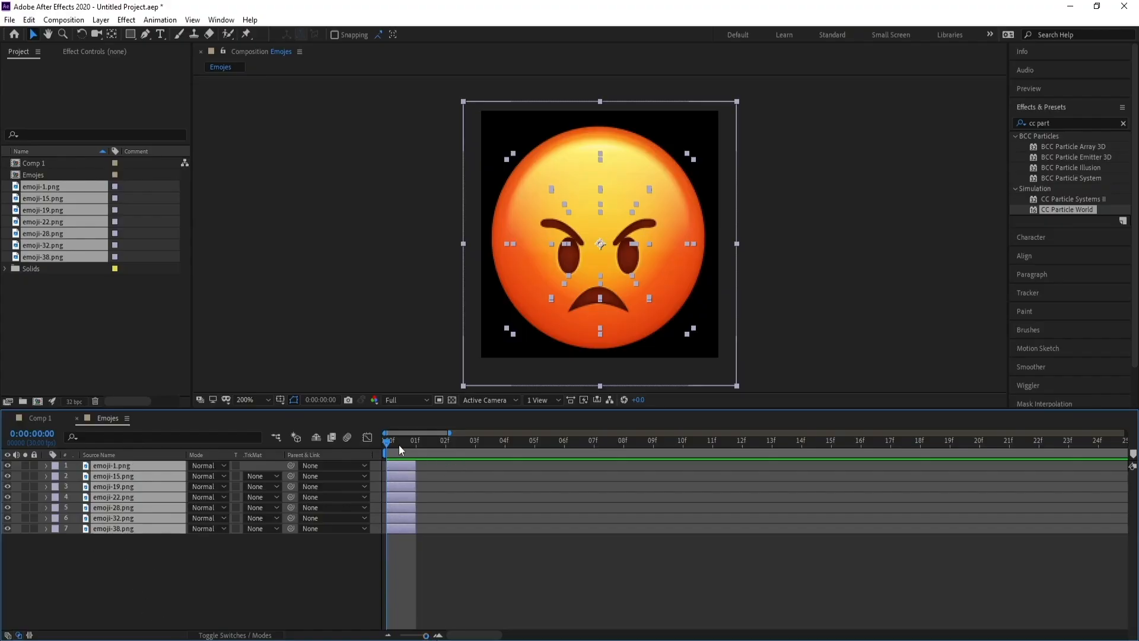
Sequence all emoji layers one after another with Sequence Layers, without overlap.
drag(401, 443, 368, 447)
right_click(121, 494)
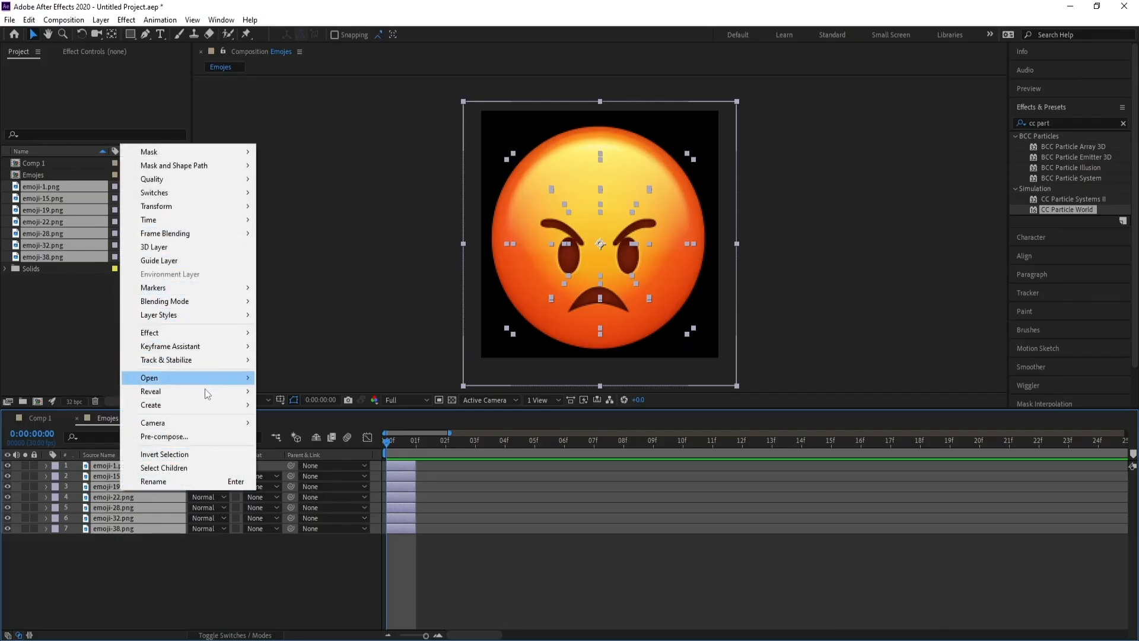
mouse_move(204, 348)
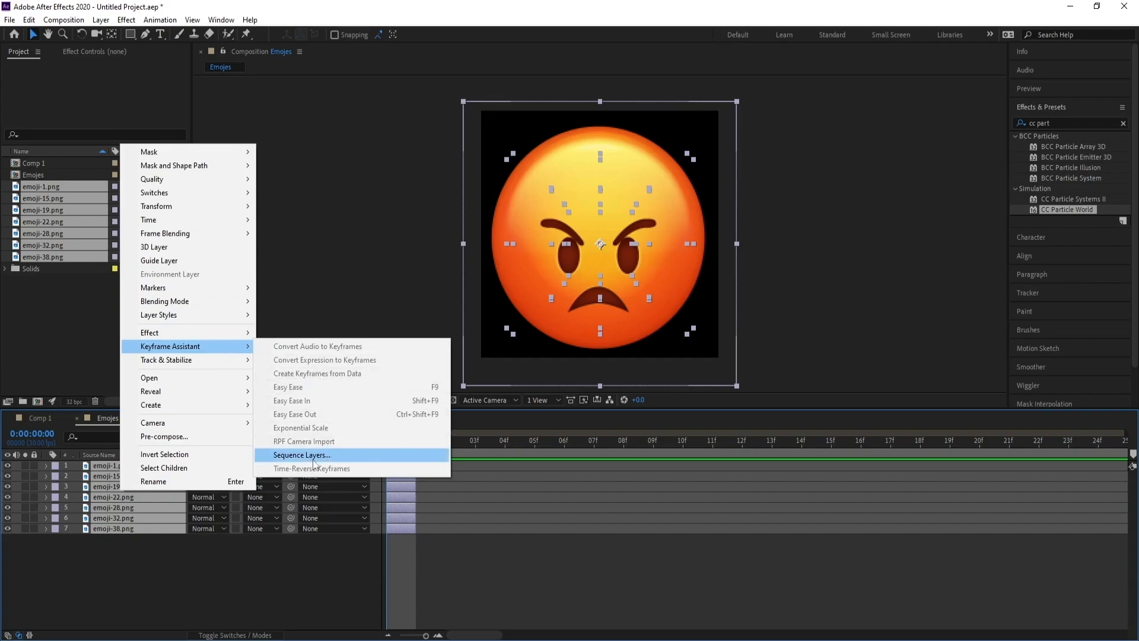
click(344, 457)
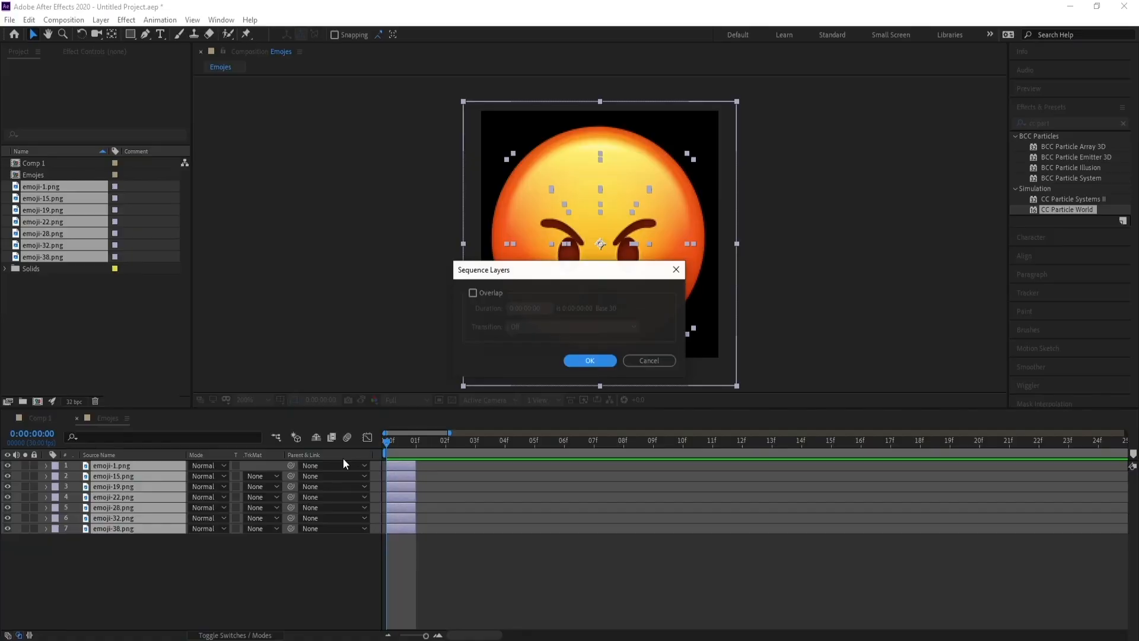
click(593, 360)
Set the work area to end at frame 7 and trim the Emojis composition to the work area.
drag(390, 444, 593, 442)
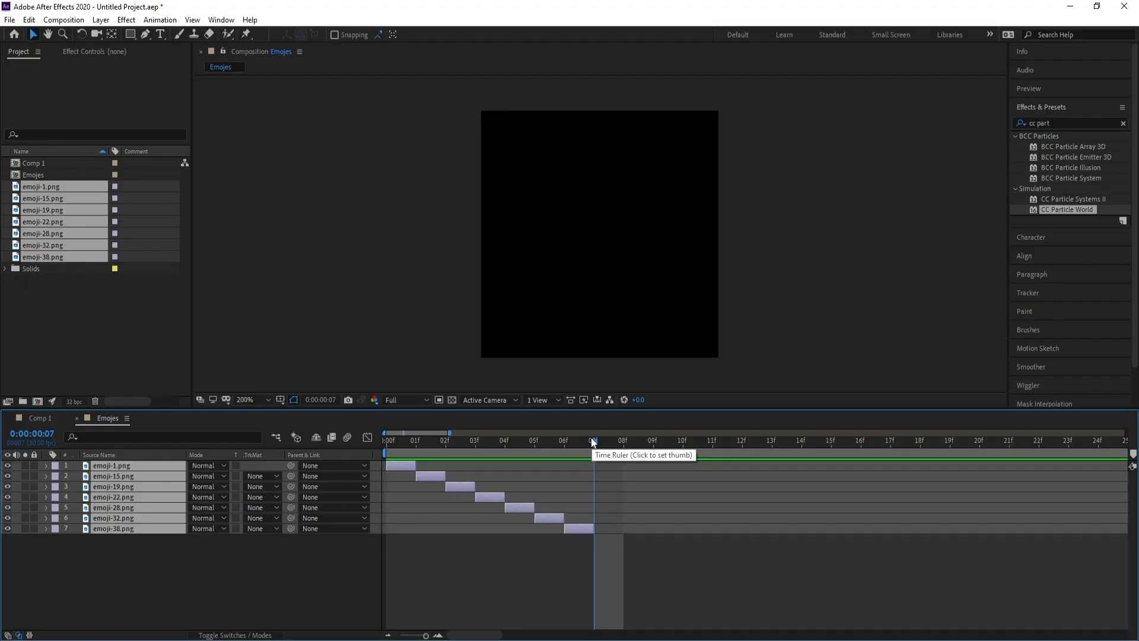
key(n)
key(space)
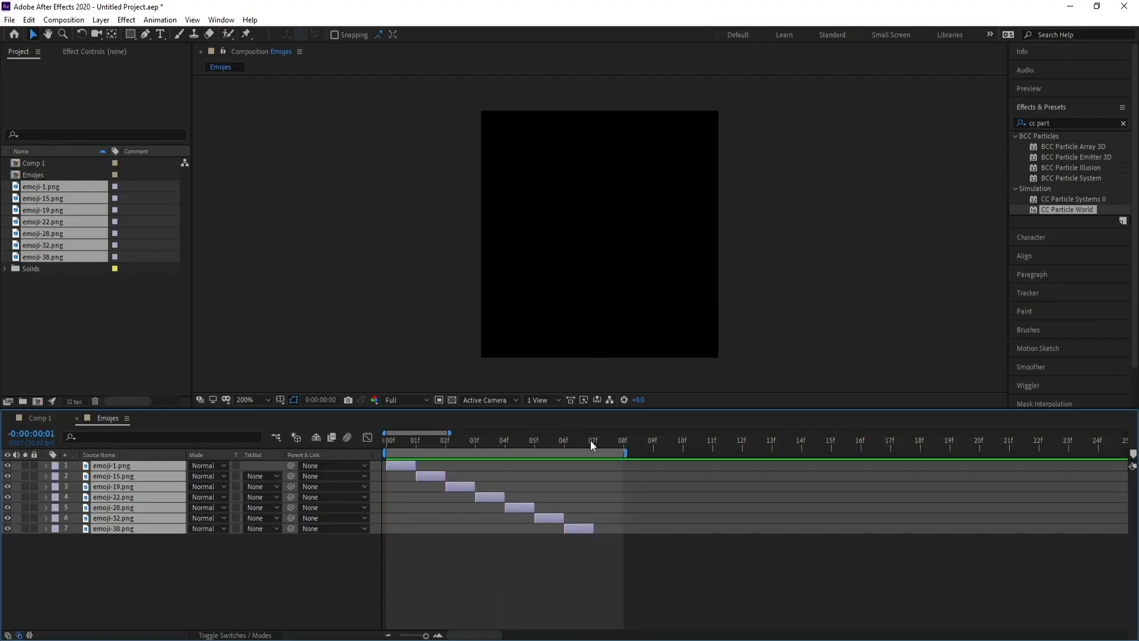
click(597, 440)
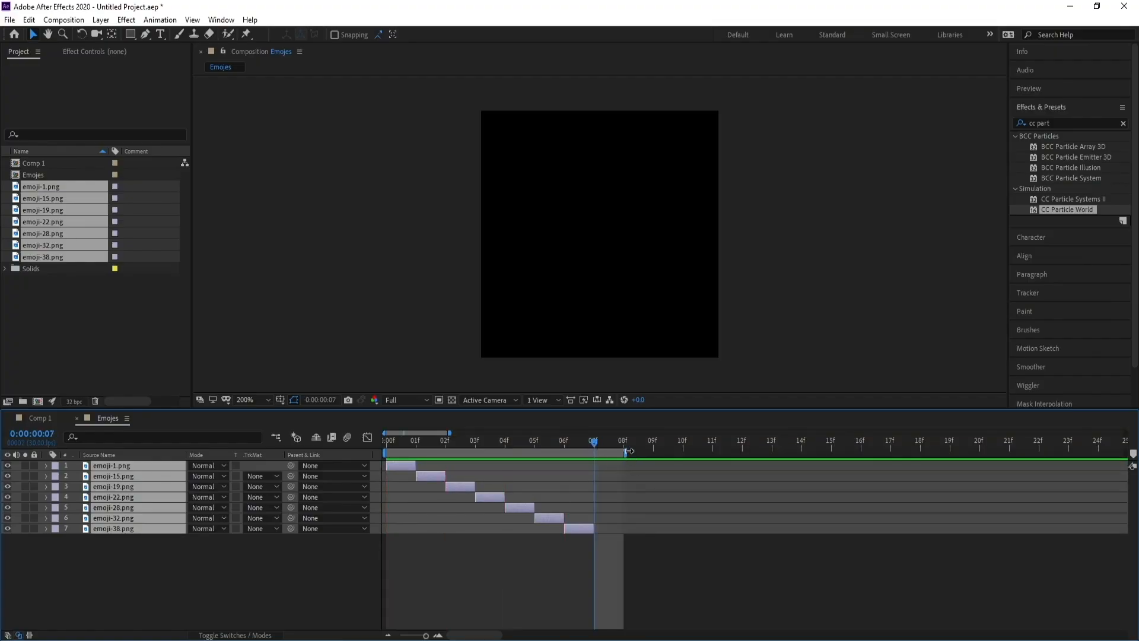
drag(628, 450, 606, 451)
right_click(579, 452)
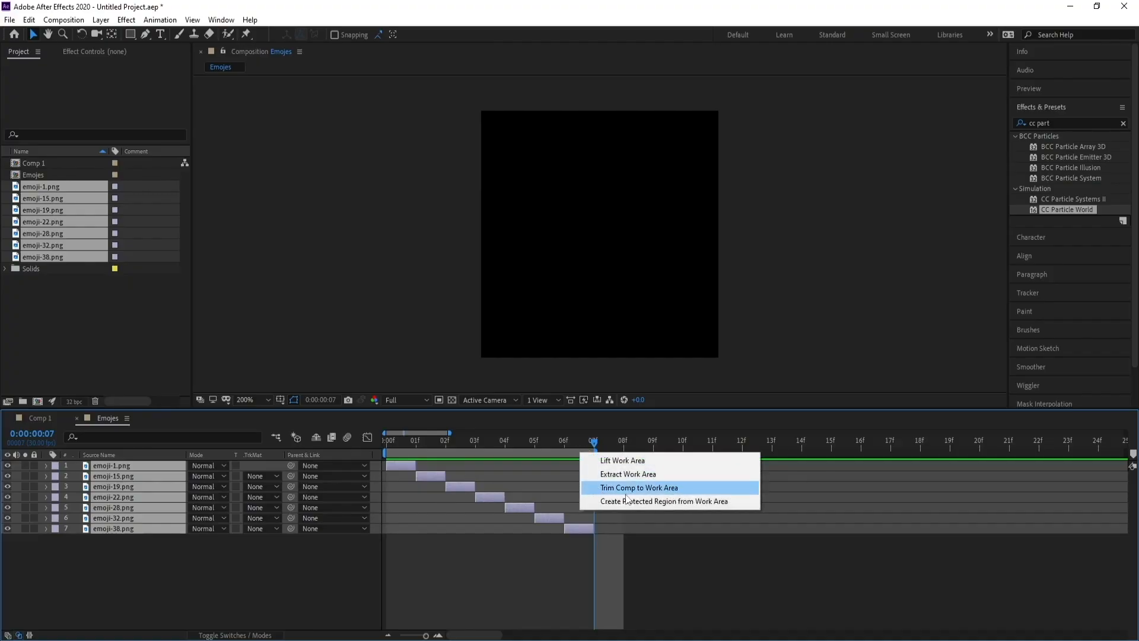
click(653, 493)
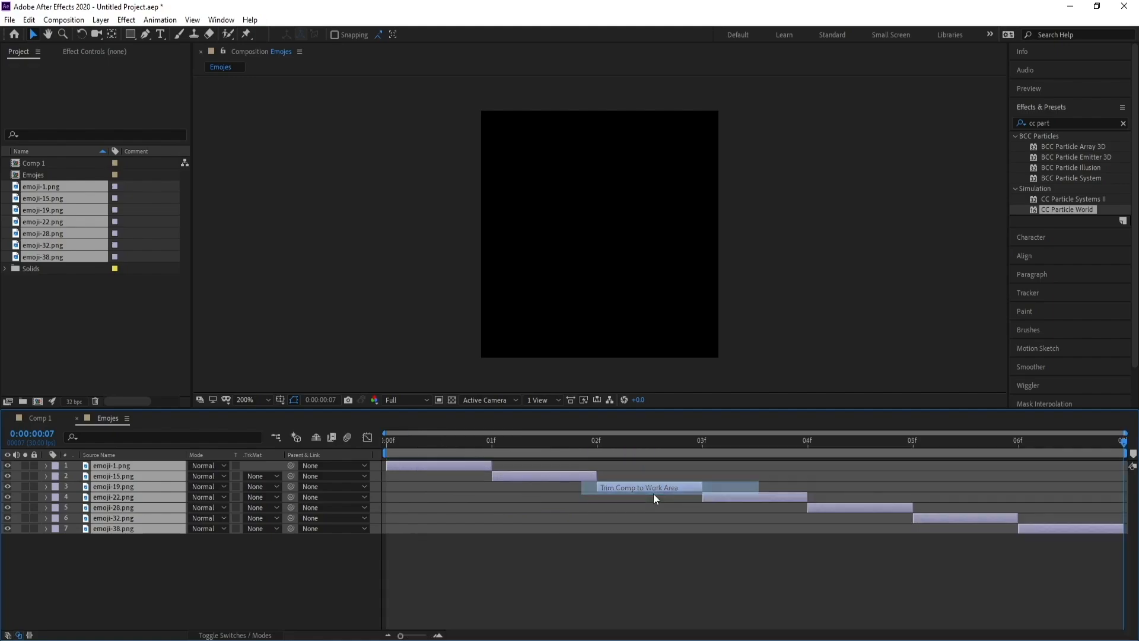
At frame 1, set the emoji-15 layer's Scale to 200%.
drag(532, 443, 492, 460)
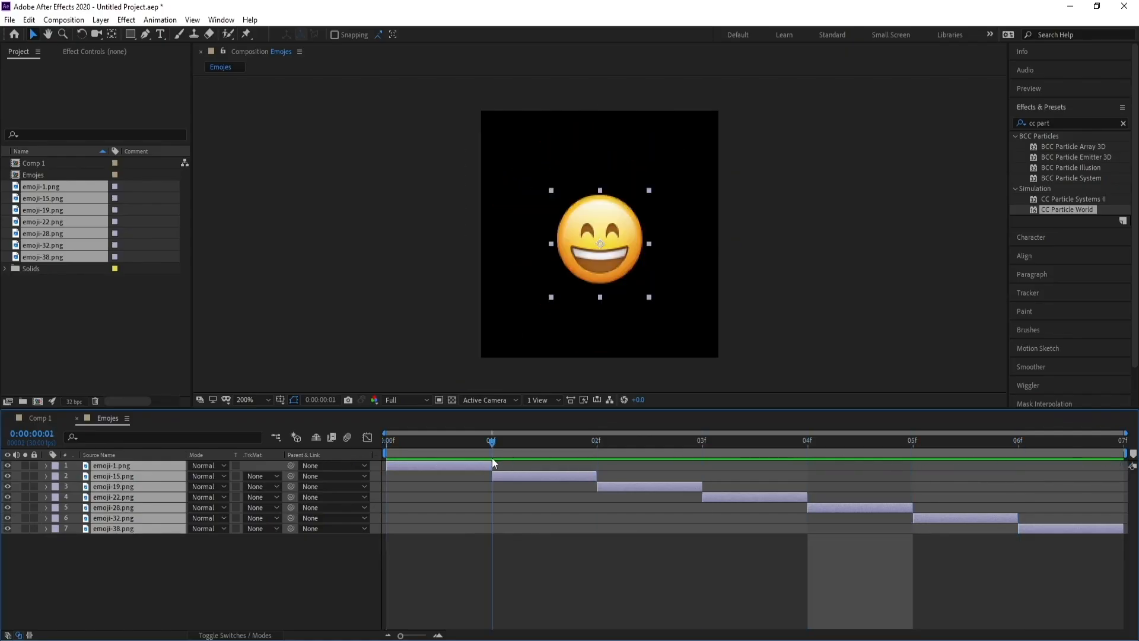
click(528, 481)
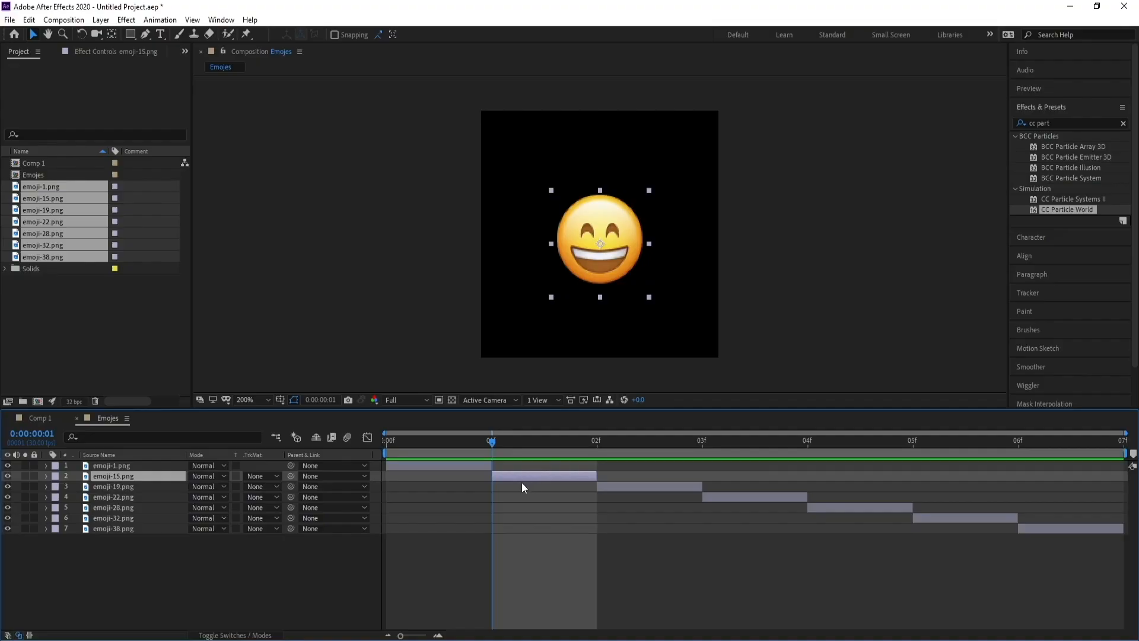
key(s)
drag(211, 486, 209, 487)
At frame 2, set the emoji-19 layer's Scale to 120%.
click(635, 448)
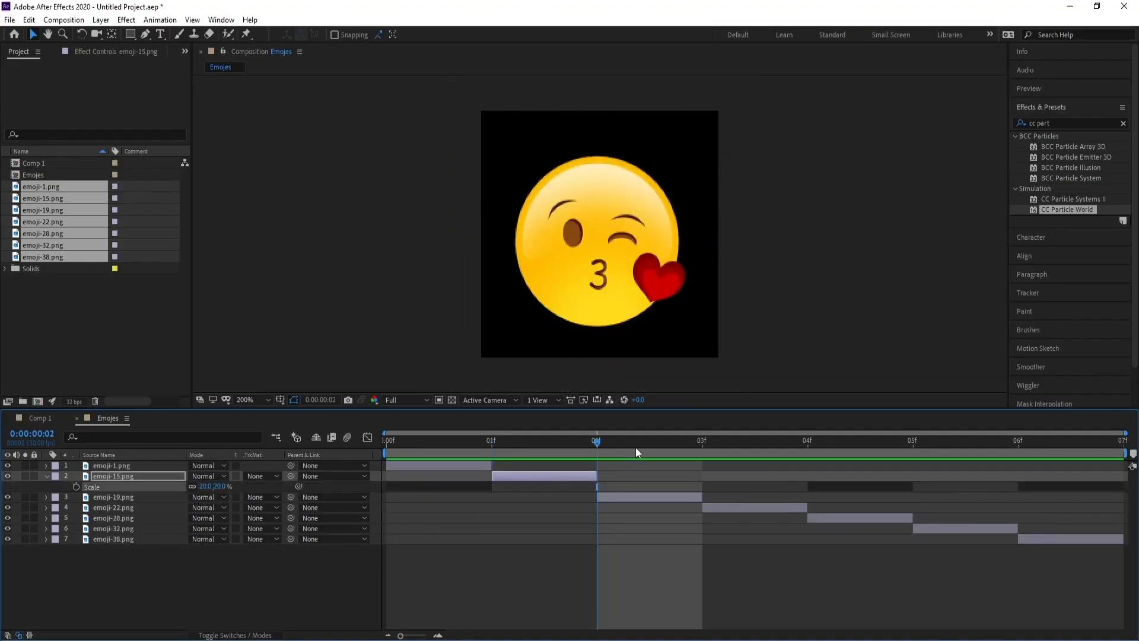
click(112, 497)
key(s)
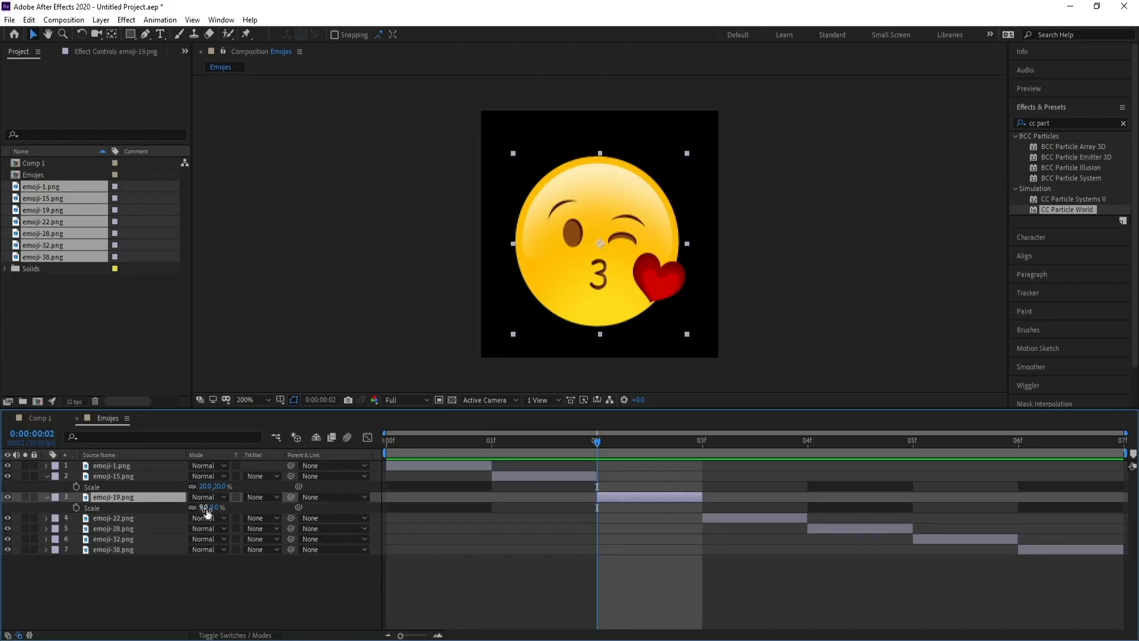
drag(206, 508, 211, 509)
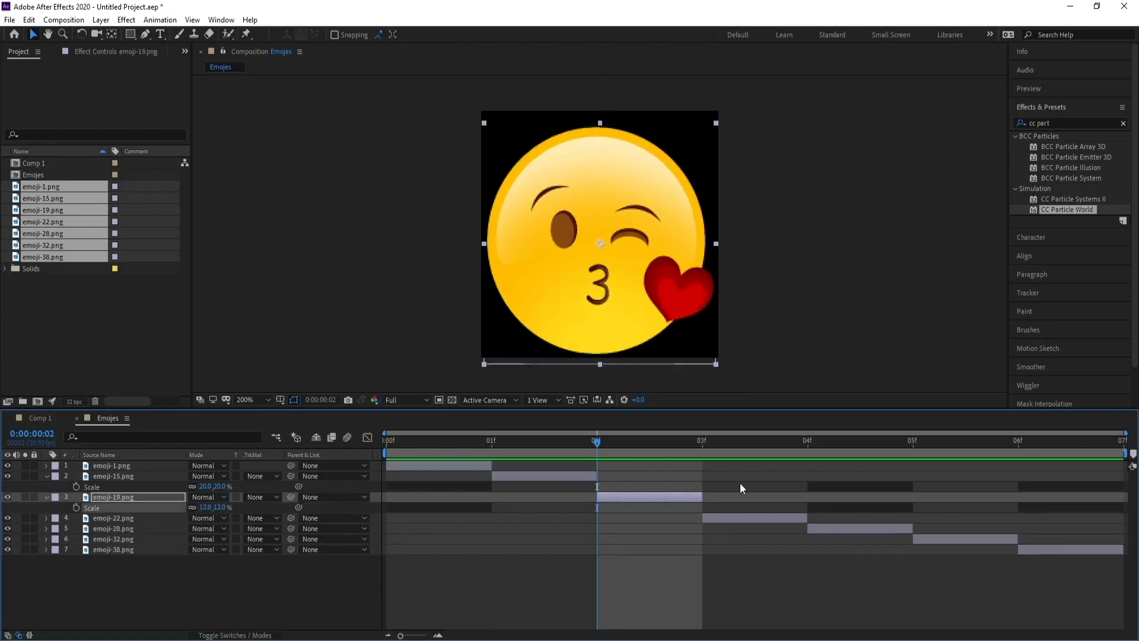
At frame 3, set the emoji-22 layer's Scale to 290%.
click(722, 443)
click(726, 516)
key(s)
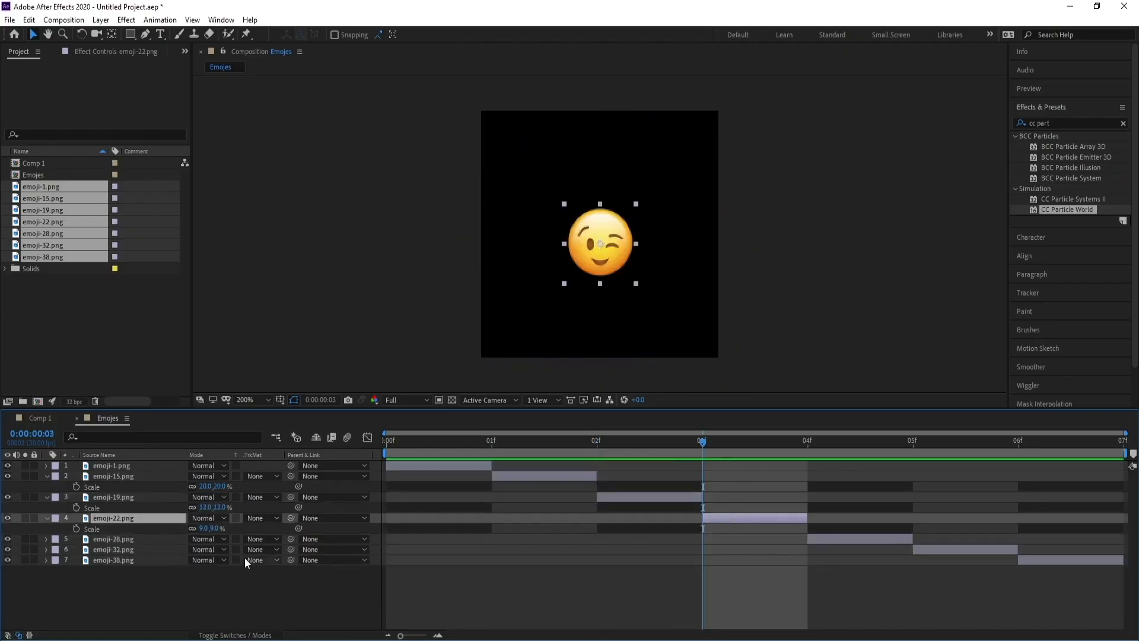
drag(204, 529, 217, 529)
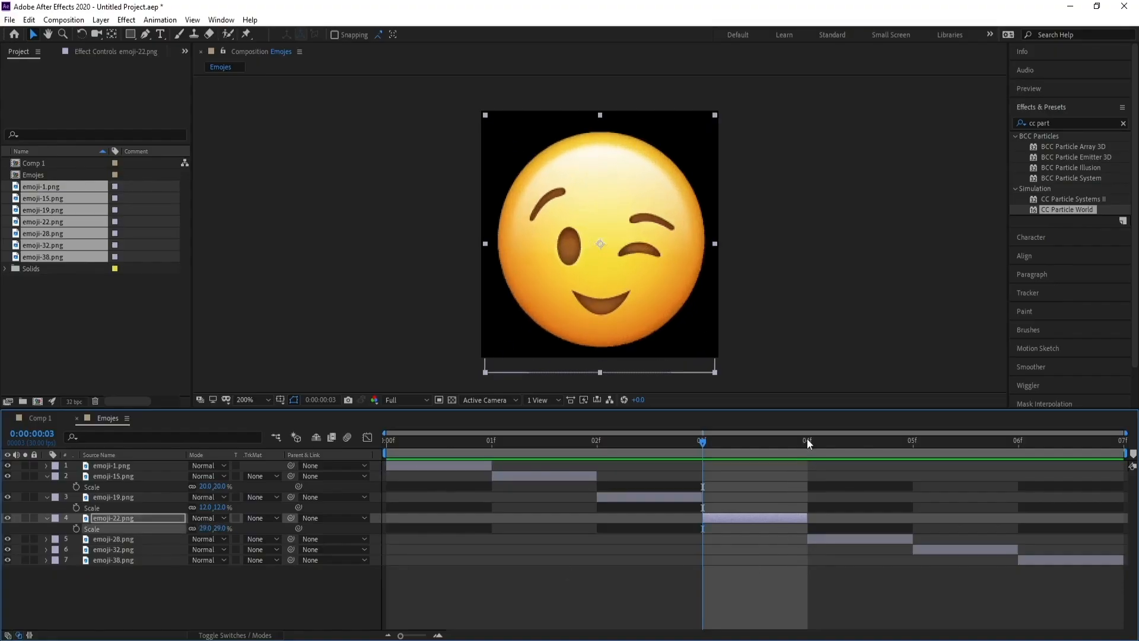
At frame 4, set the emoji-28 layer's Scale to 390% and nudge it slightly right and up.
click(808, 442)
click(841, 539)
key(s)
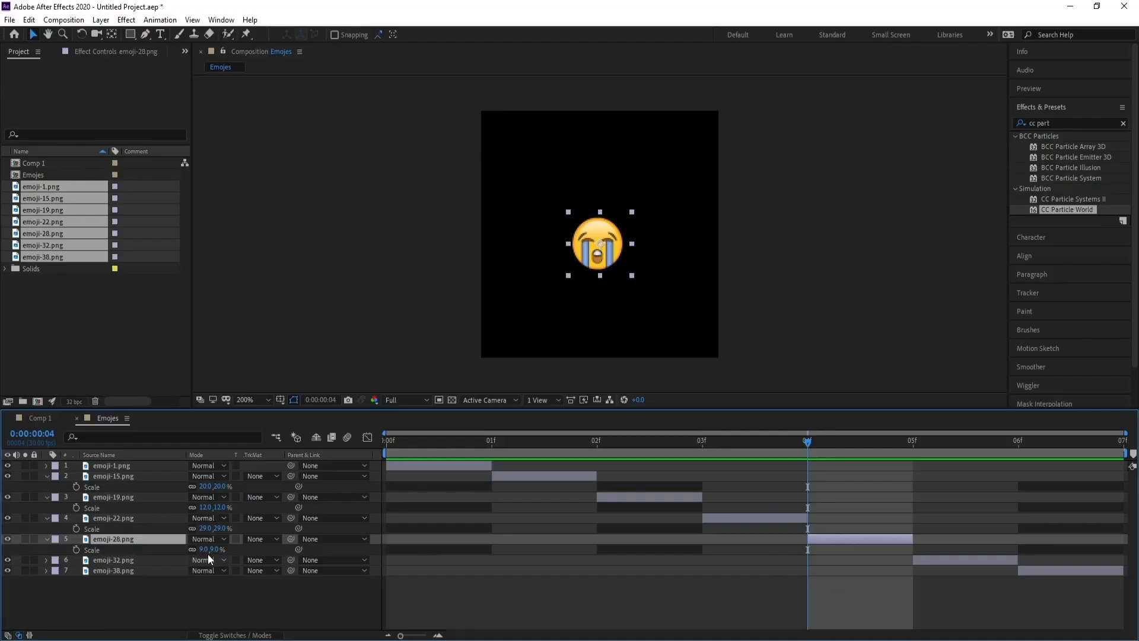
drag(211, 549, 232, 550)
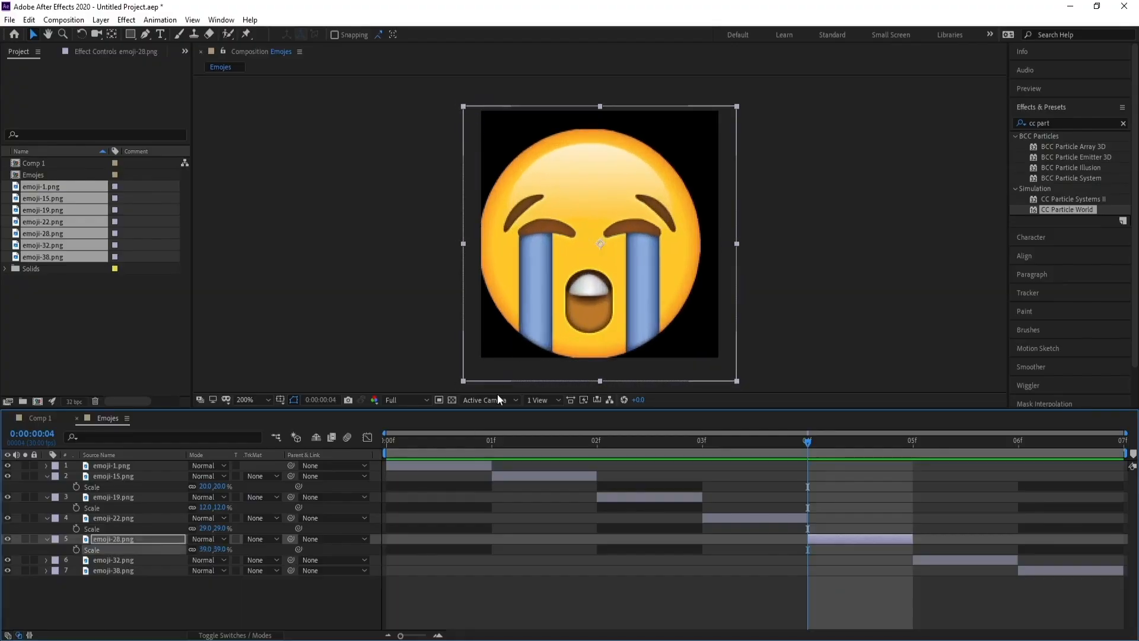
drag(538, 327, 546, 323)
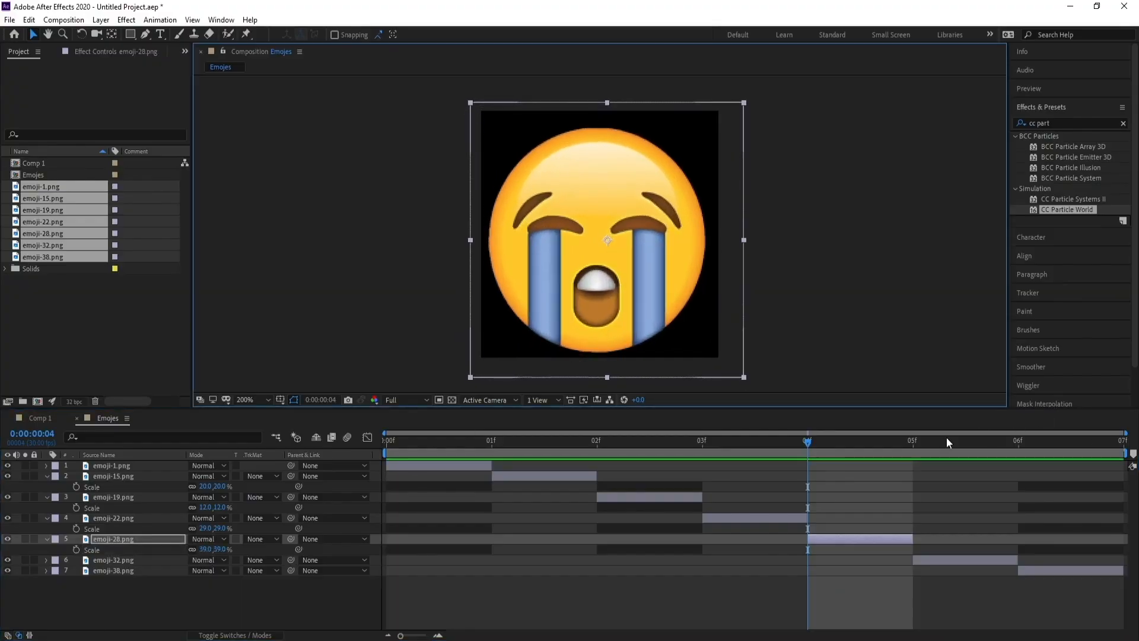
At frame 5, set the emoji-32 layer's Scale to 110%.
click(913, 441)
click(124, 557)
key(s)
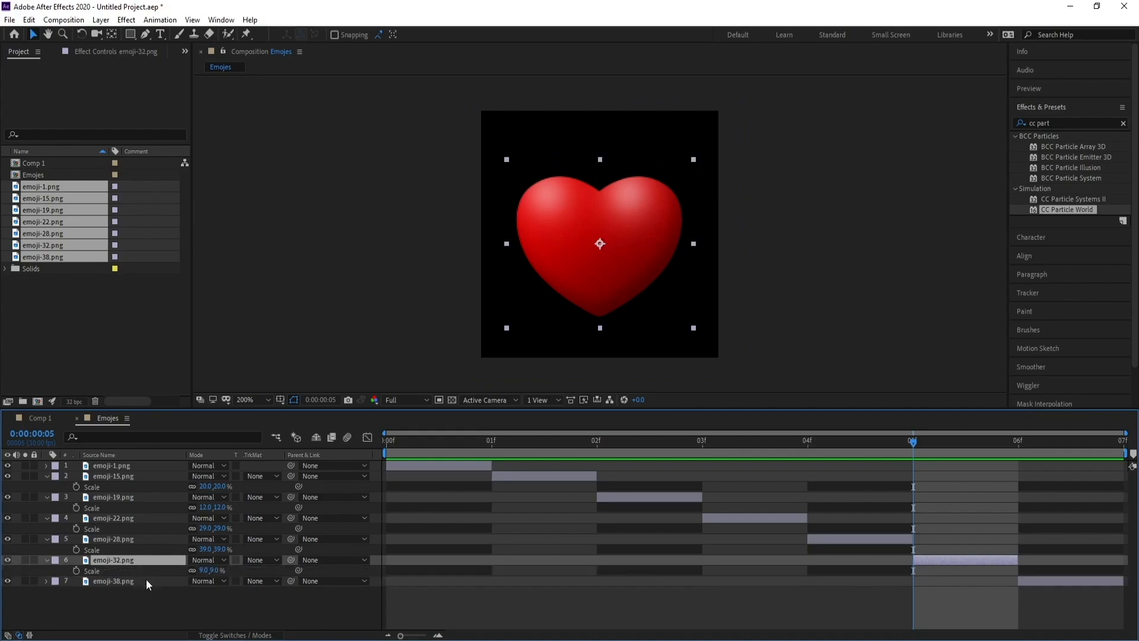
drag(203, 573, 206, 573)
At frame 6, set the emoji-38 layer's Scale to 230% and collapse the layer properties.
click(1037, 446)
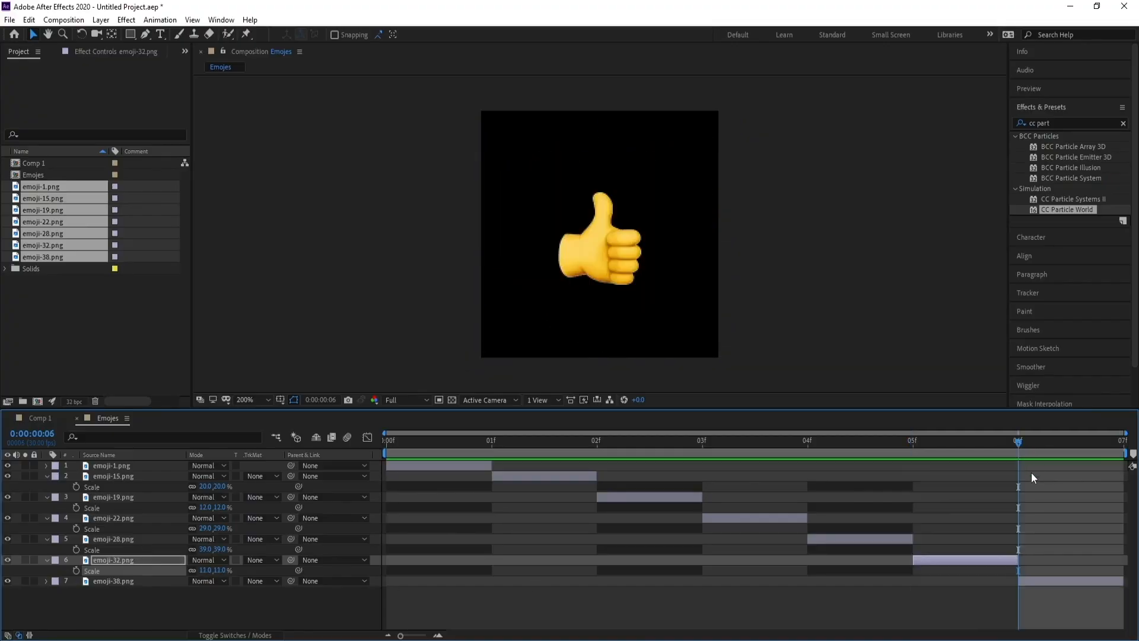
click(1058, 580)
key(s)
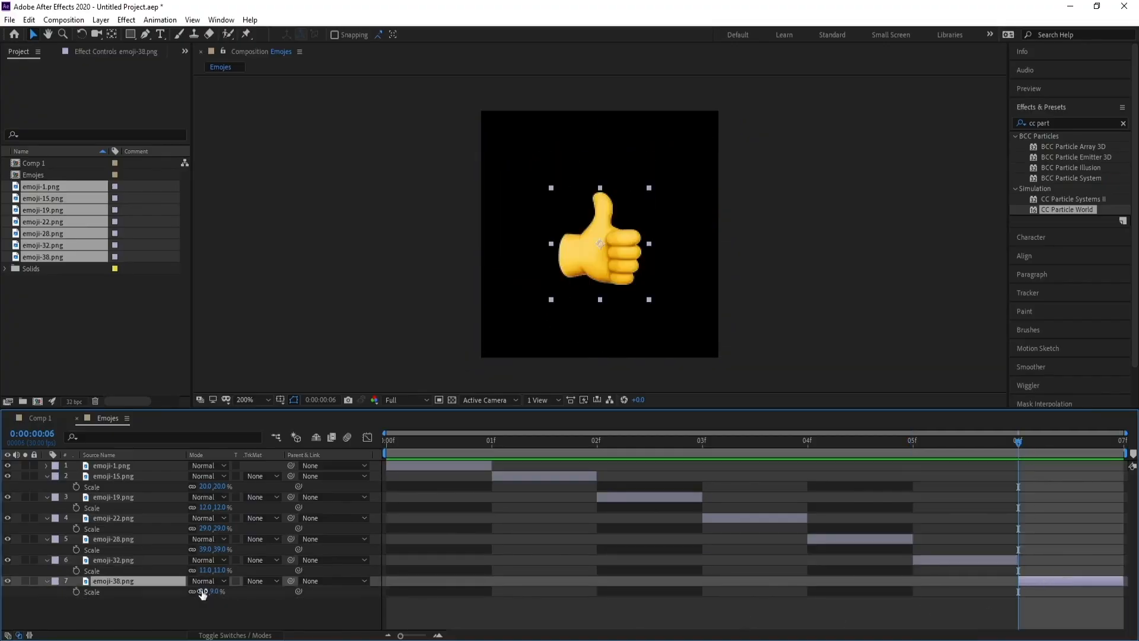
drag(204, 592, 211, 591)
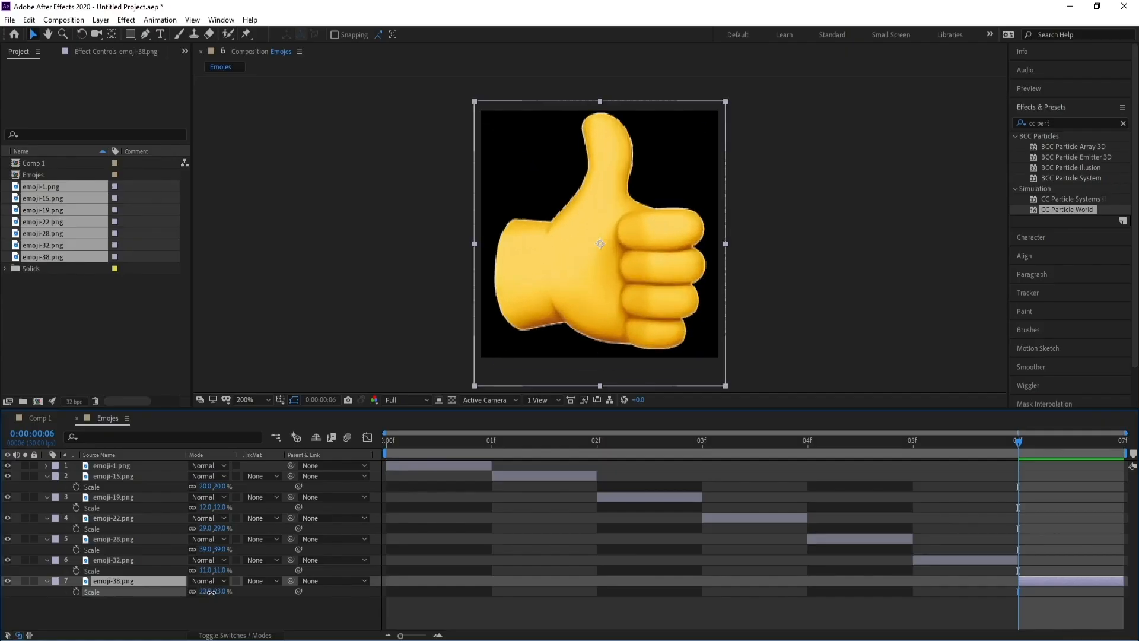
click(40, 475)
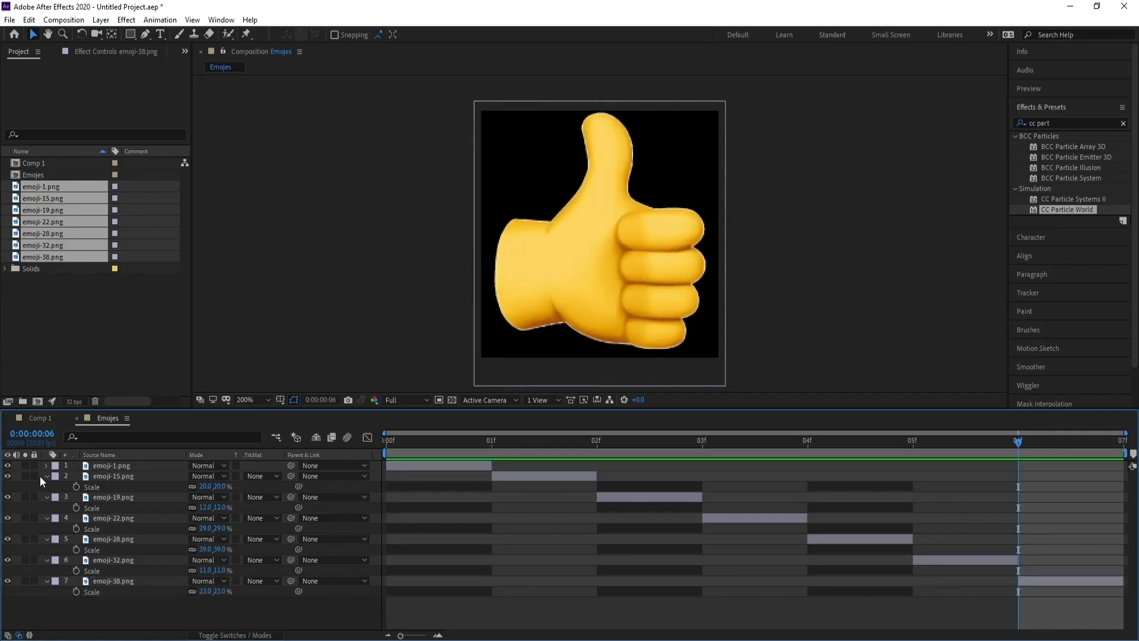
click(45, 476)
Add the Emojis composition as a layer above BG in Comp 1.
click(43, 419)
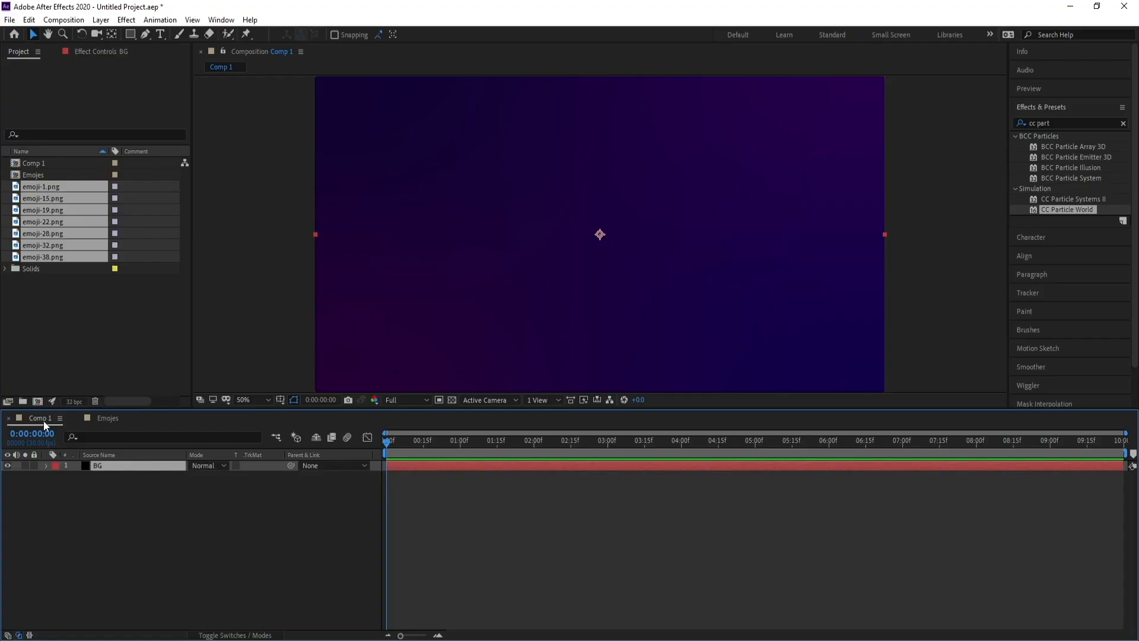
click(29, 174)
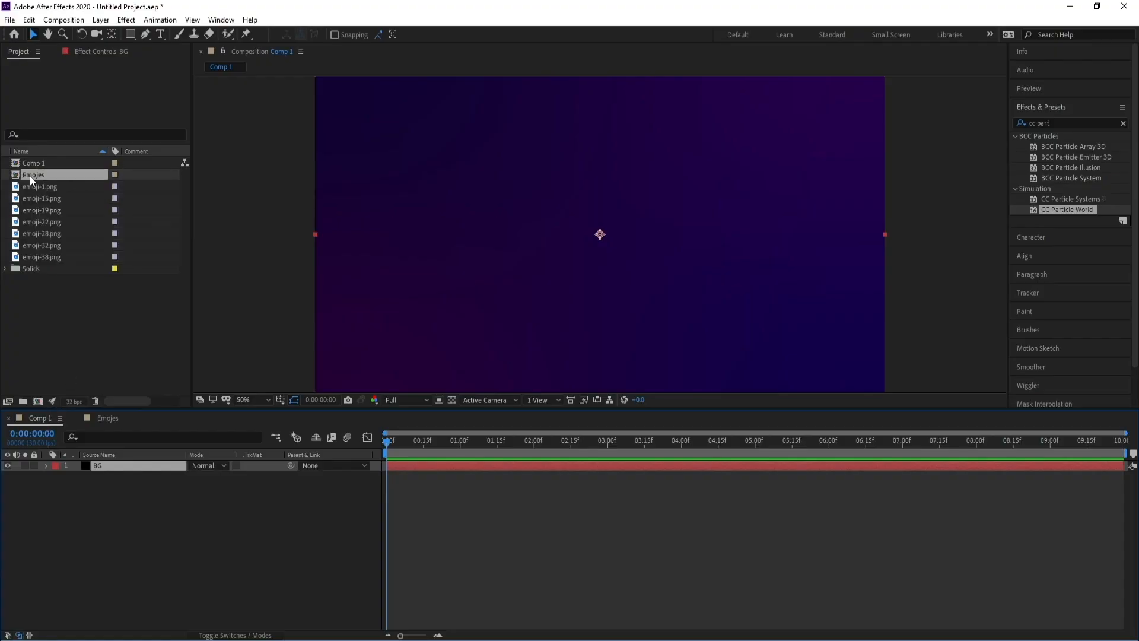
drag(34, 175, 129, 468)
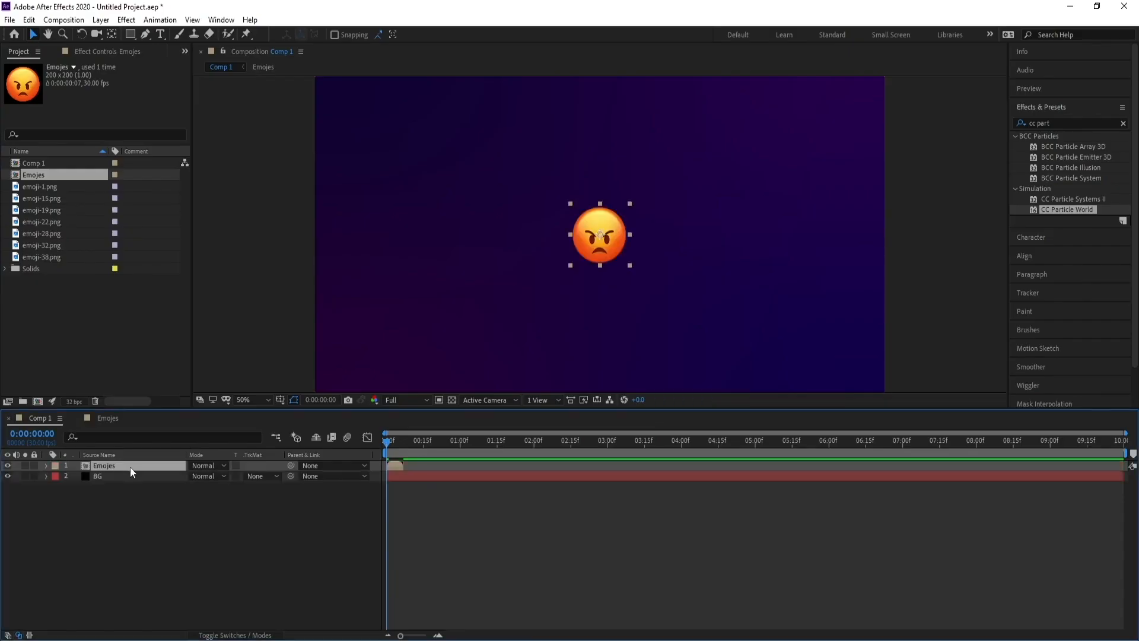
drag(391, 455, 403, 455)
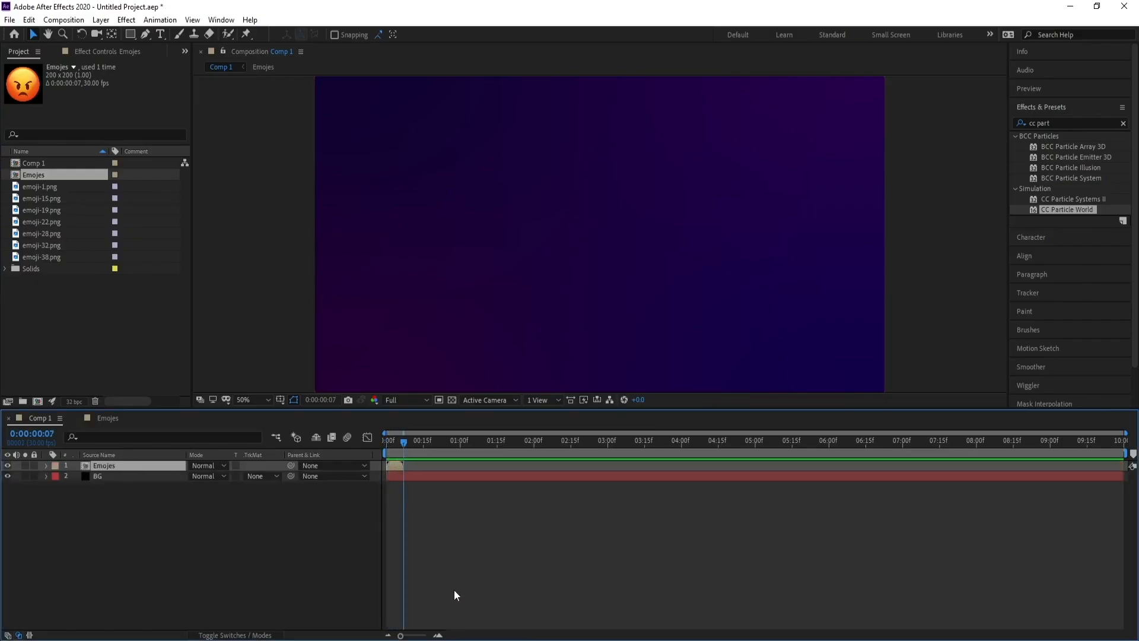
drag(402, 636, 439, 637)
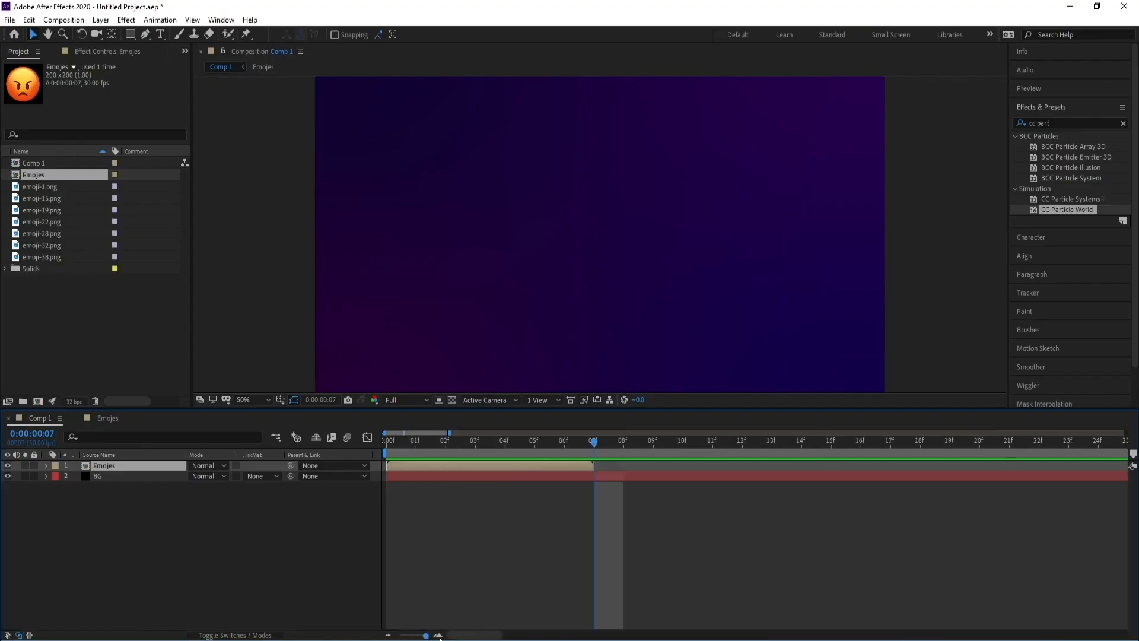
Enable time remapping on the Emojis layer.
right_click(460, 468)
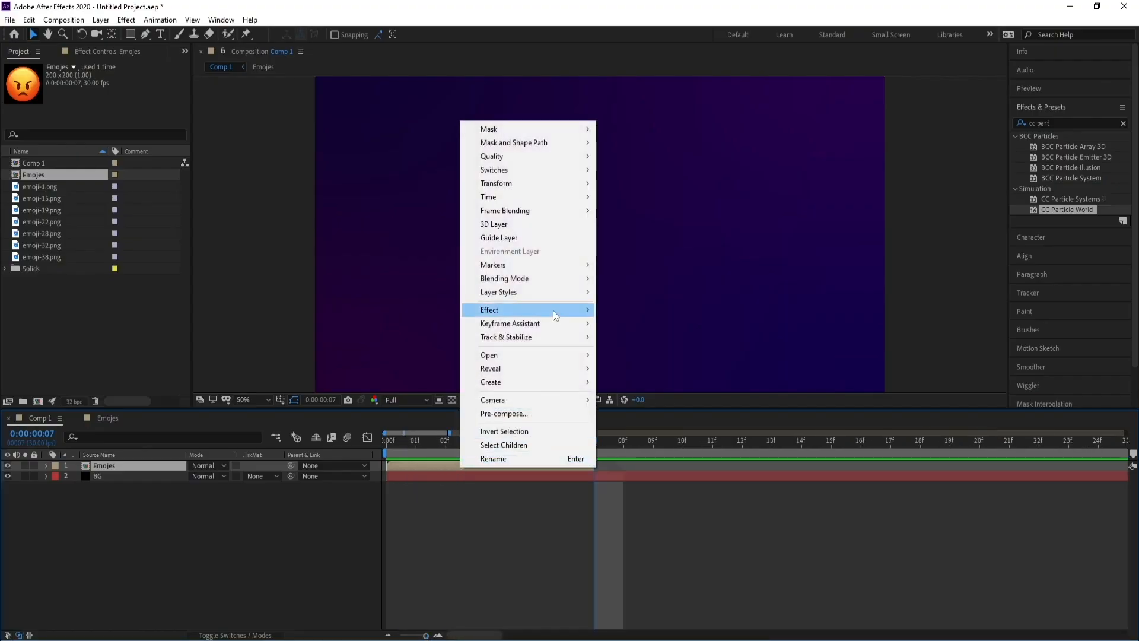
mouse_move(517, 196)
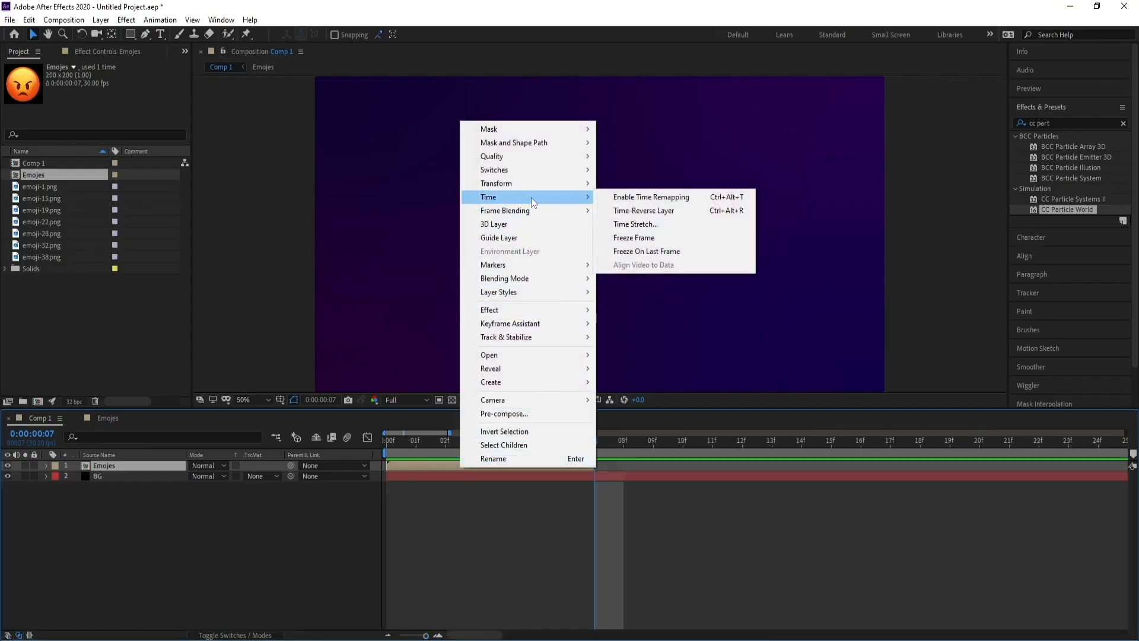
click(701, 202)
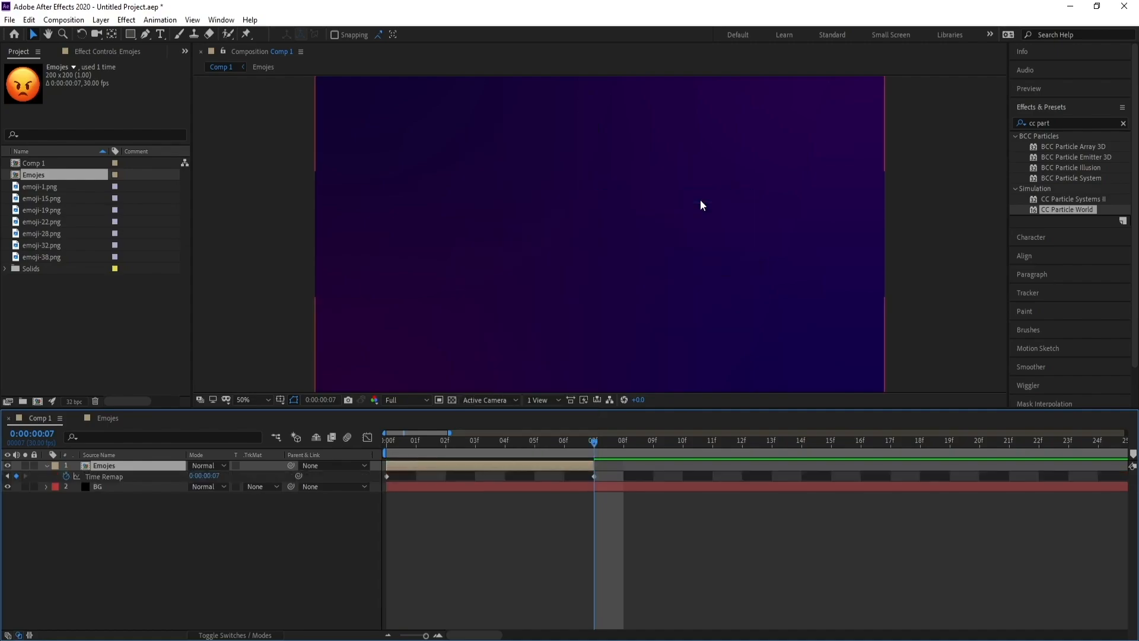
Add a Time Remap keyframe at frame 6 and delete the keyframe at frame 7.
click(567, 447)
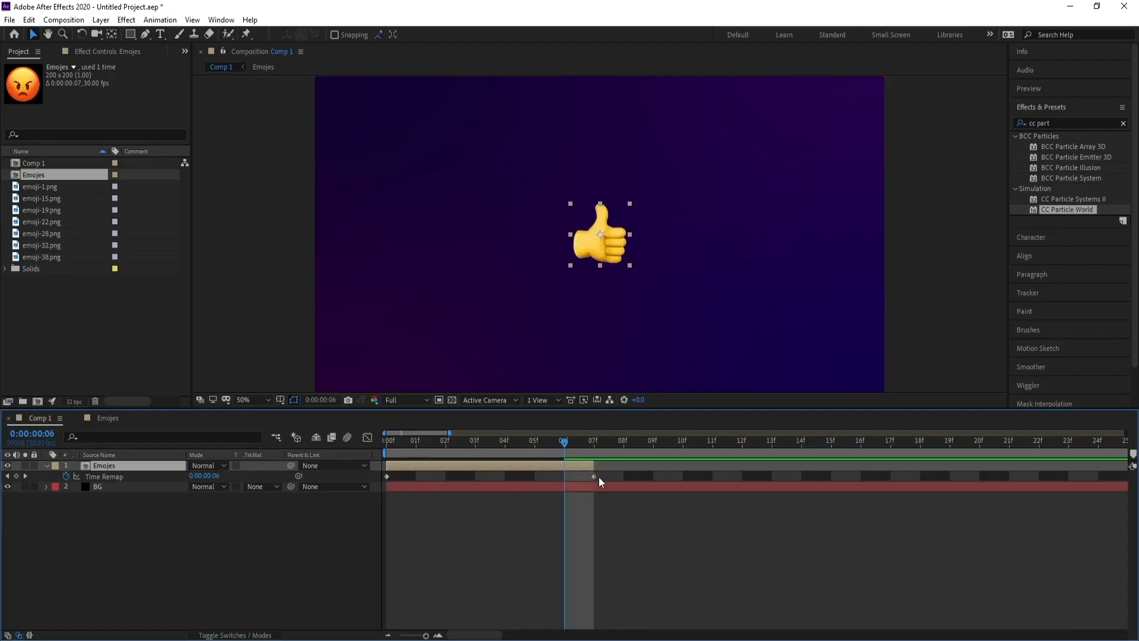
click(16, 476)
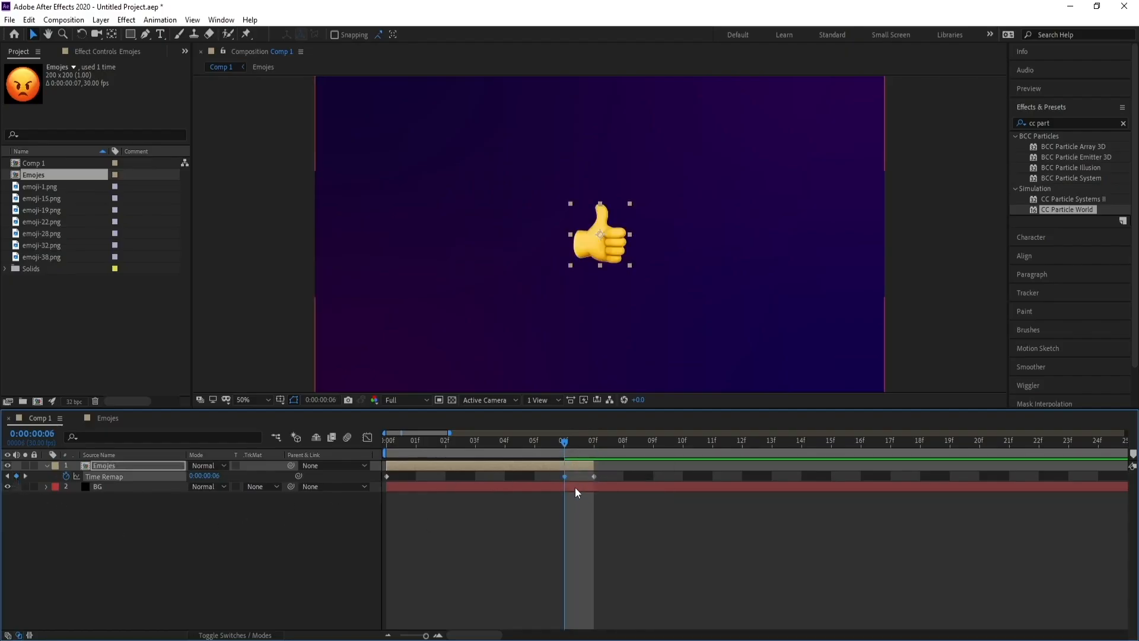
click(593, 476)
key(Delete)
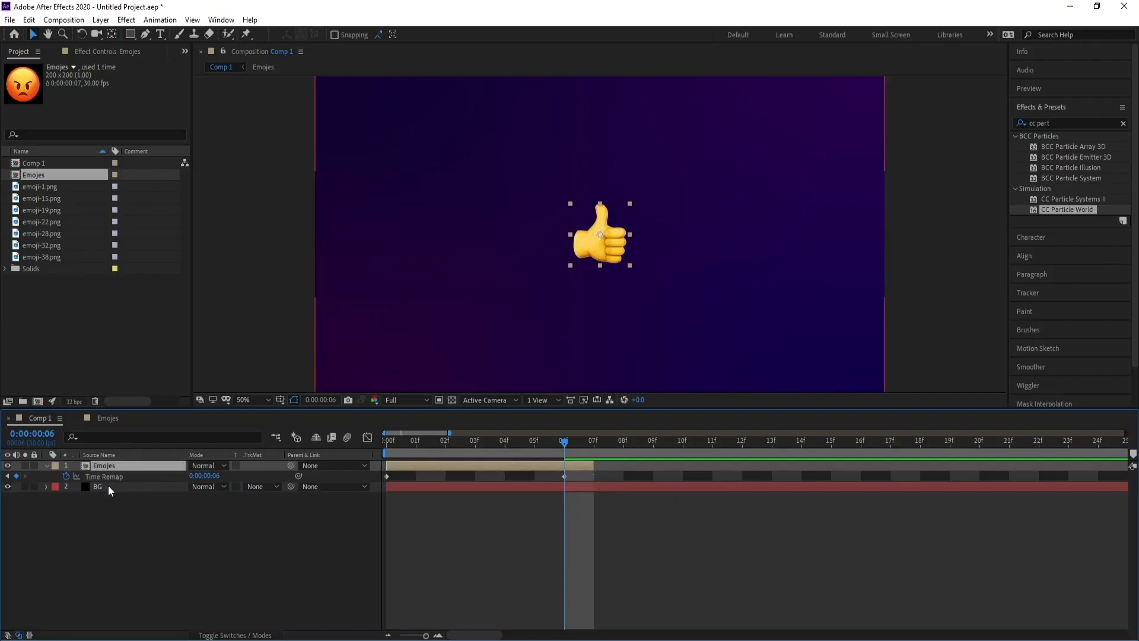
Add a loopOut() expression to the Emojis layer's Time Remap property.
alt+click(67, 476)
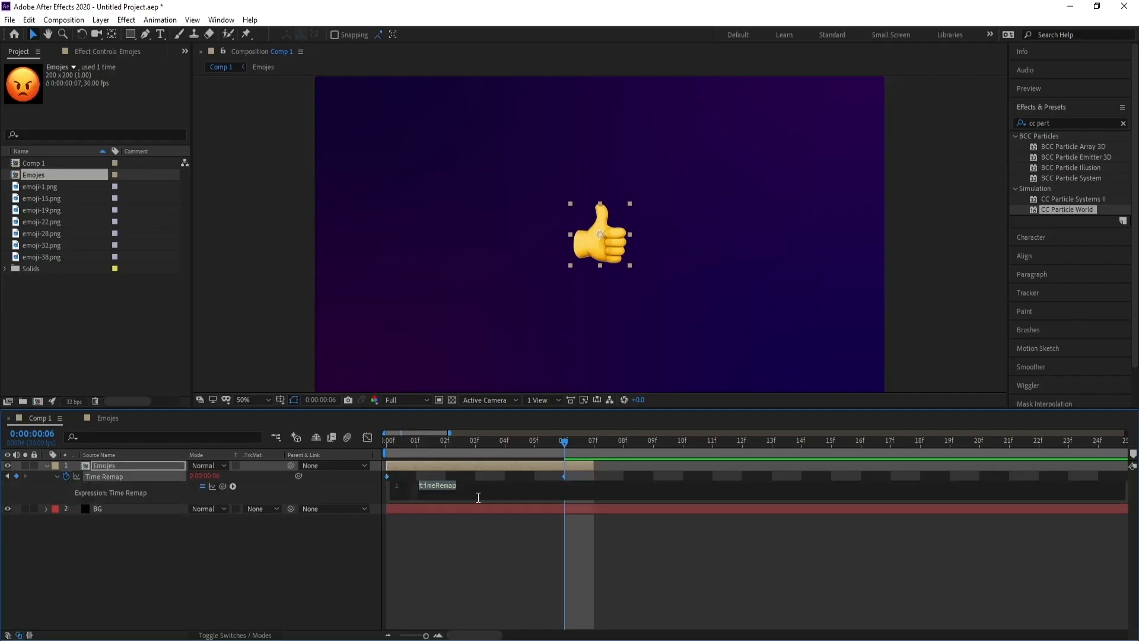
text(loop)
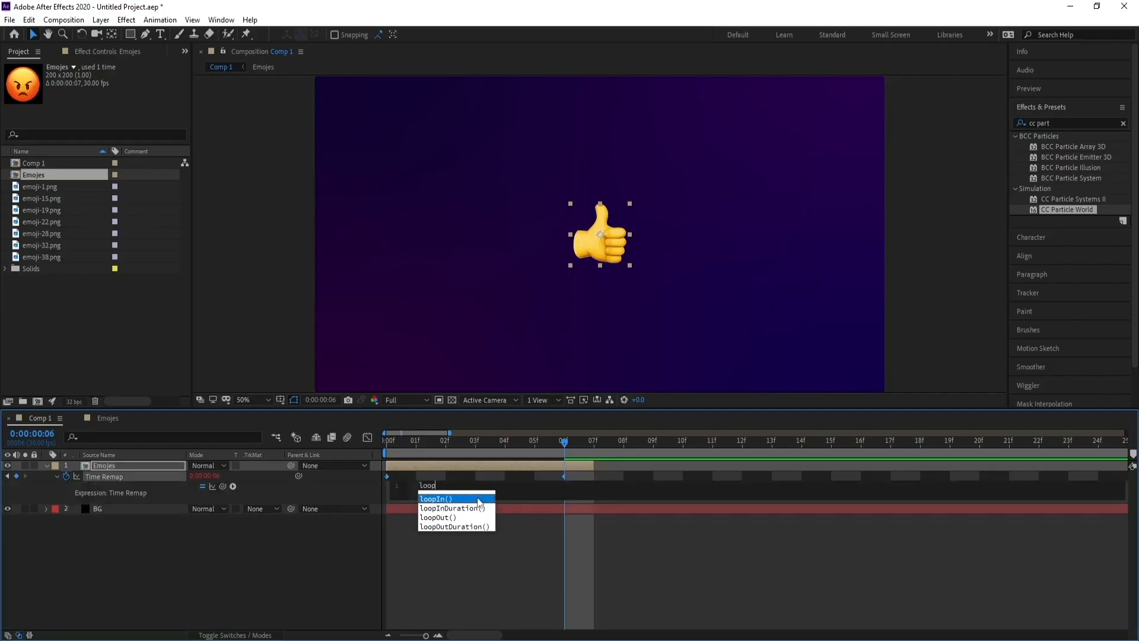
click(445, 520)
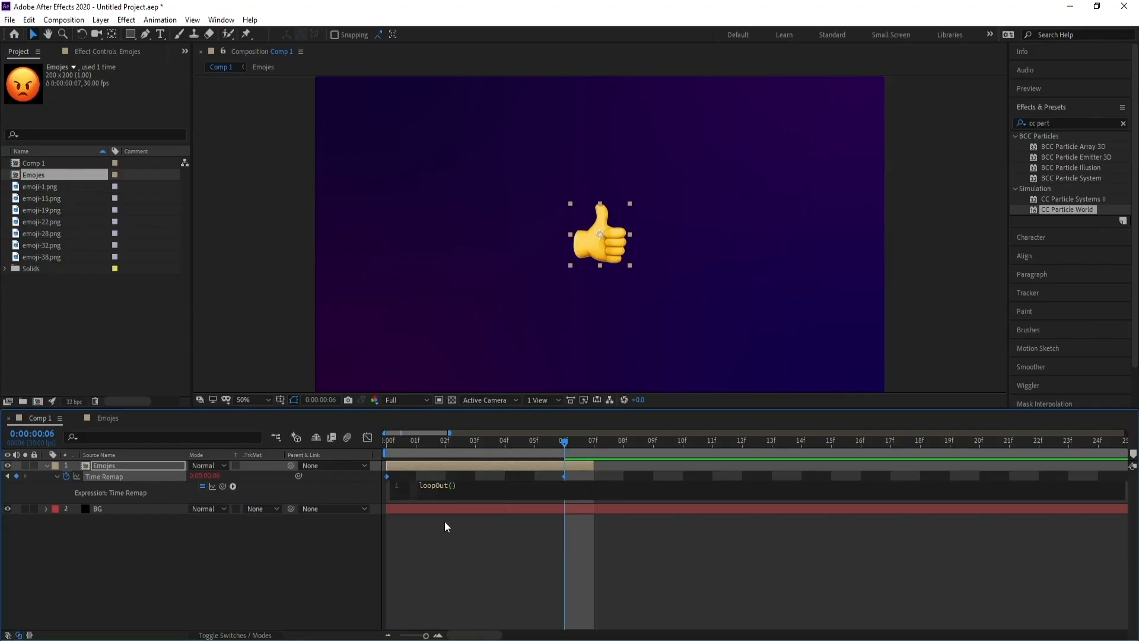
click(337, 544)
Extend the Emojis layer to the end of the composition and preview the looping emojis.
drag(425, 635, 400, 636)
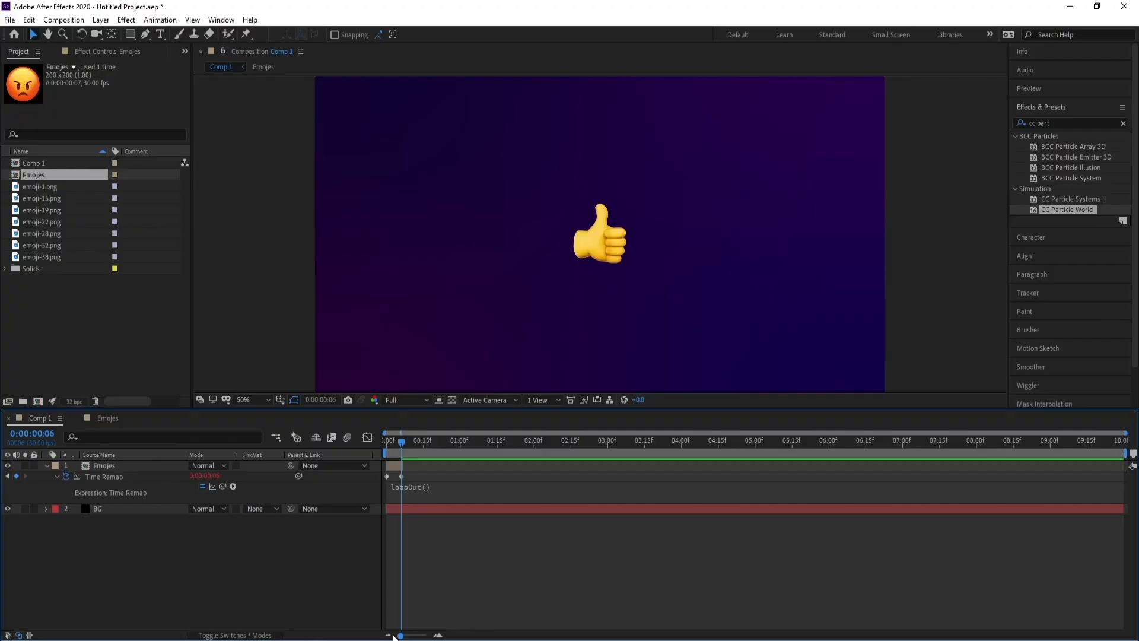
drag(404, 468, 1128, 474)
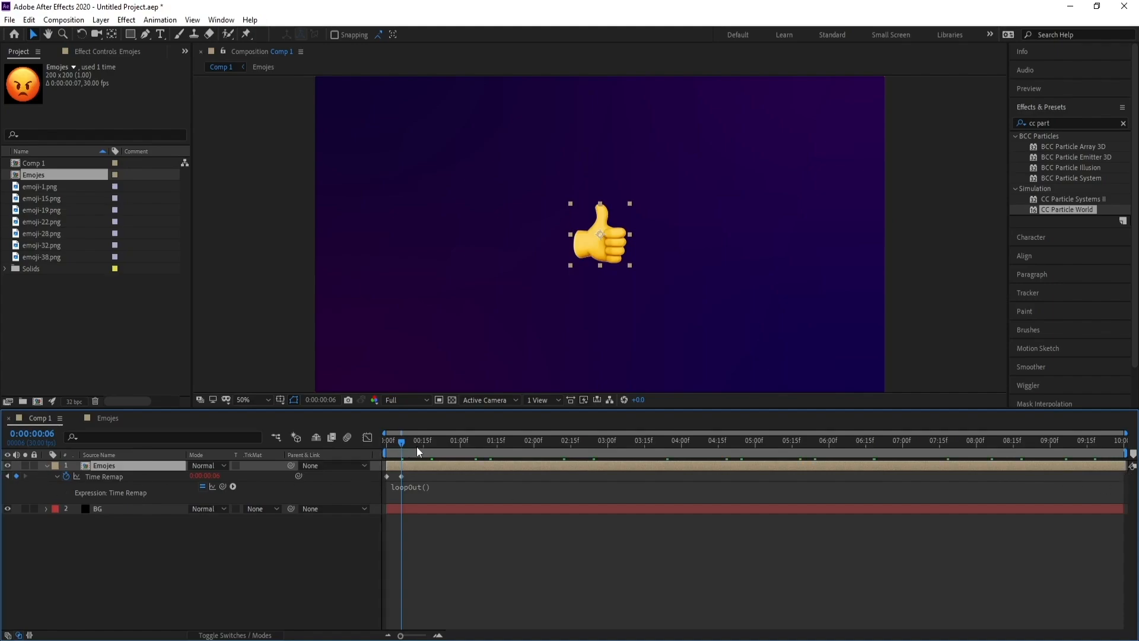
key(space)
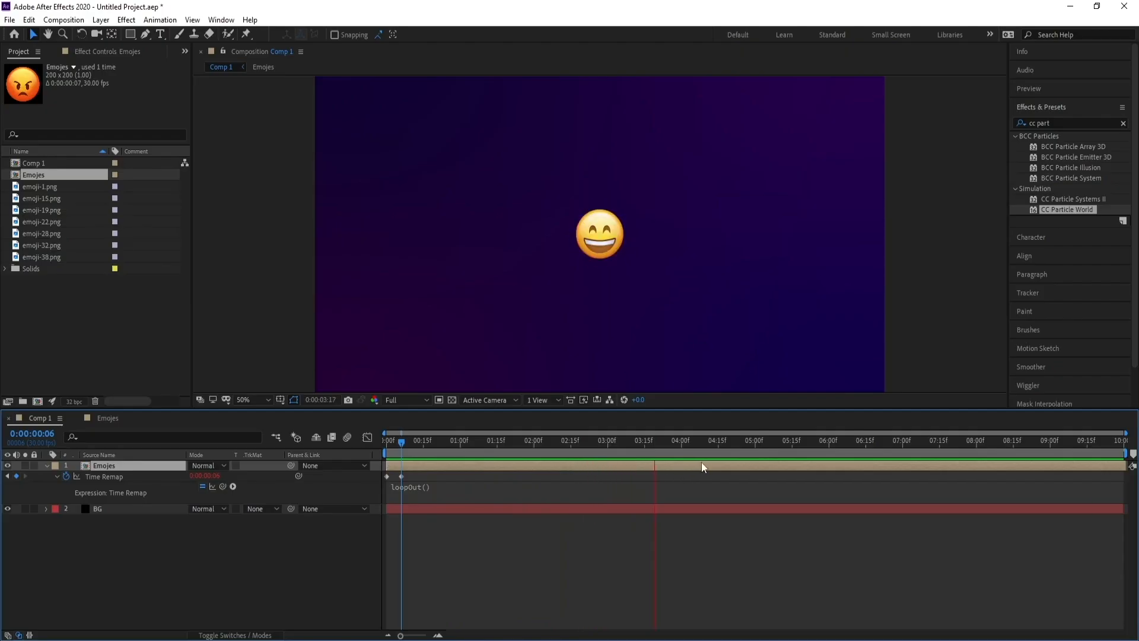
key(space)
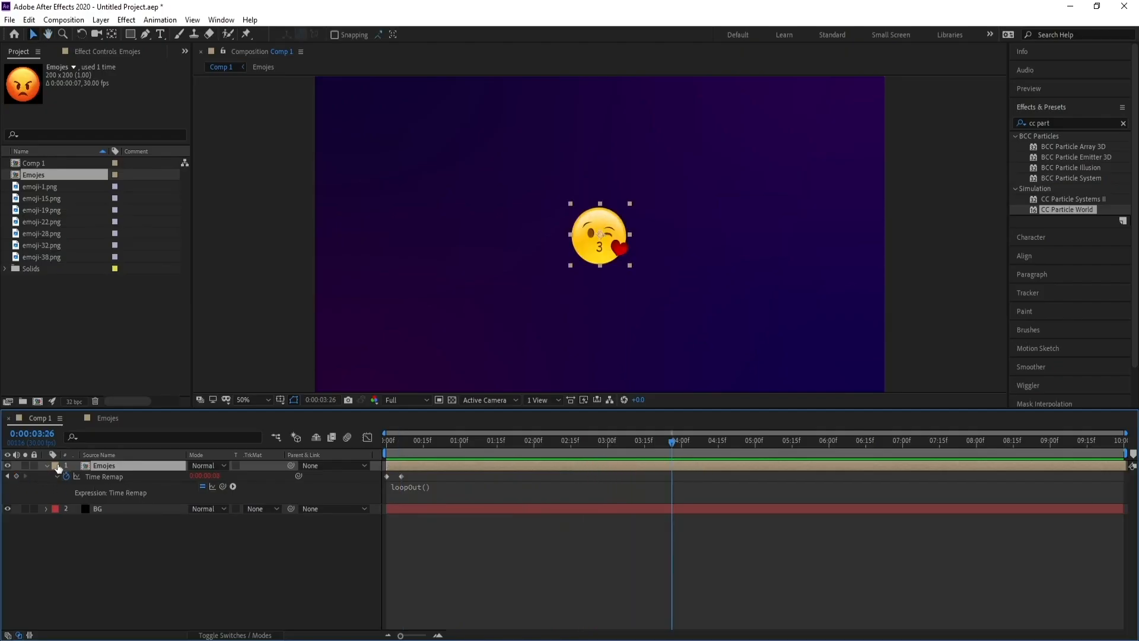
Collapse and hide the Emojis layer, then create a new comp-size solid named Particle.
click(46, 465)
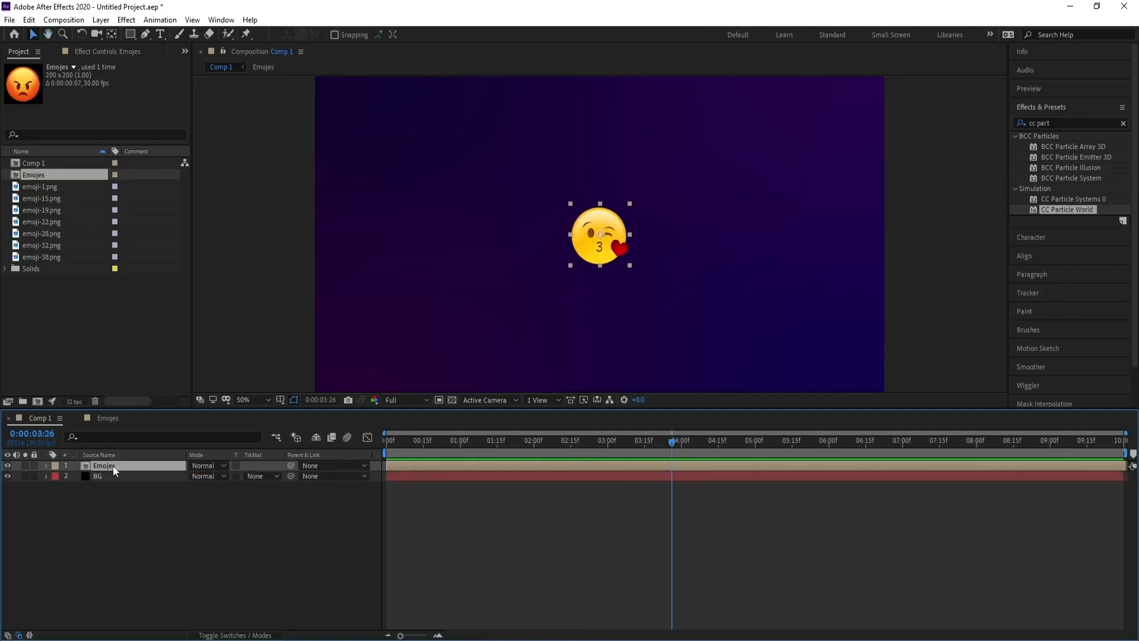
click(7, 465)
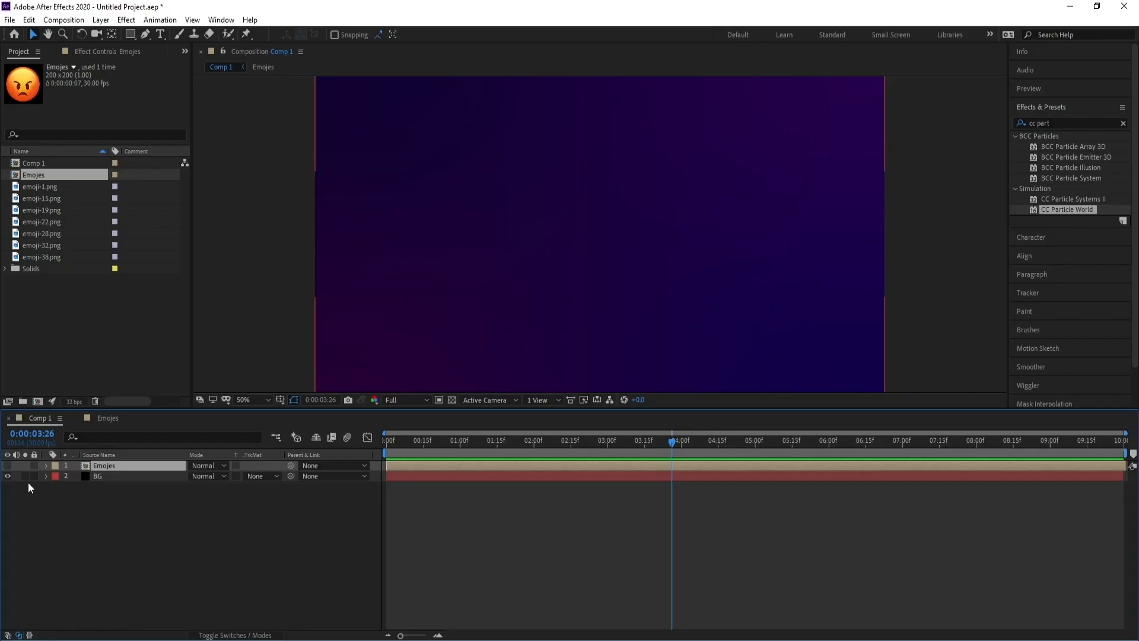
click(101, 20)
mouse_move(116, 34)
click(314, 44)
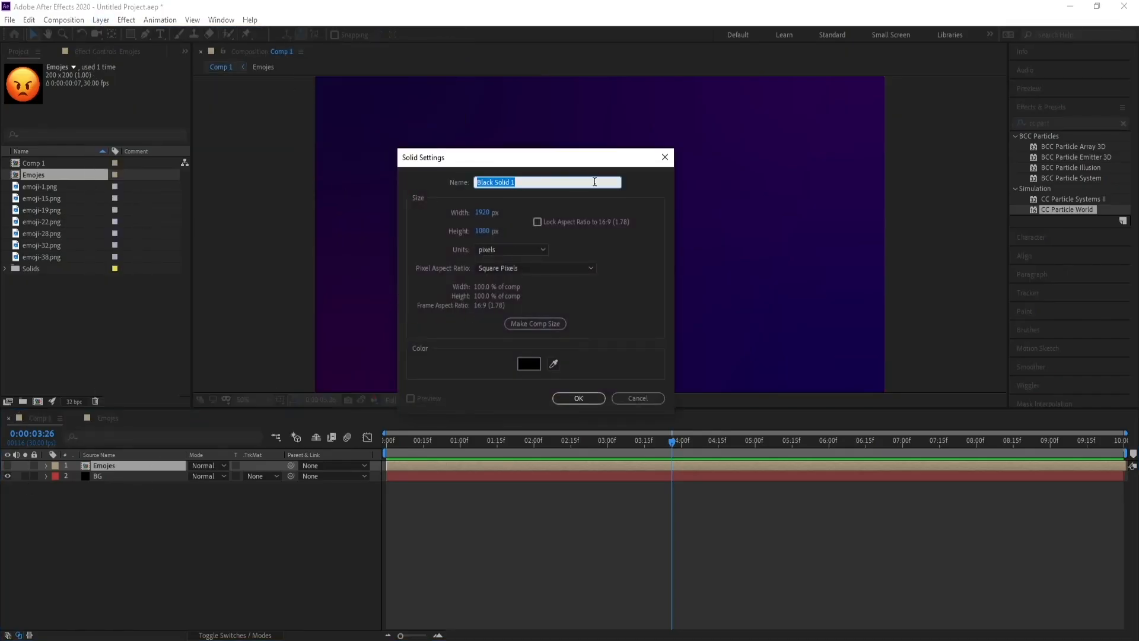
text(Particle)
key(Return)
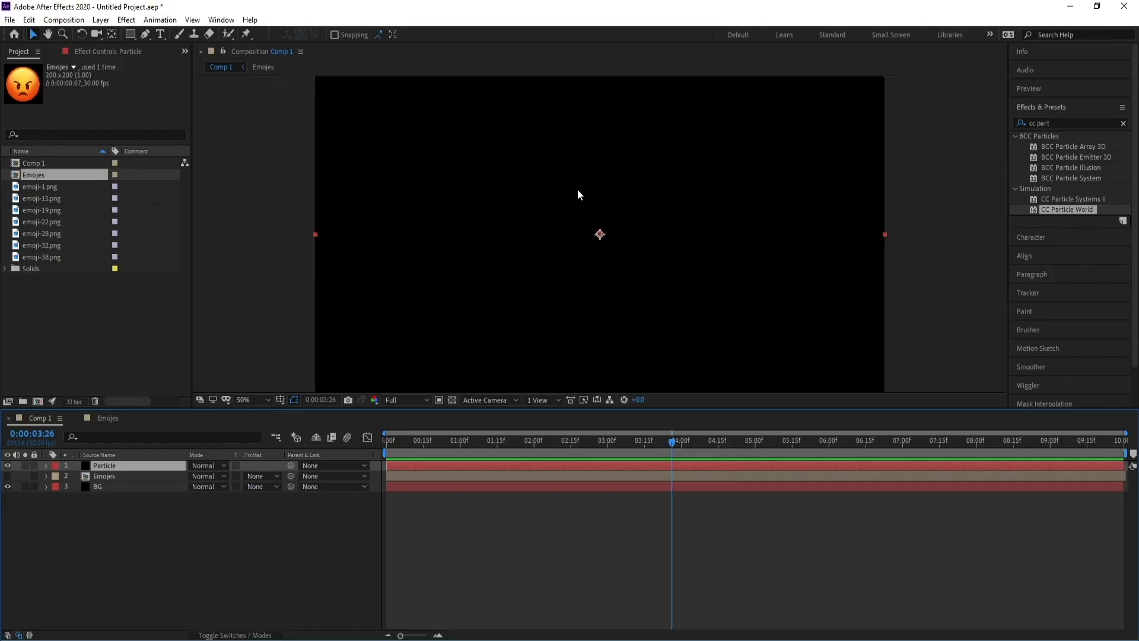
Apply CC Particle World to the Particle layer and scrub the timeline to preview it.
click(1061, 122)
double_click(1068, 209)
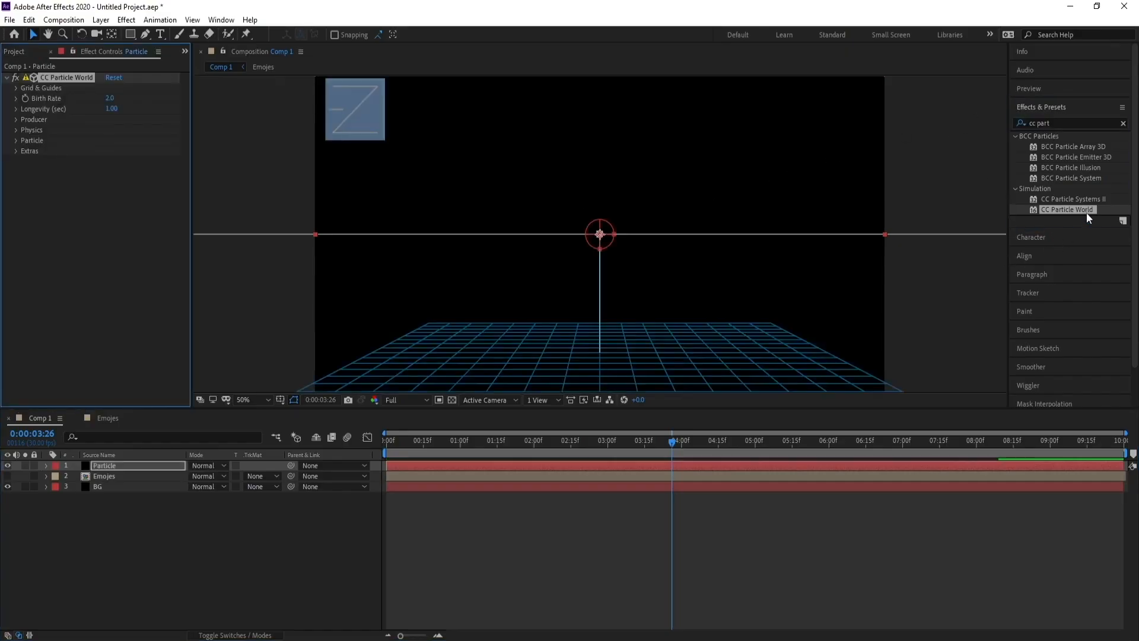
drag(672, 444, 525, 450)
click(118, 466)
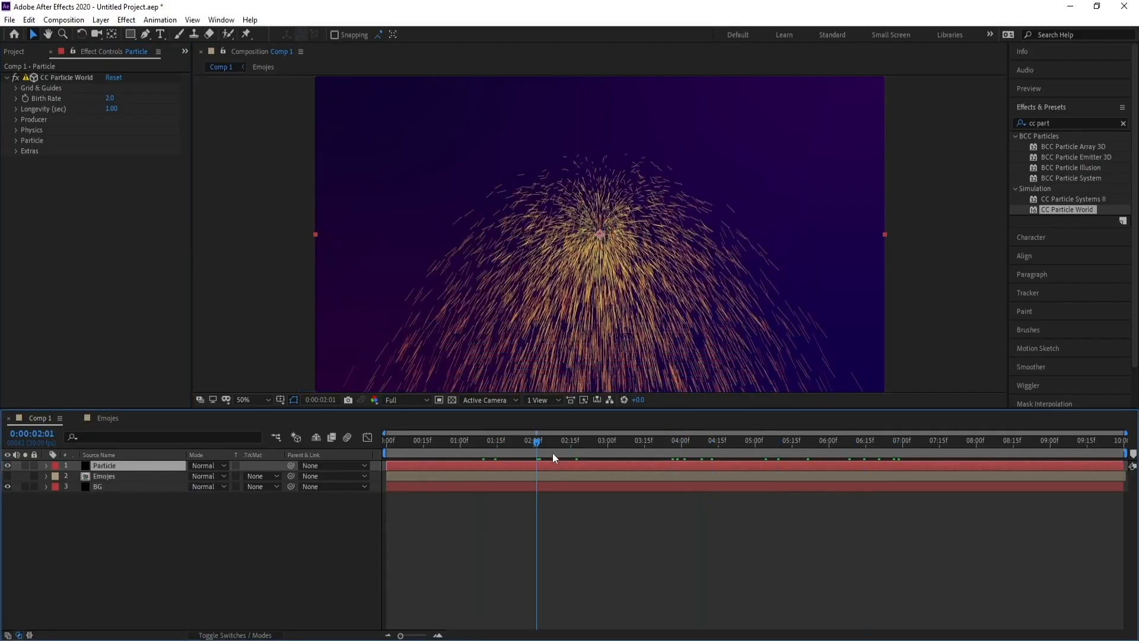
drag(553, 454, 656, 457)
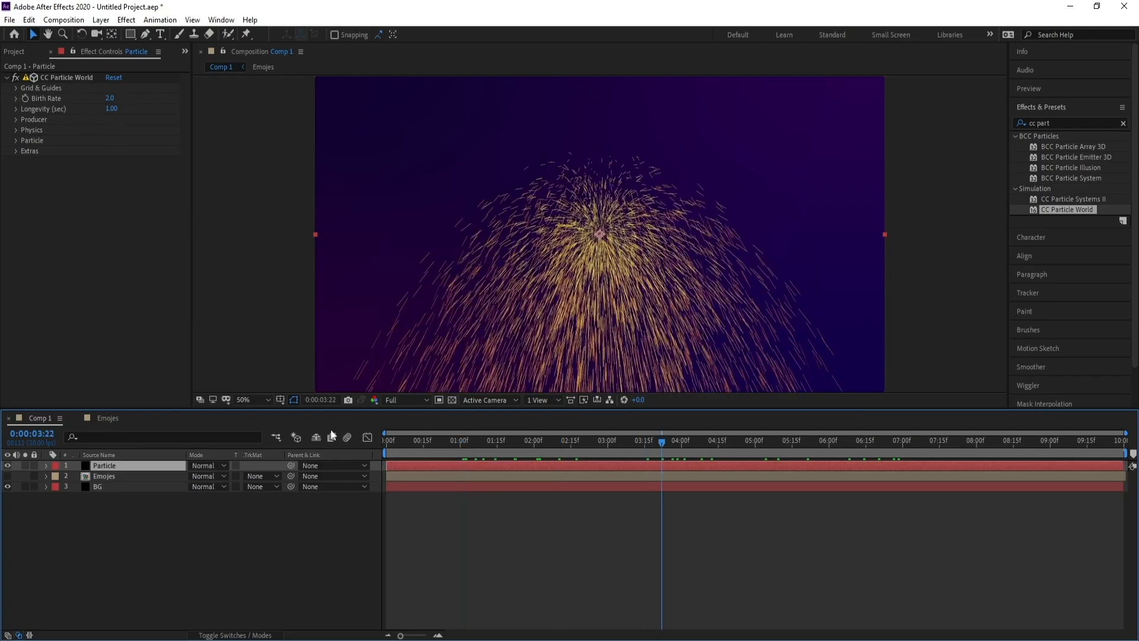
Set CC Particle World's Birth Rate to 0.1 and Longevity to 25 seconds.
click(37, 102)
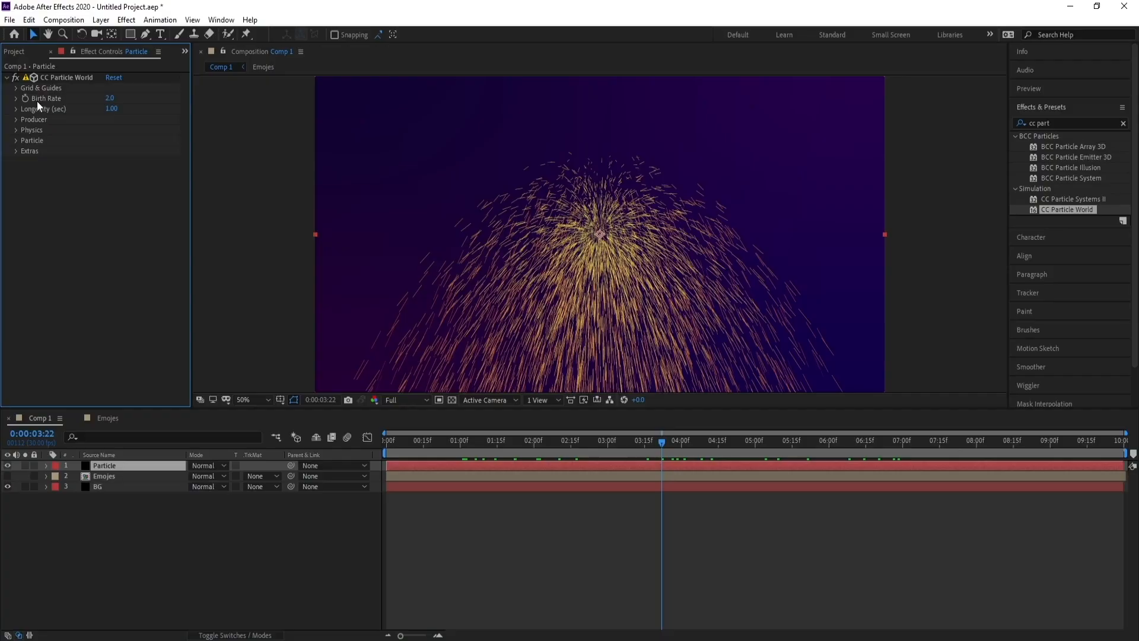
click(117, 98)
text(0.1)
key(Return)
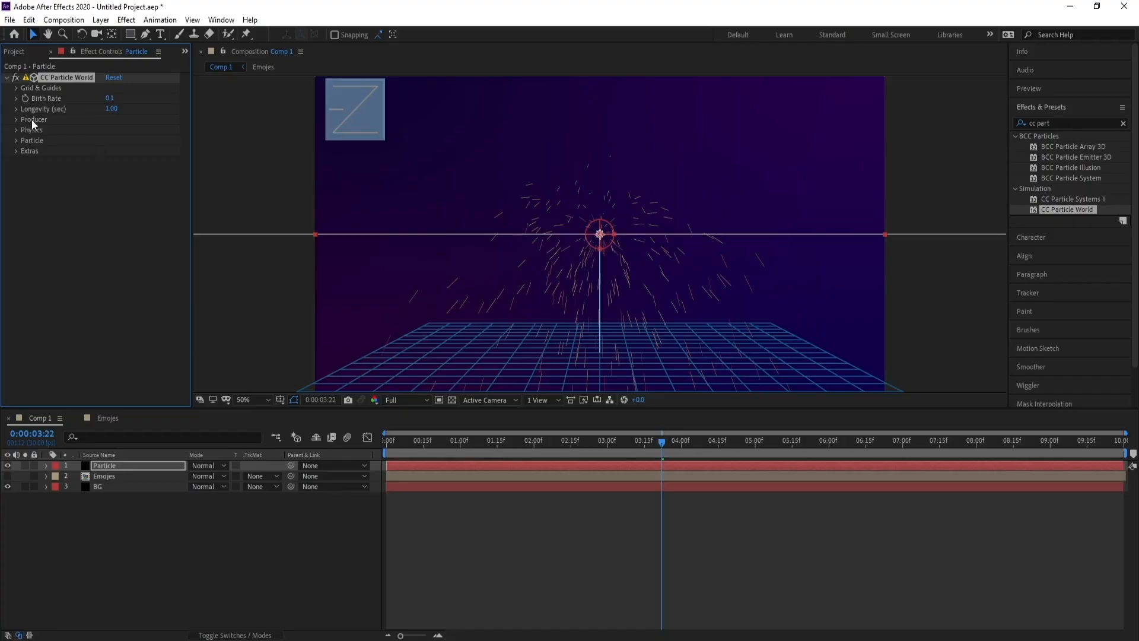
click(110, 109)
text(25)
key(Return)
Redraw the particle Opacity Map as a flat line at full opacity.
key(space)
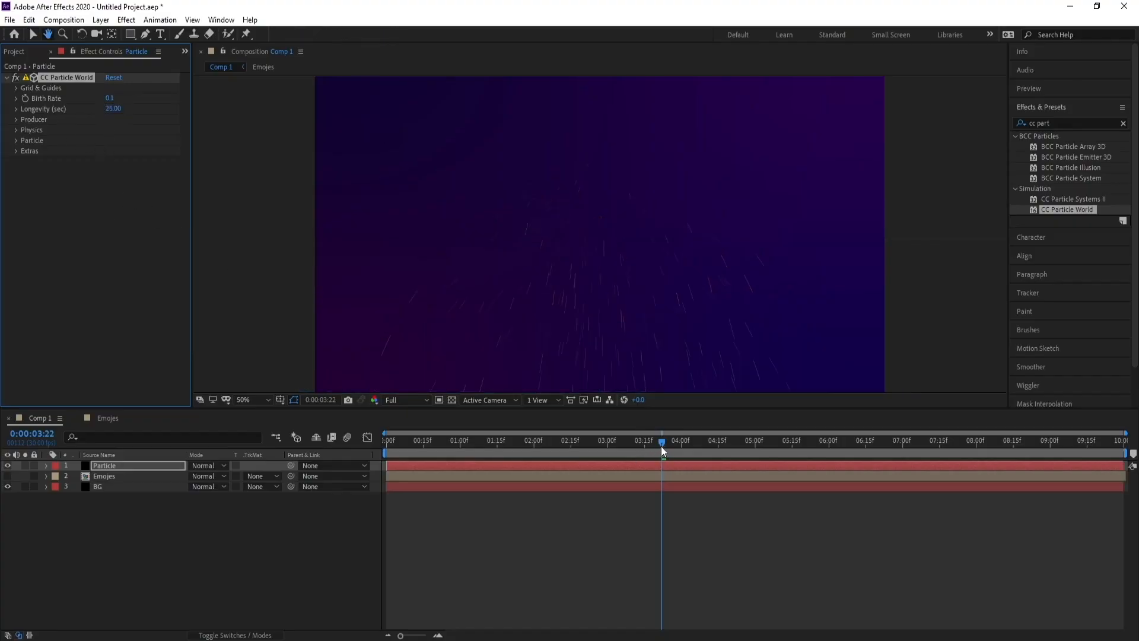
drag(680, 443, 615, 445)
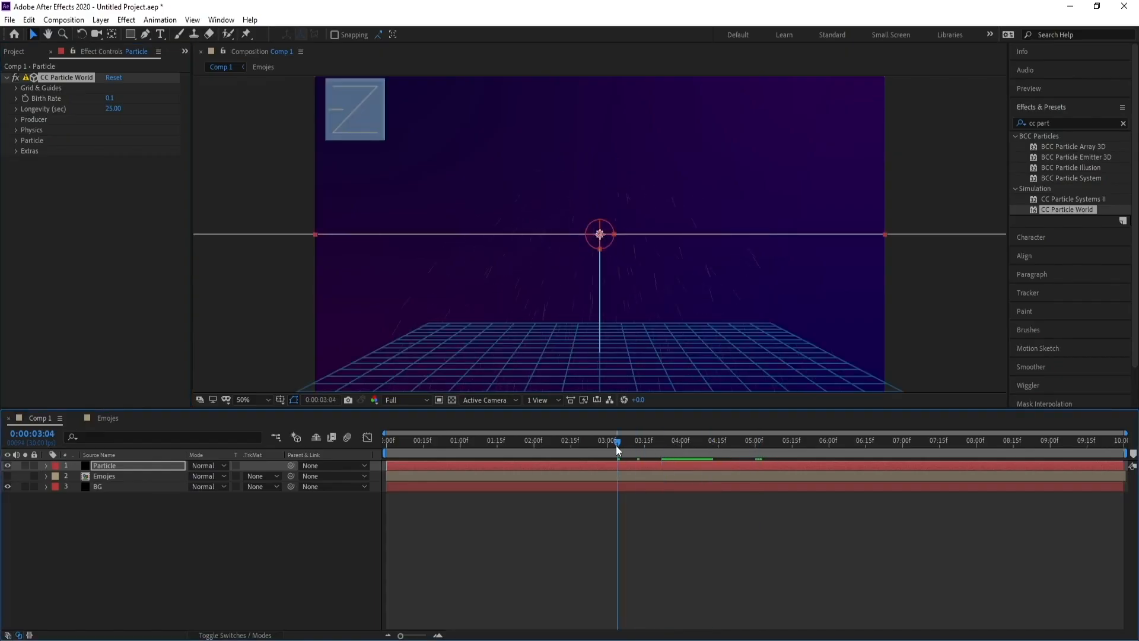
click(15, 144)
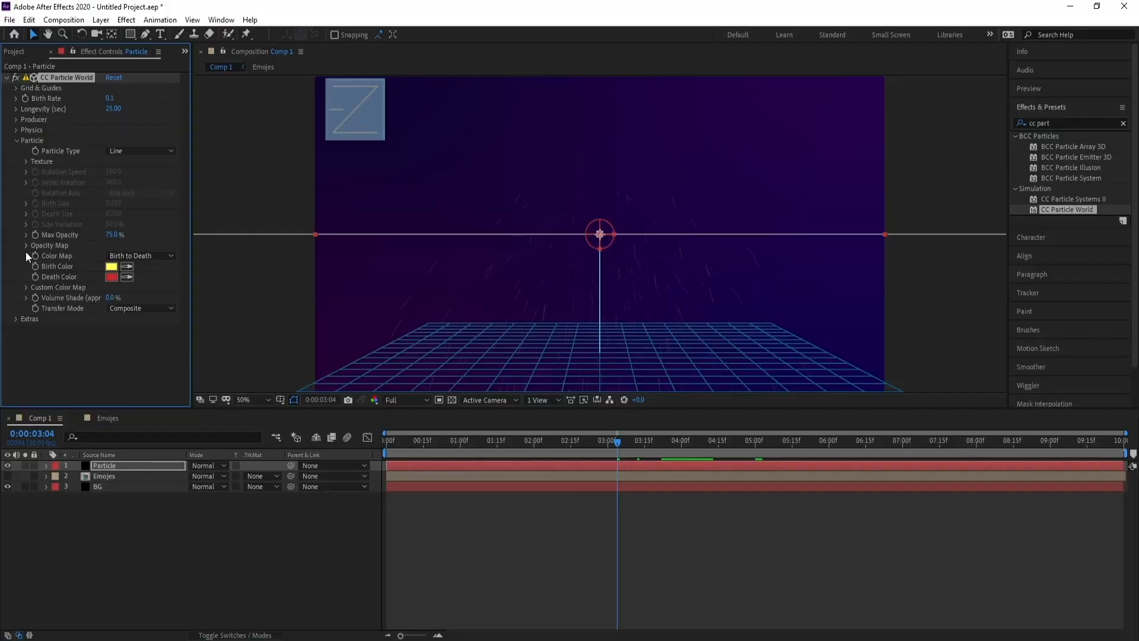
click(27, 245)
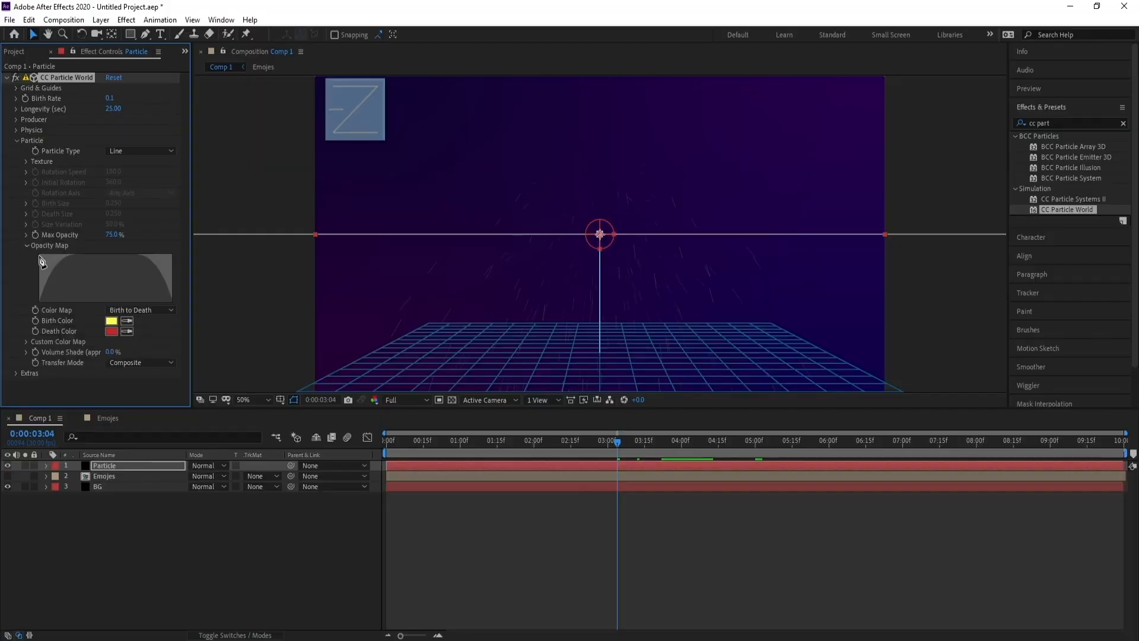
drag(41, 261, 183, 256)
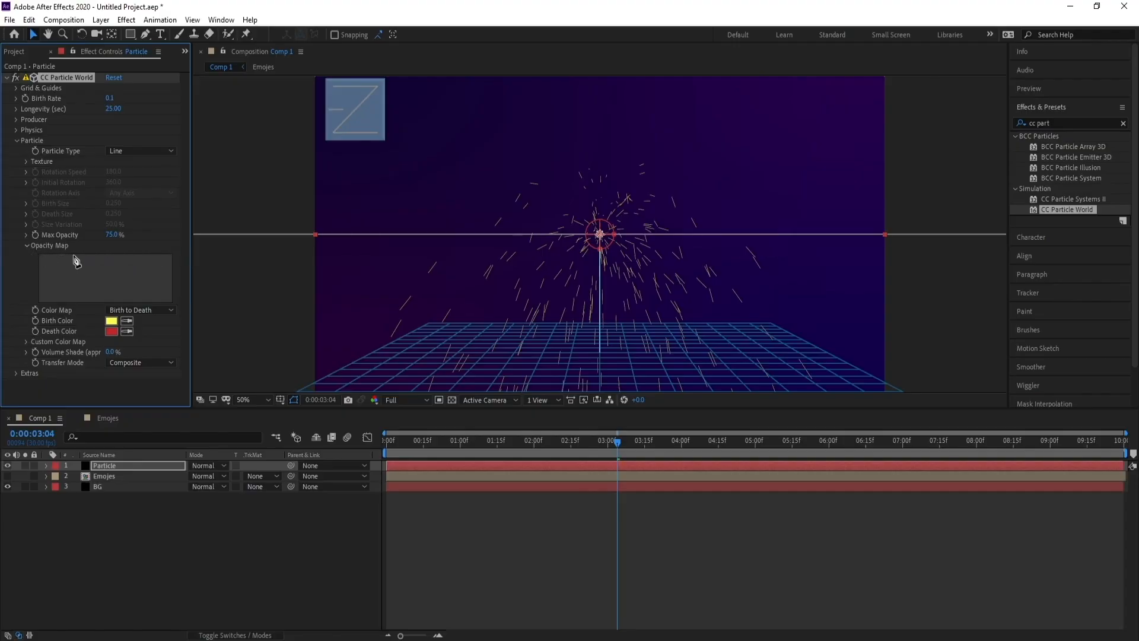
Set the Producer's Radius X to about 1.185.
key(space)
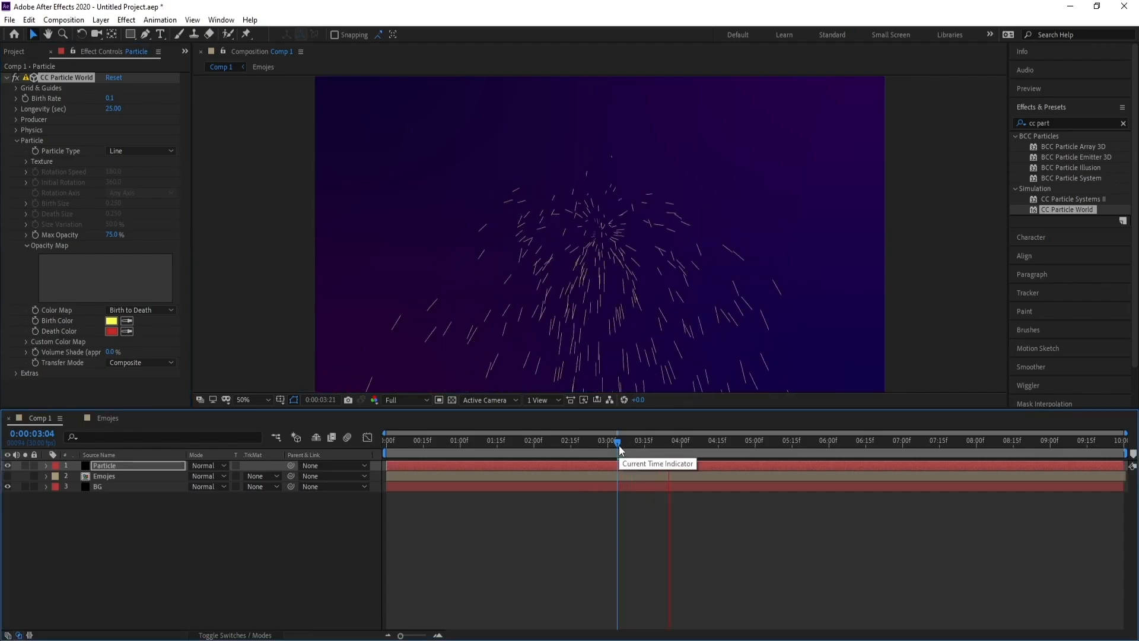
key(space)
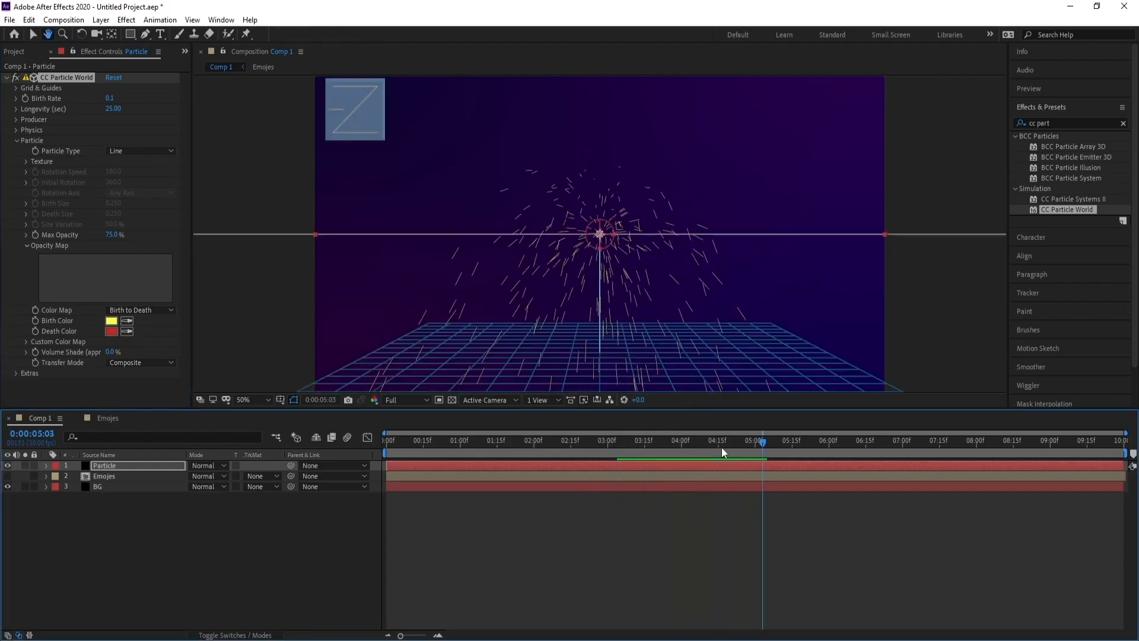
click(16, 120)
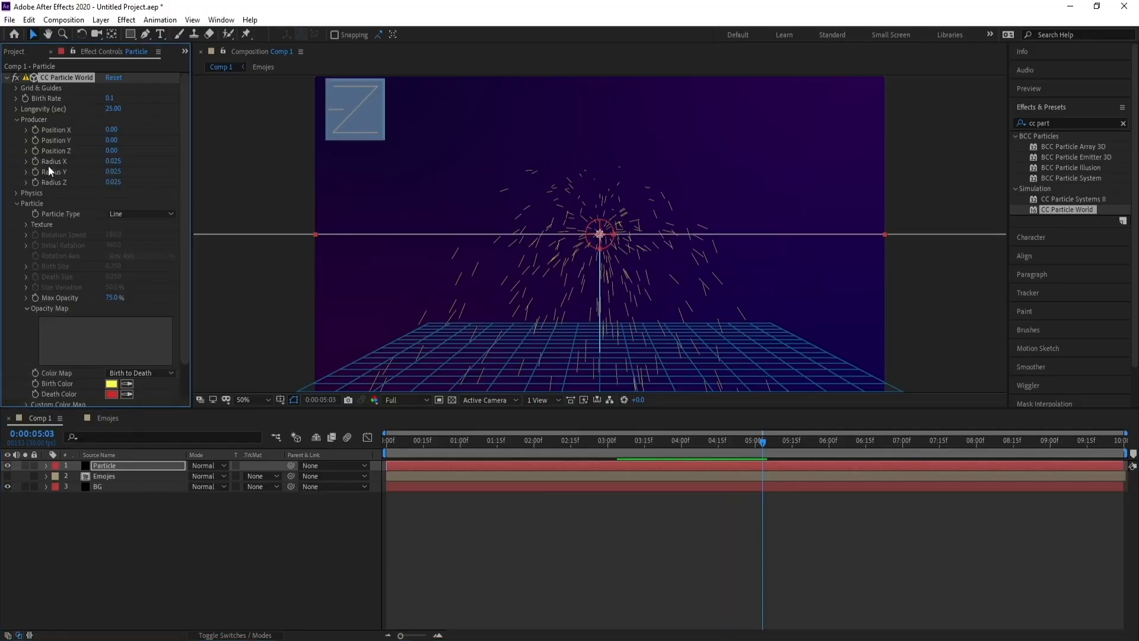
click(112, 161)
text(0.1)
key(Return)
drag(118, 161, 193, 172)
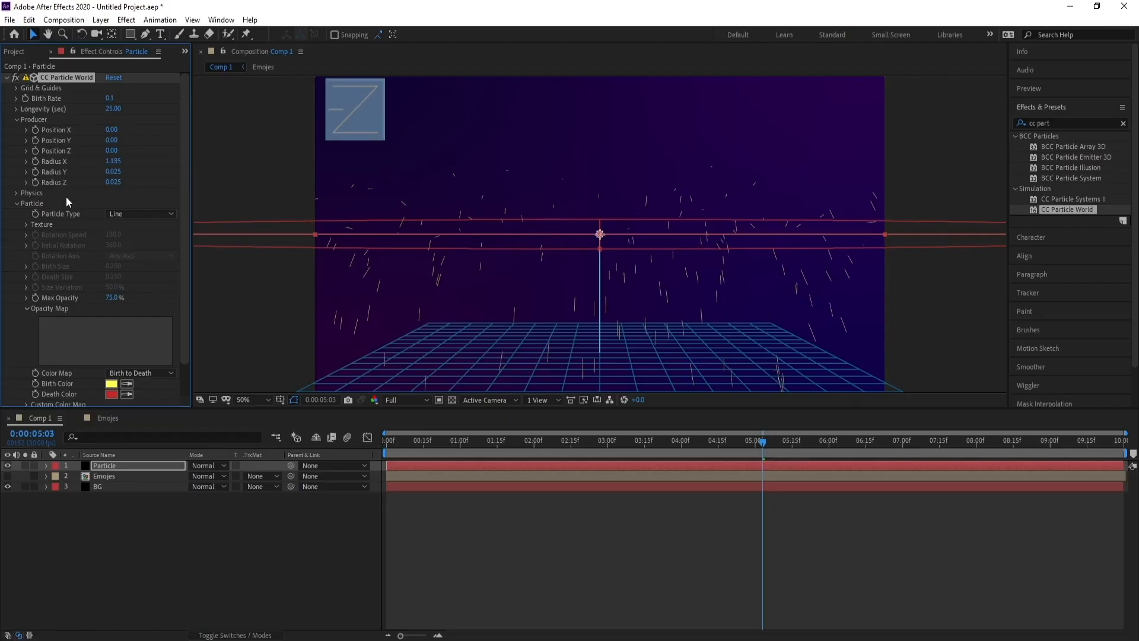
Set the Producer's Radius Y and Radius Z to 0.
click(117, 172)
text(0)
click(116, 182)
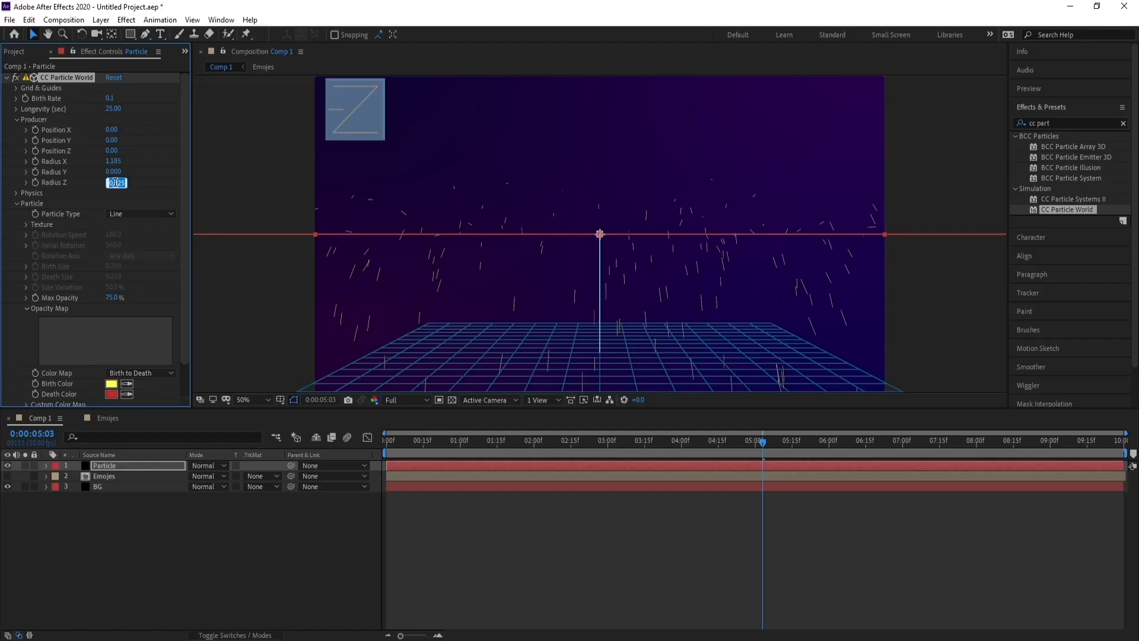
text(0)
key(Return)
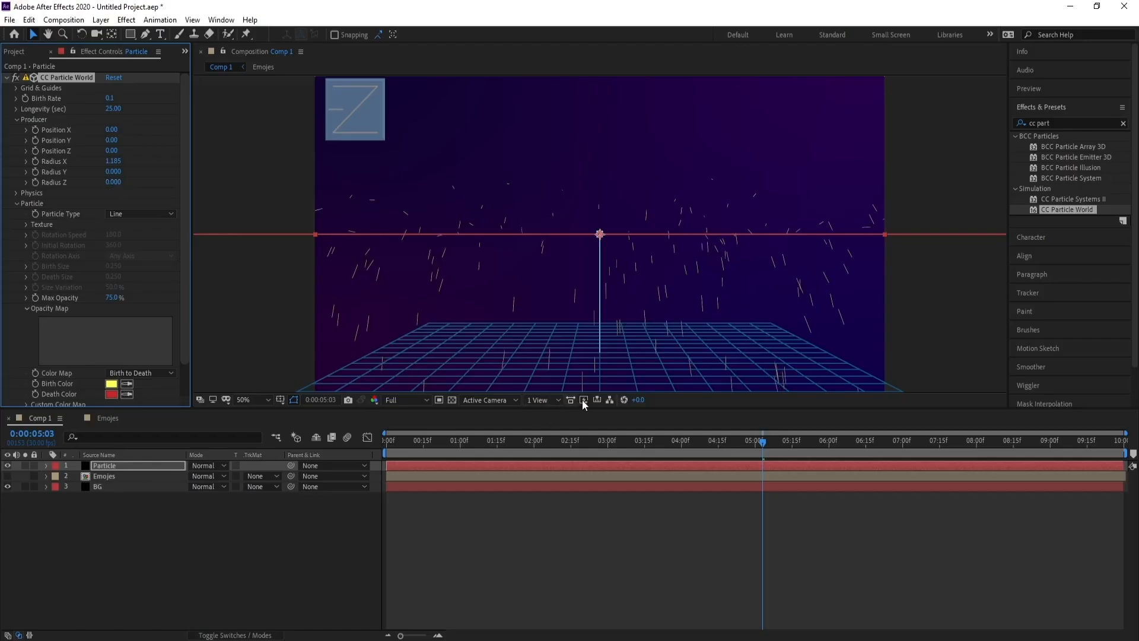
Play back the composition to preview the particles.
key(space)
click(768, 441)
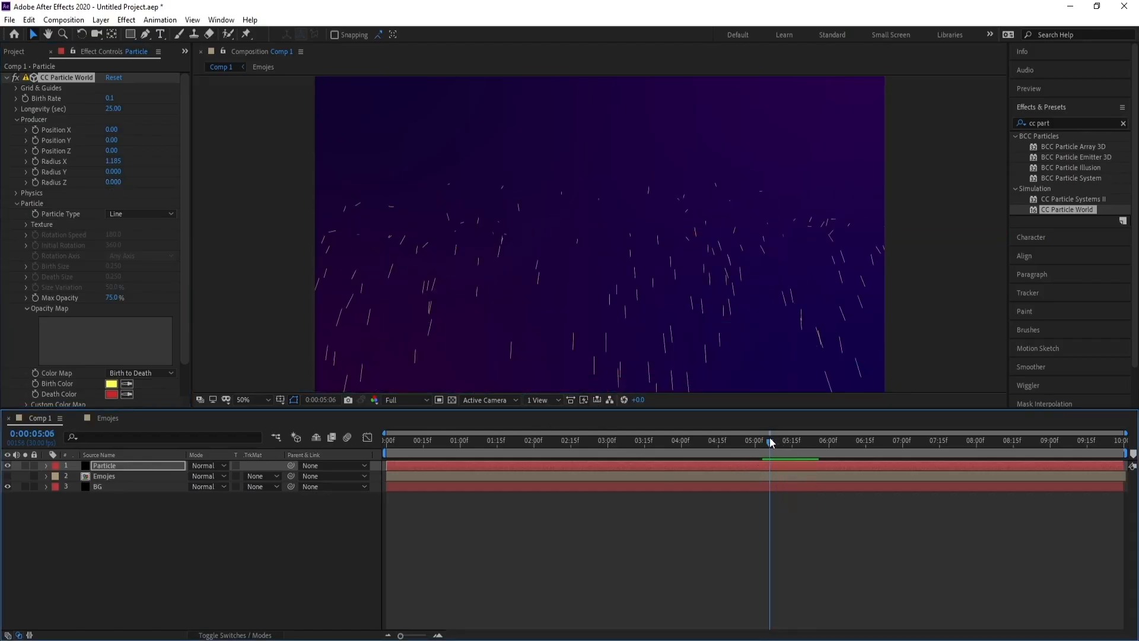
key(space)
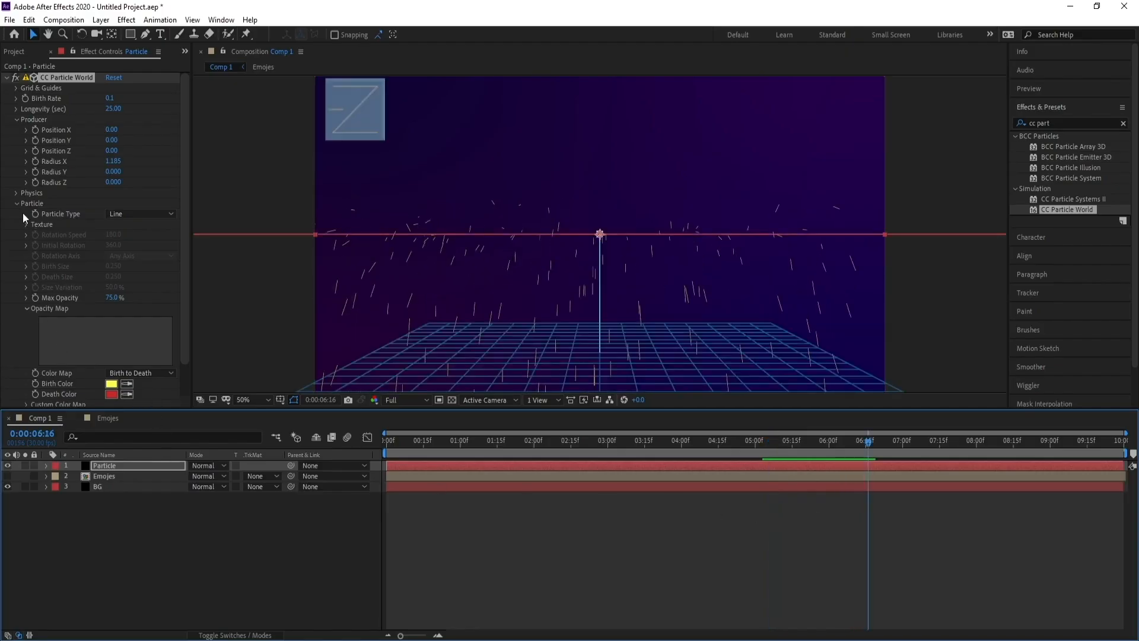
Set the CC Particle World Physics Animation to Cone Axis.
click(15, 192)
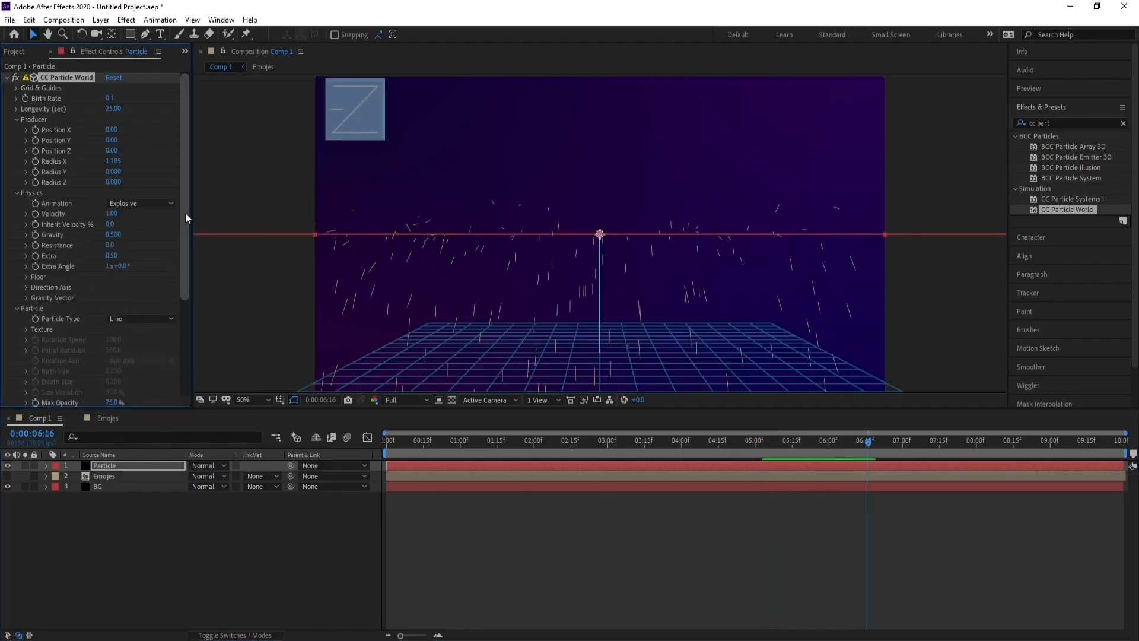
scroll(185, 218, down, 1)
click(146, 194)
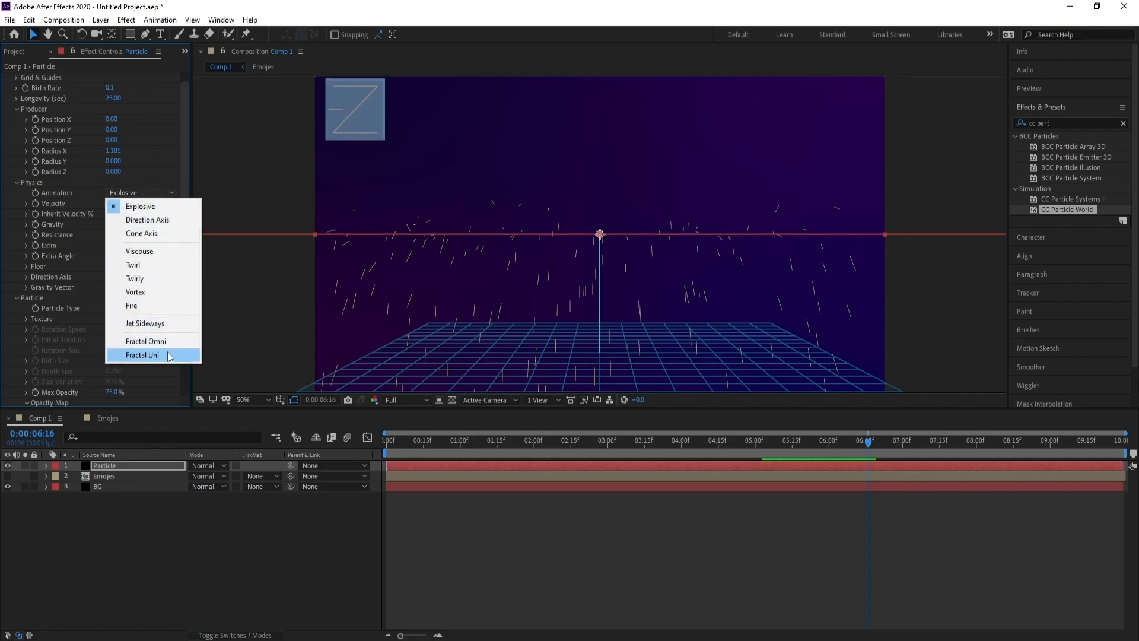
click(168, 236)
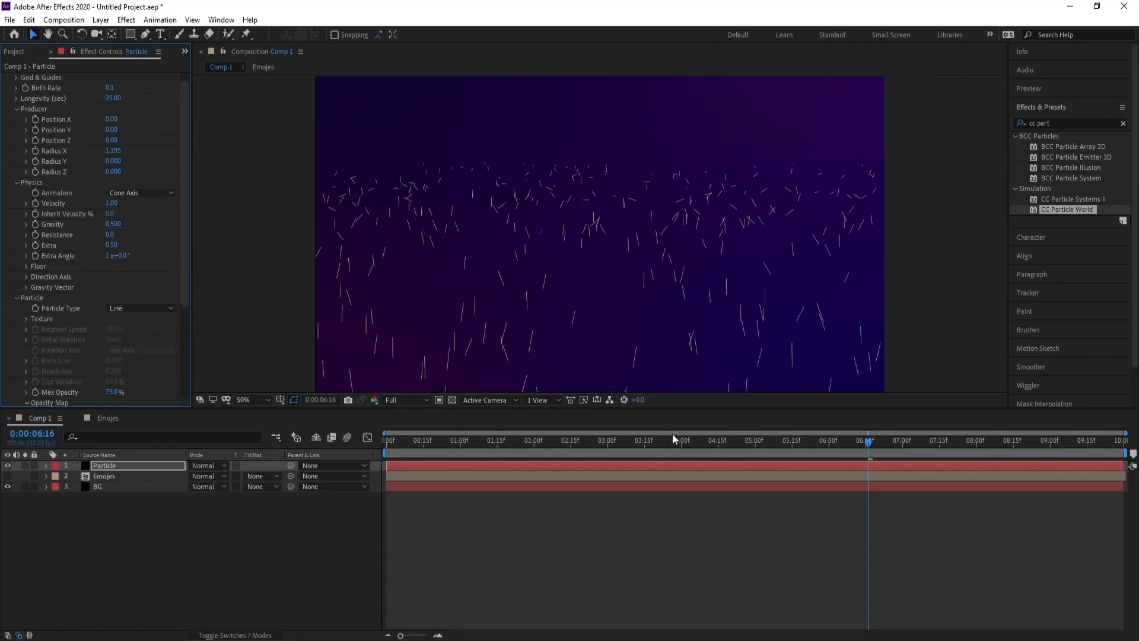
Set the particle Velocity to 0.15 and Gravity to 0.
click(645, 440)
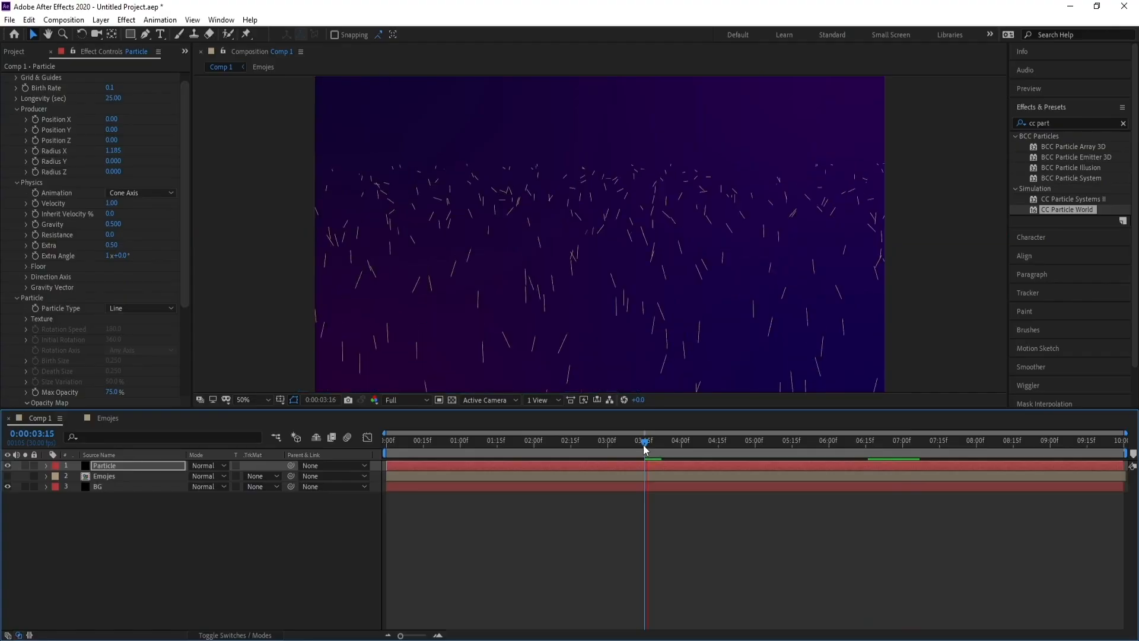
drag(645, 445, 684, 444)
click(114, 203)
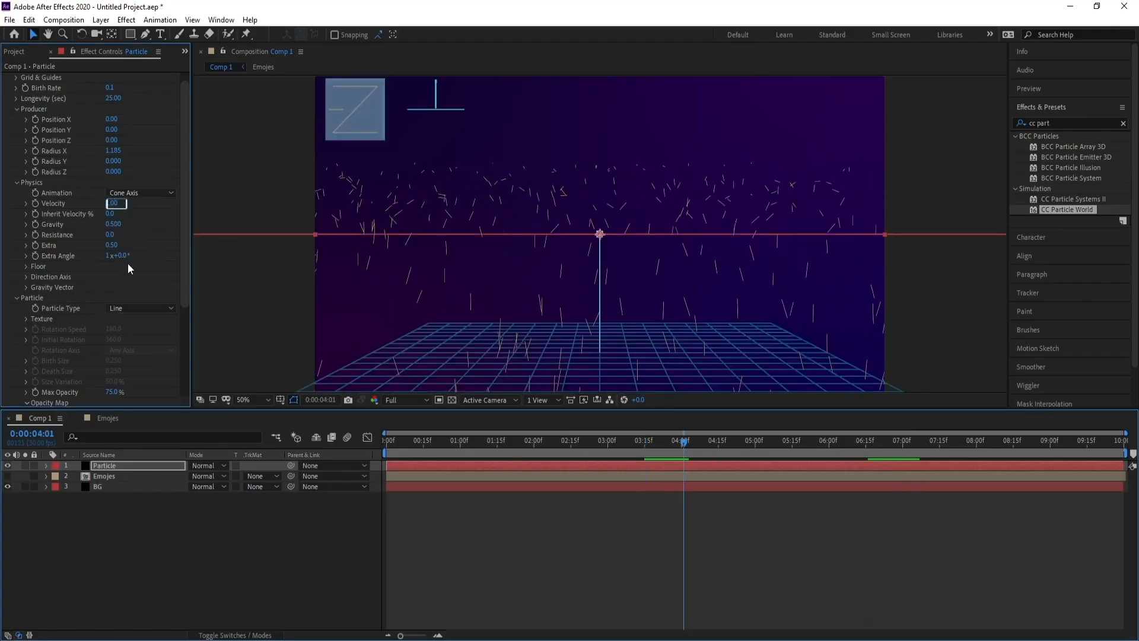
text(0.15)
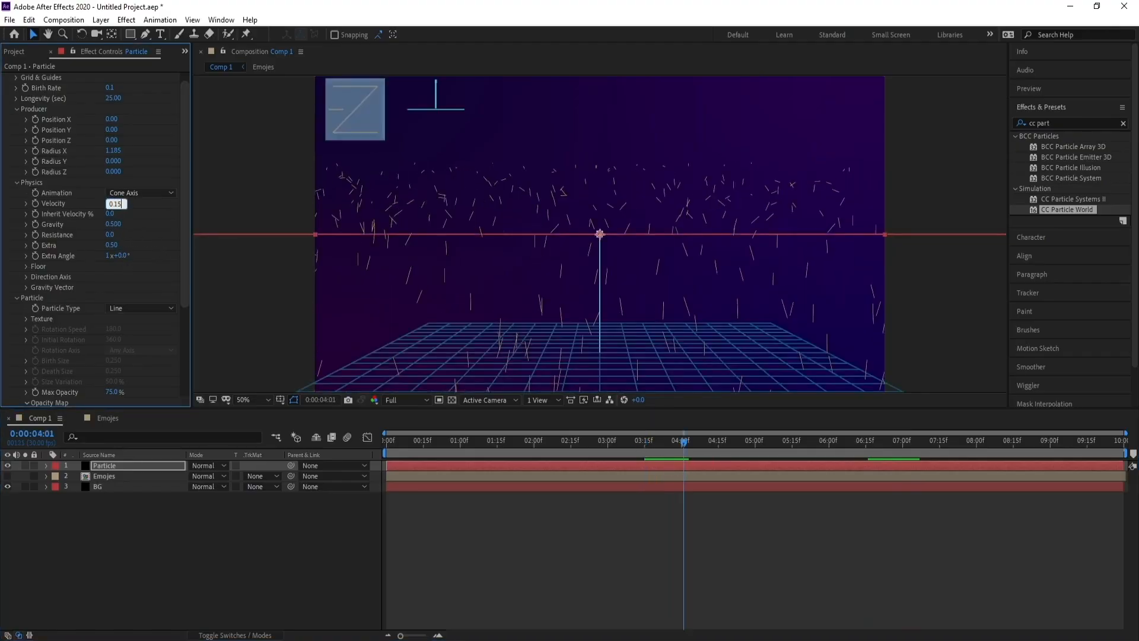
key(Return)
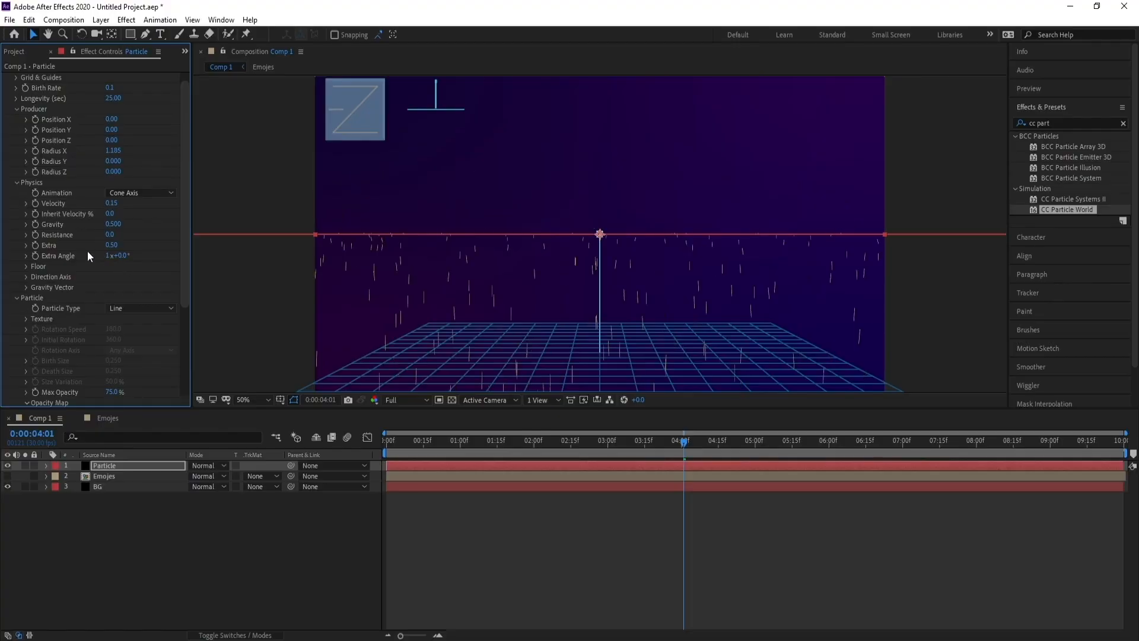
click(111, 224)
text(0)
key(Return)
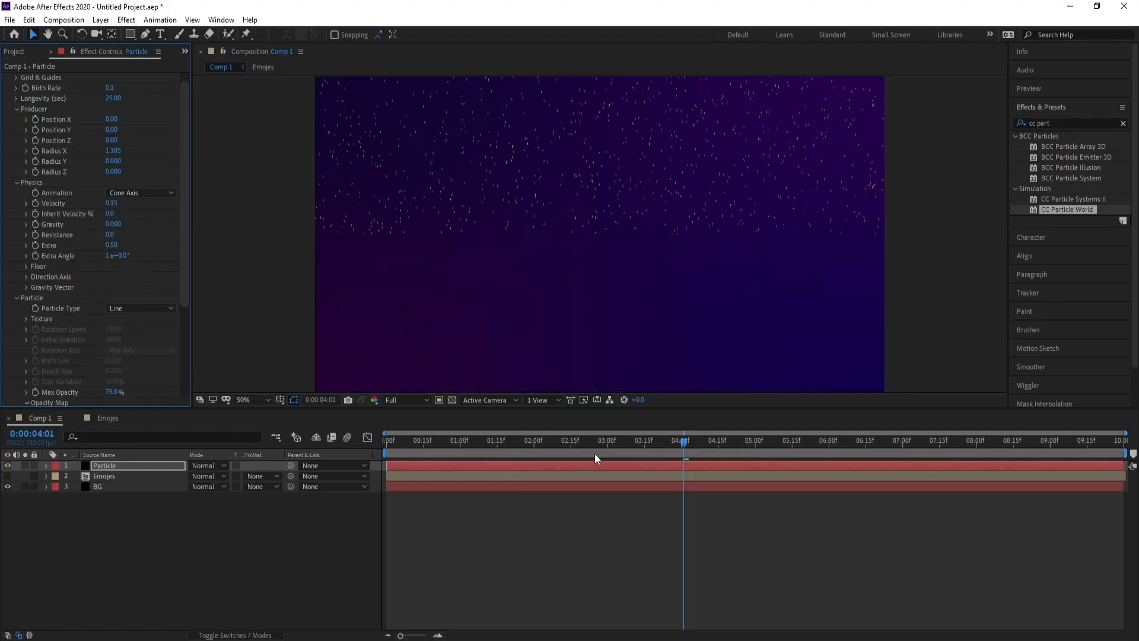
Move the particle producer down to the bottom edge of the frame, about Position Y 0.33.
key(space)
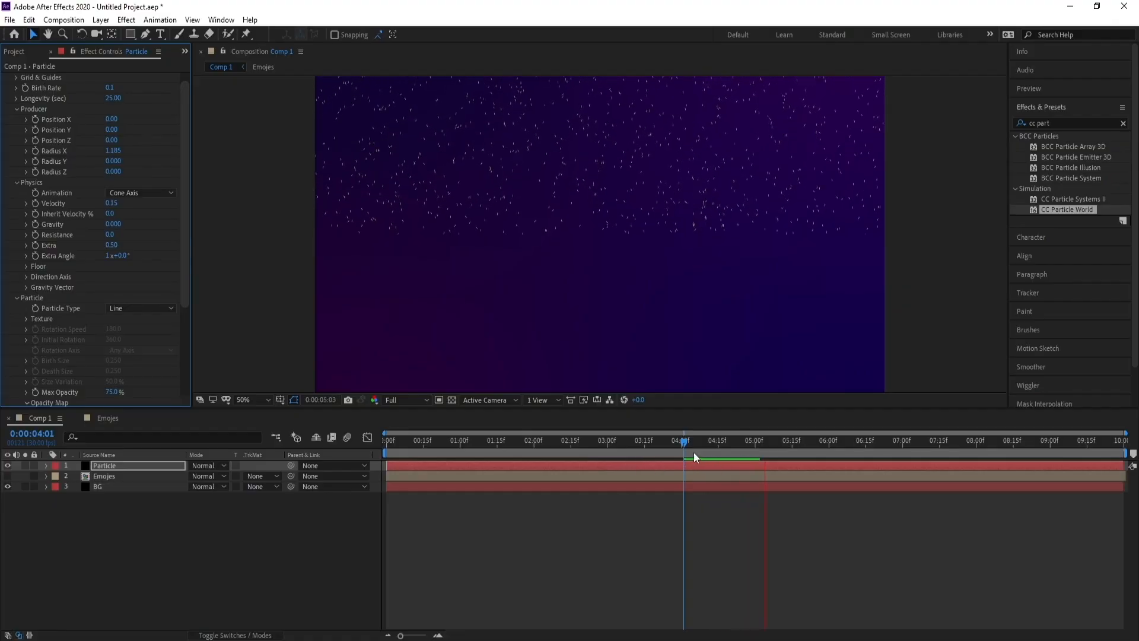
key(space)
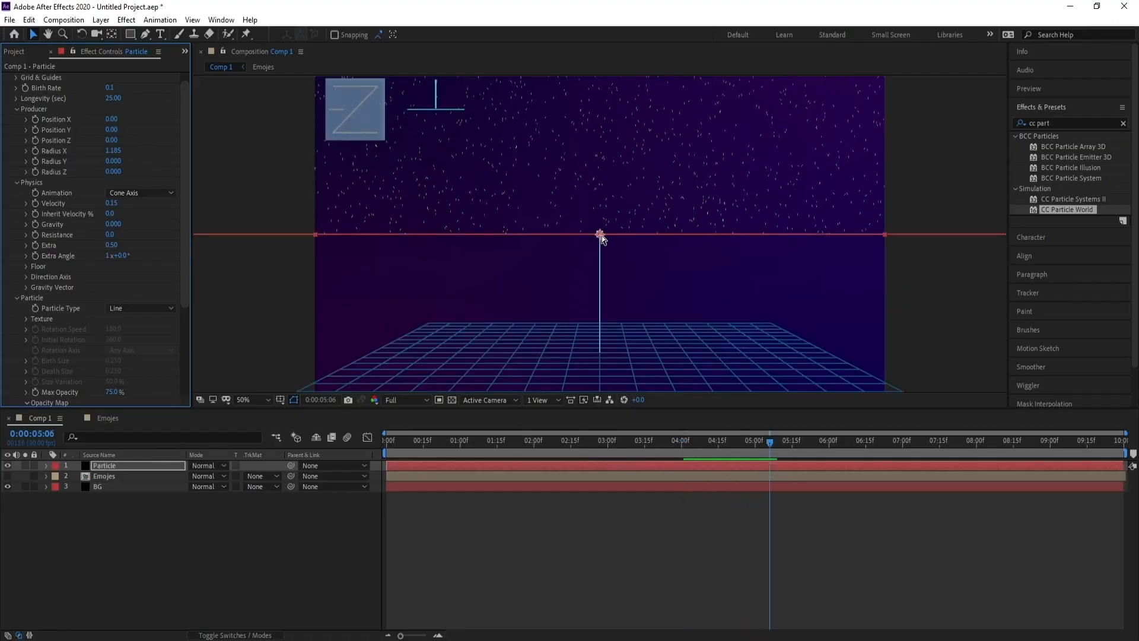
drag(599, 236, 600, 390)
key(space)
drag(618, 322, 629, 238)
drag(613, 306, 615, 348)
key(Home)
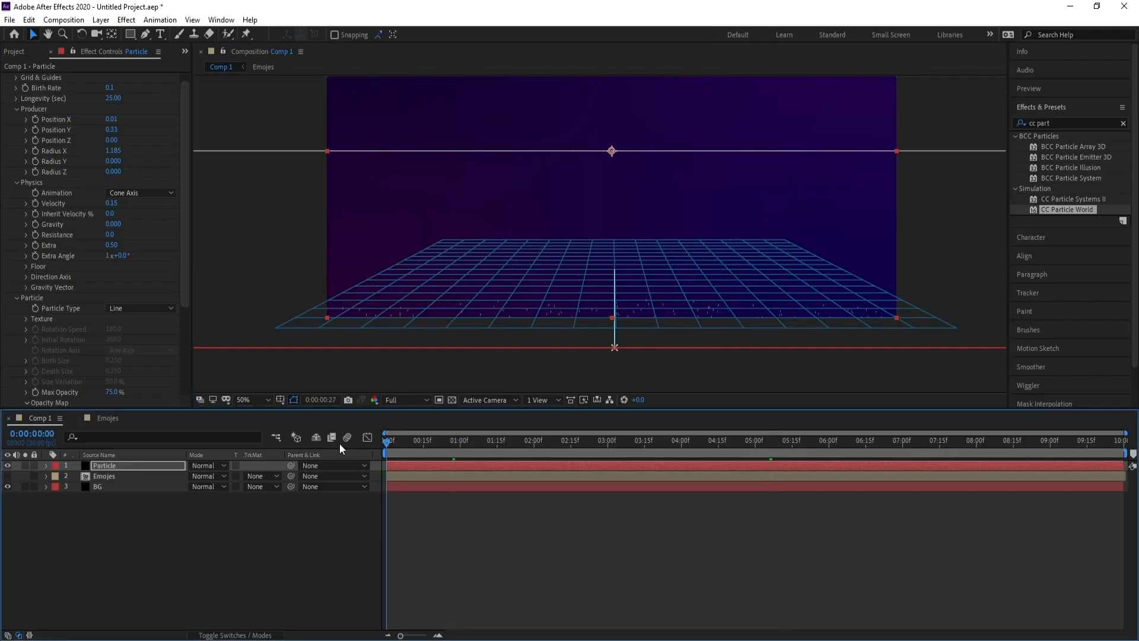
Play back and scrub the timeline to preview the particles rising from the bottom.
key(space)
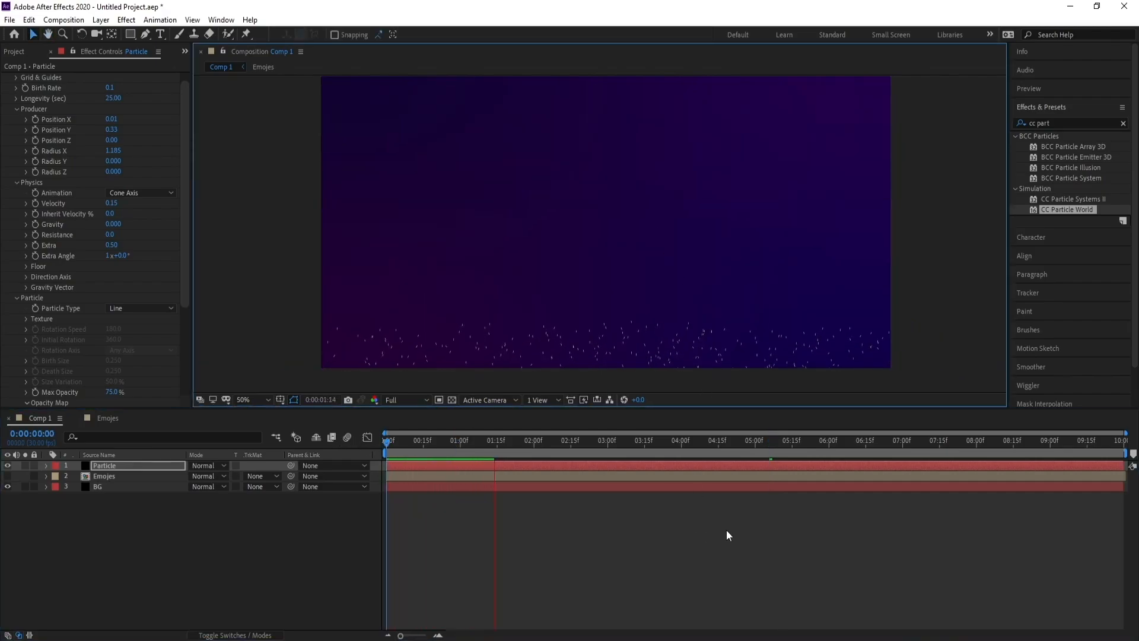
click(561, 454)
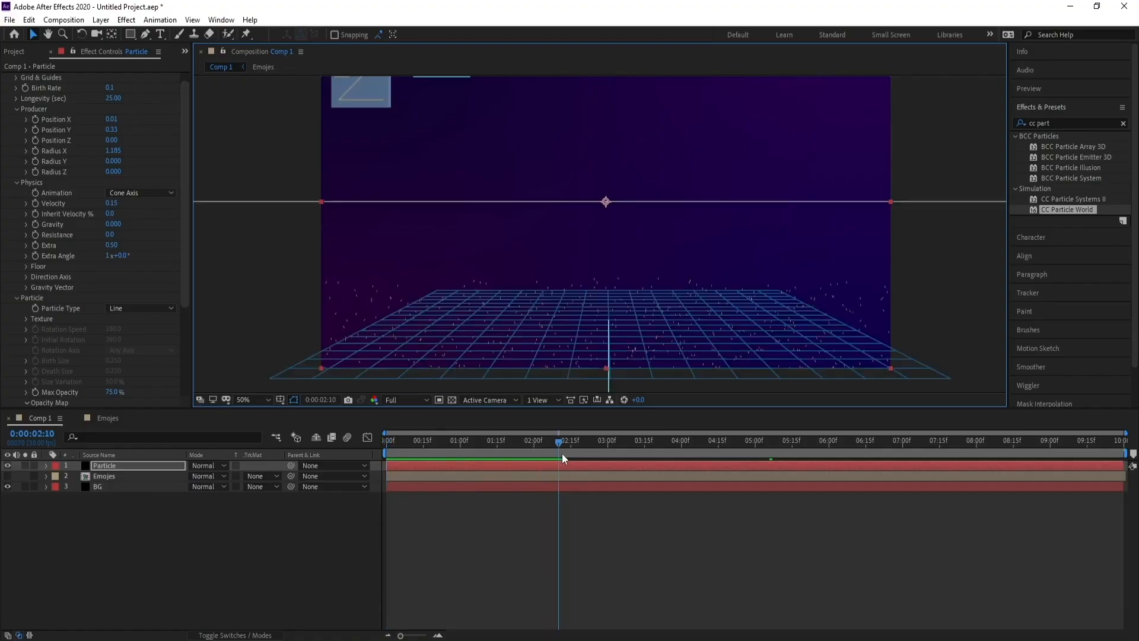
drag(561, 453, 807, 451)
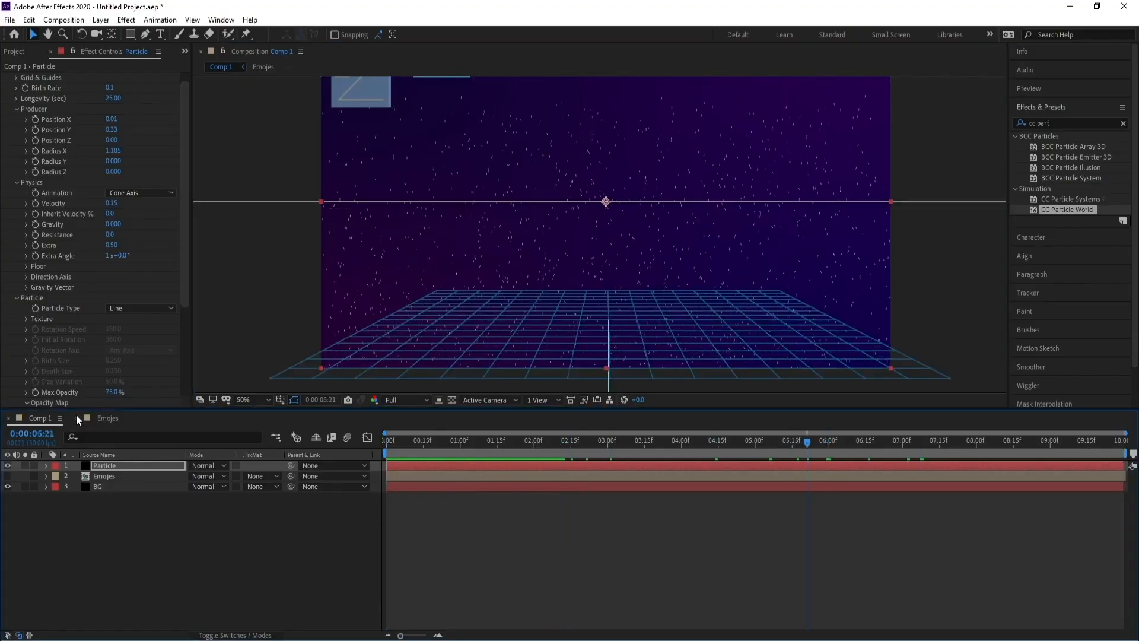
Set the Particle Type to Textured Square and choose the Emojis layer as the Texture Layer.
click(141, 309)
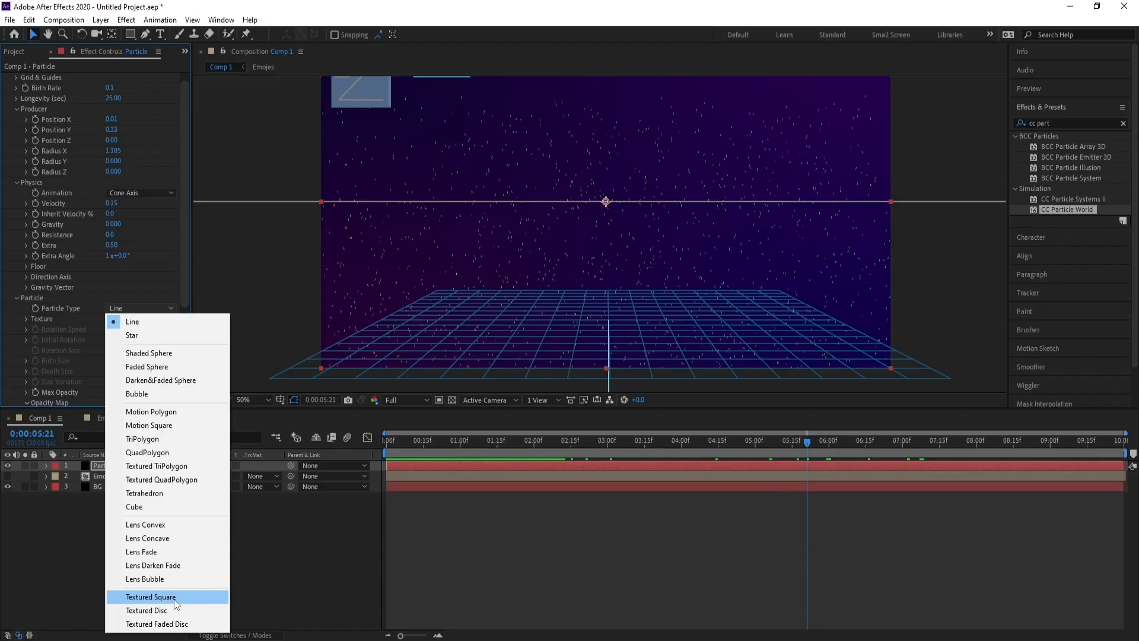
click(150, 597)
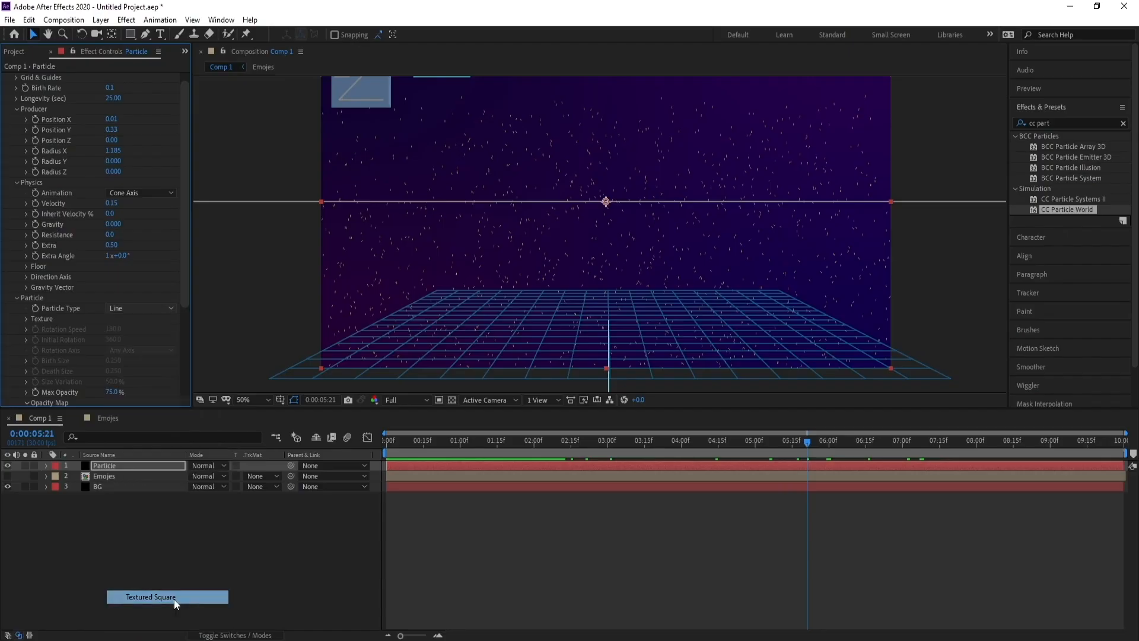
click(26, 319)
click(123, 330)
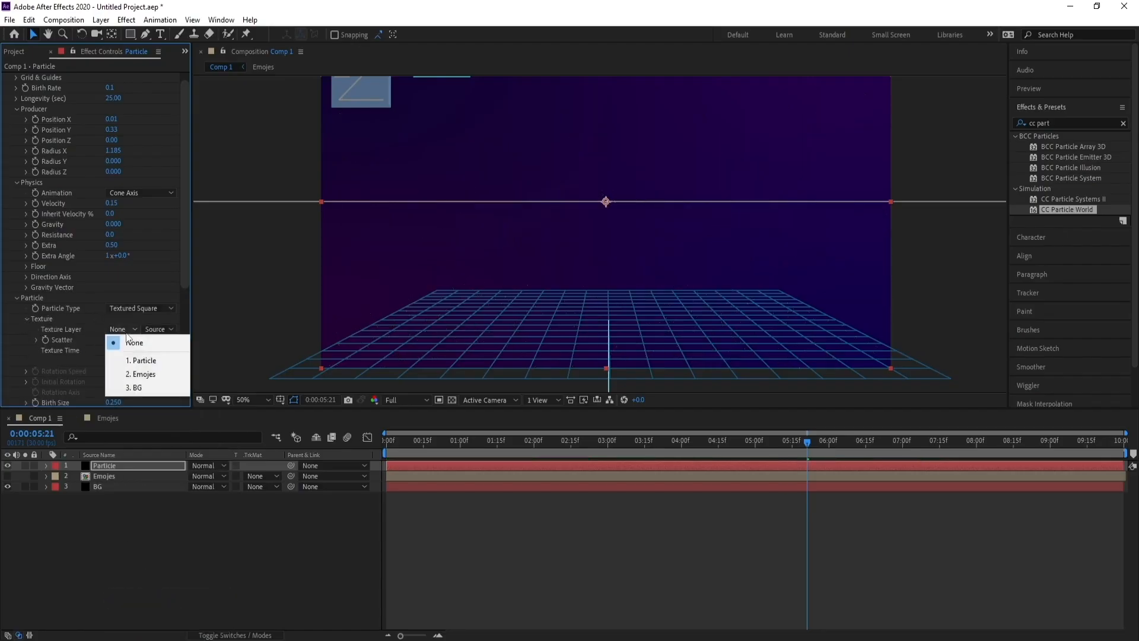
click(150, 375)
Set the particle Texture Time to Birth.
key(space)
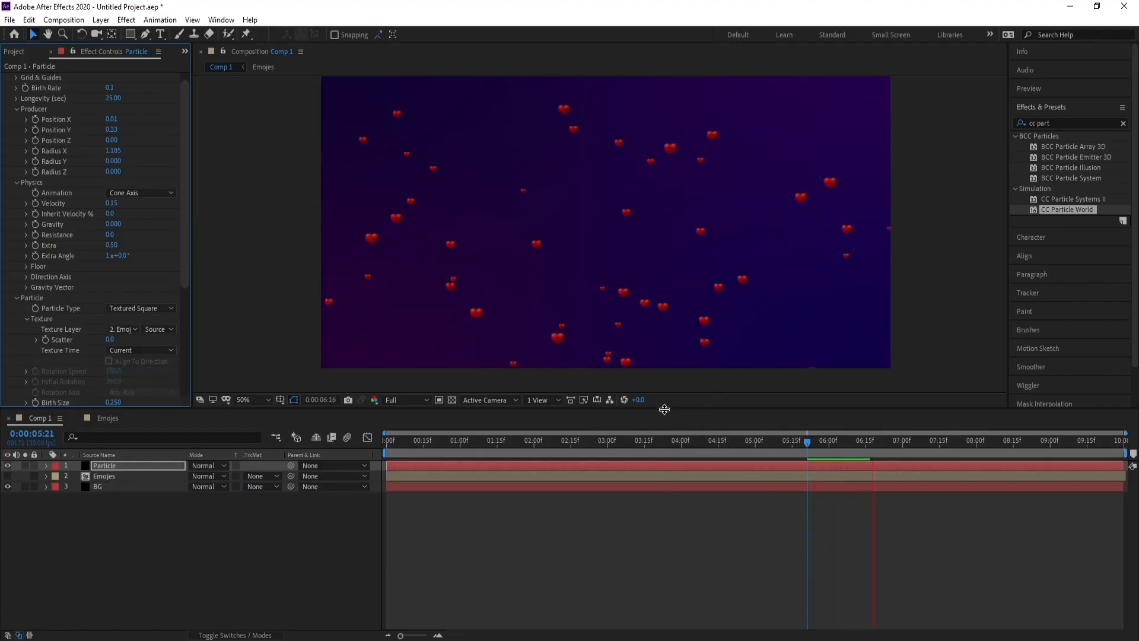
key(space)
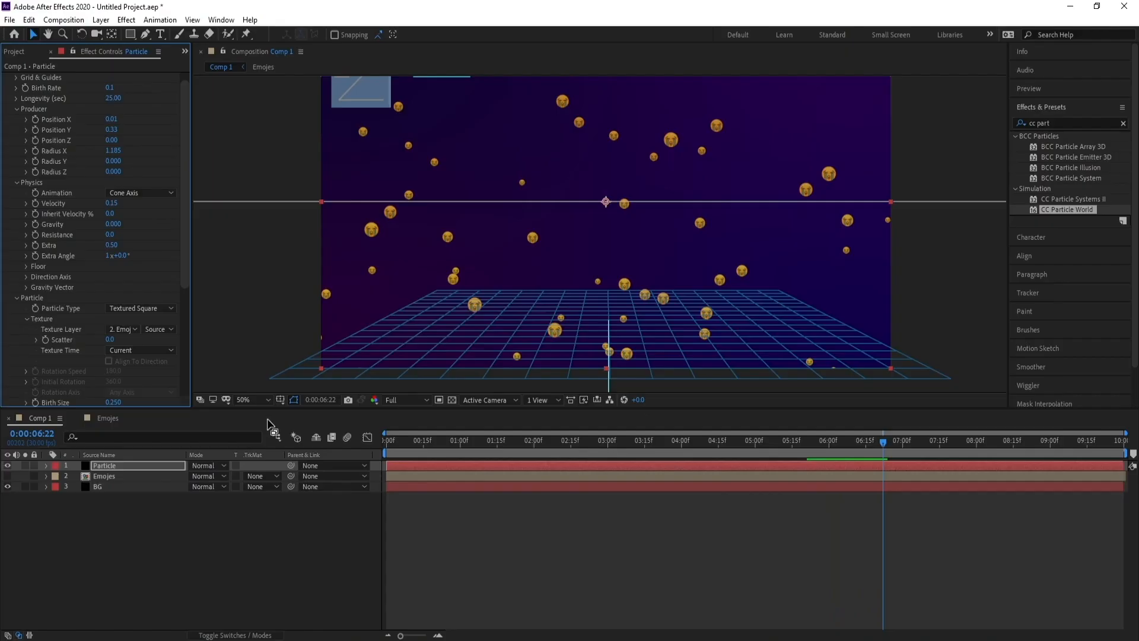
click(140, 352)
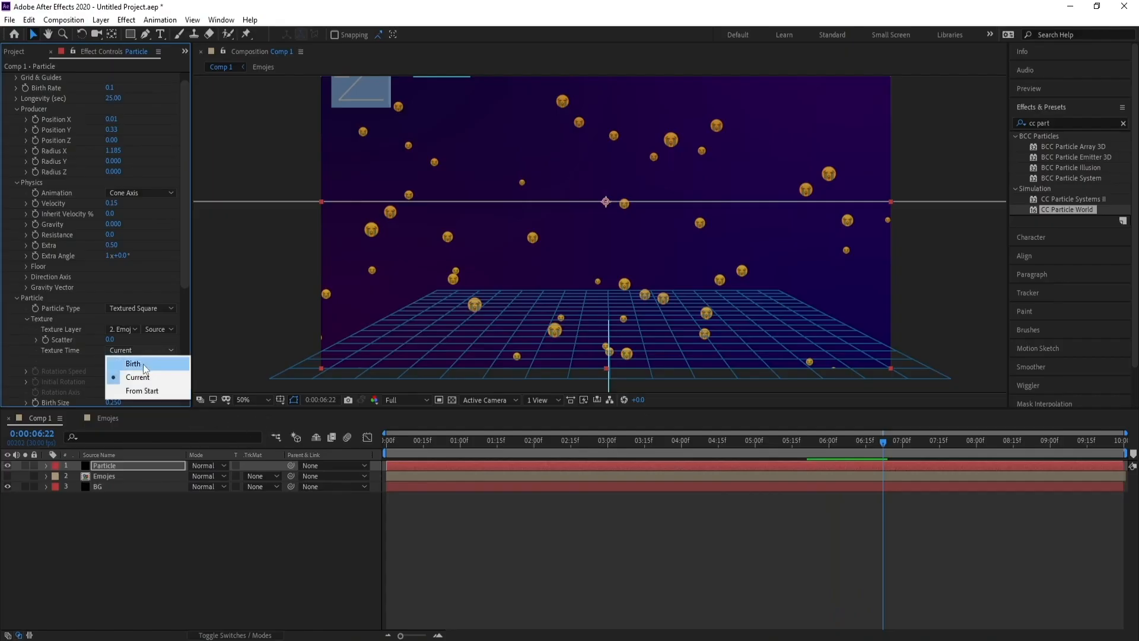
click(143, 364)
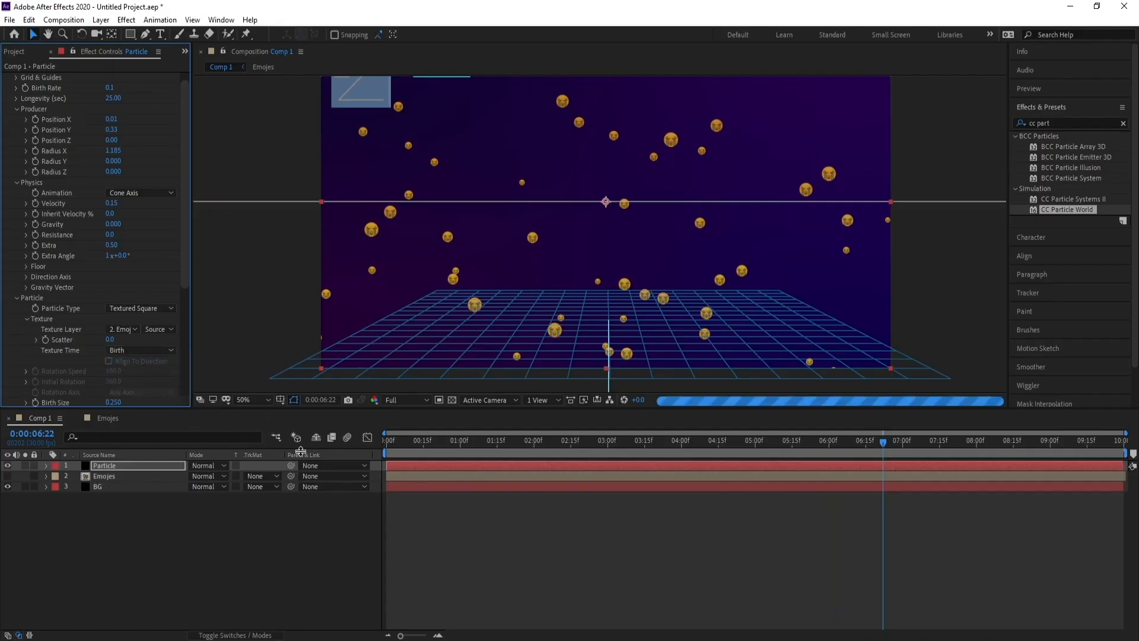
key(space)
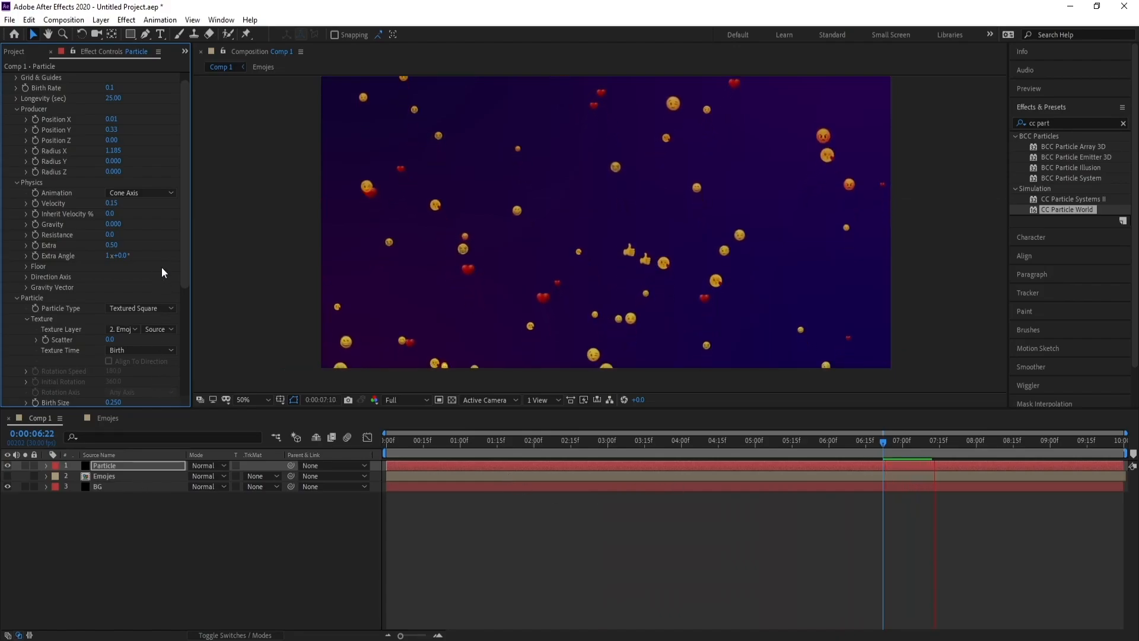
Set the particles' Birth Size and Death Size to 0.55.
drag(183, 250, 186, 300)
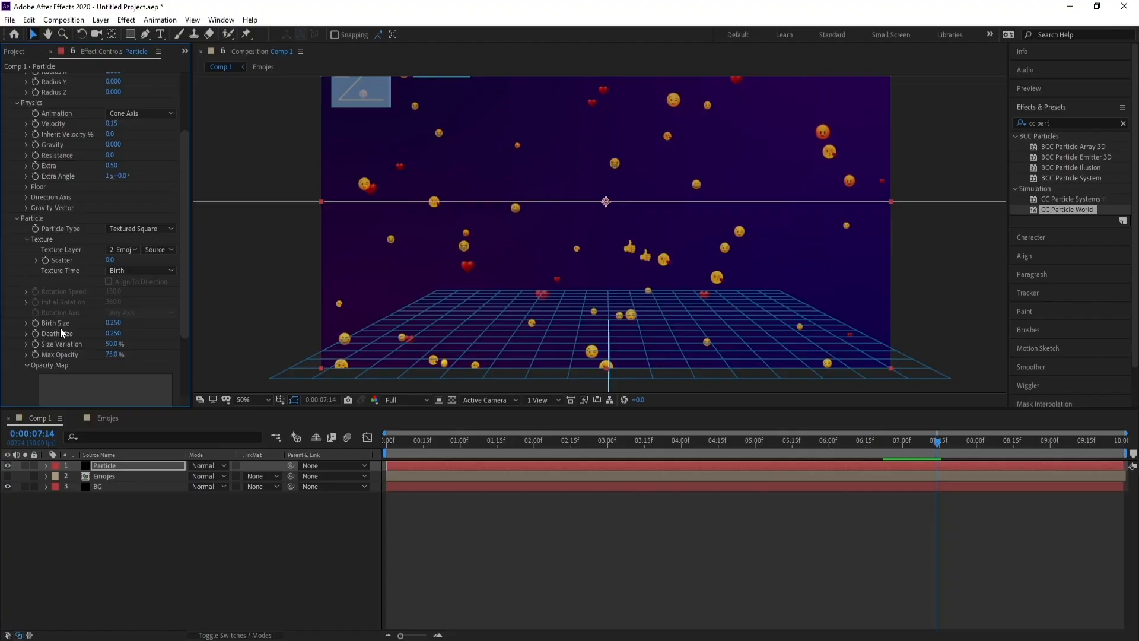
click(113, 324)
text(0.25)
text(5)
key(Return)
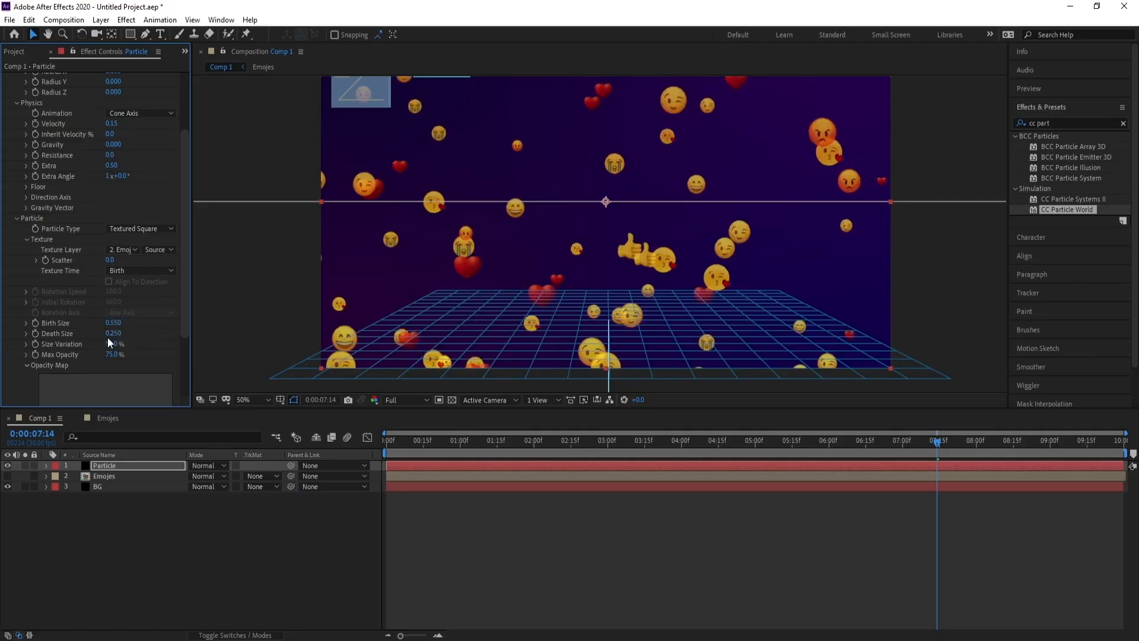
click(113, 333)
text(55)
key(Return)
Play back the composition from different points to preview the emoji particles.
click(505, 442)
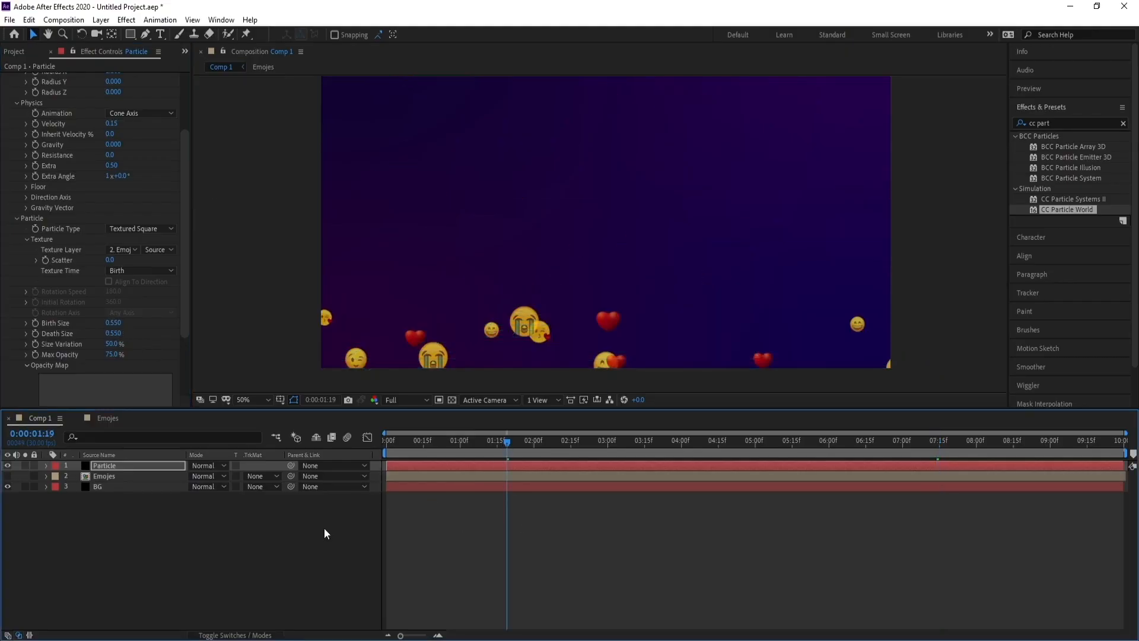
key(space)
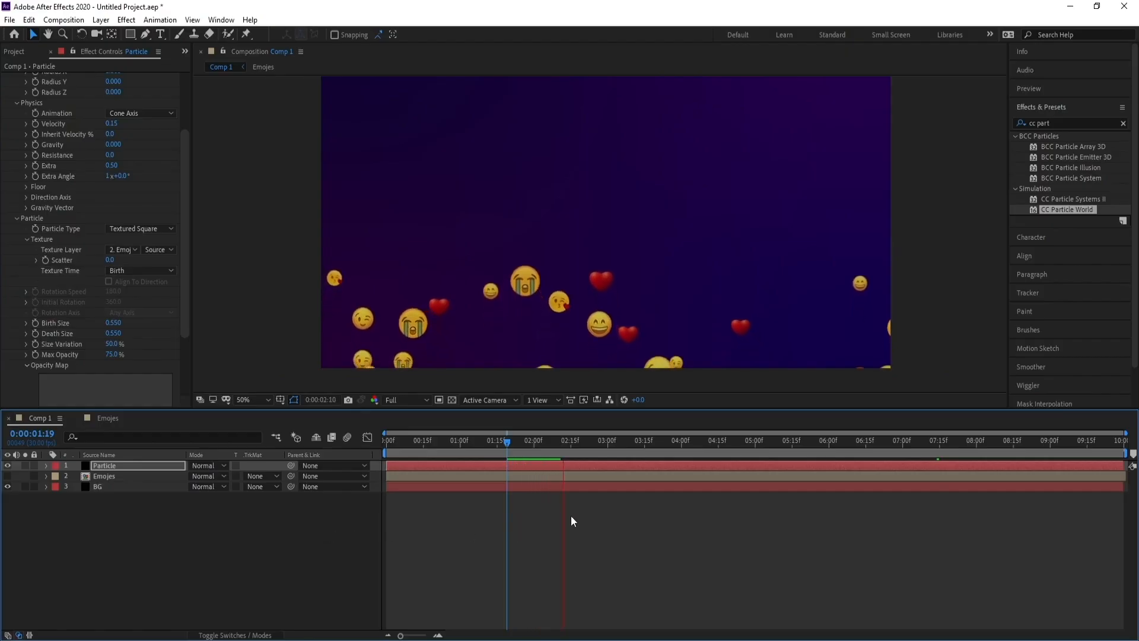
click(653, 442)
key(space)
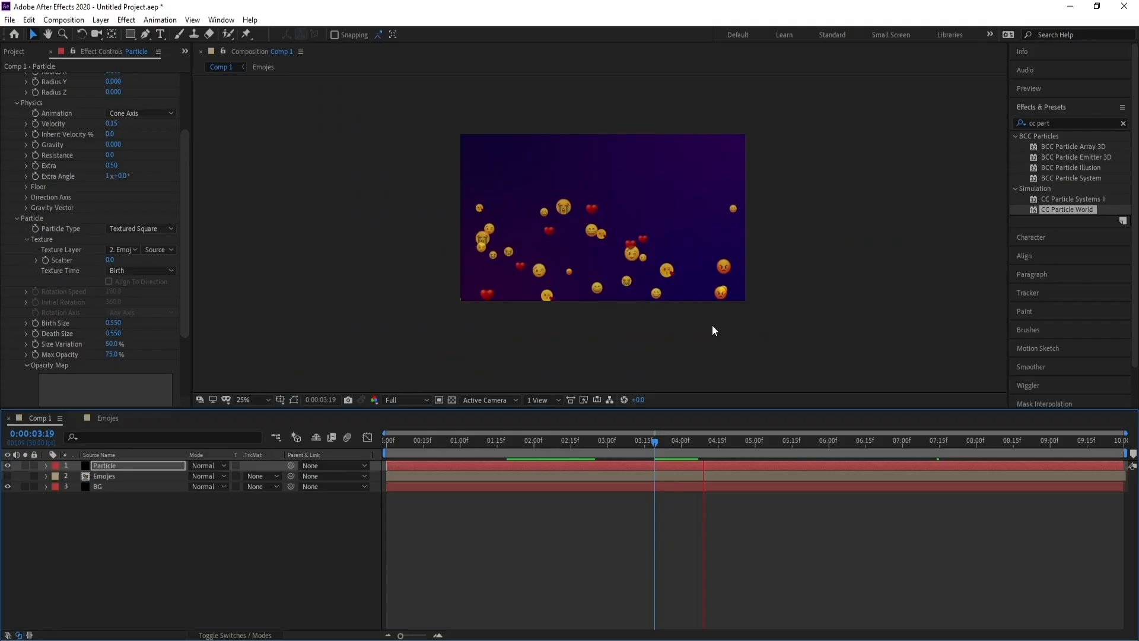
key(comma)
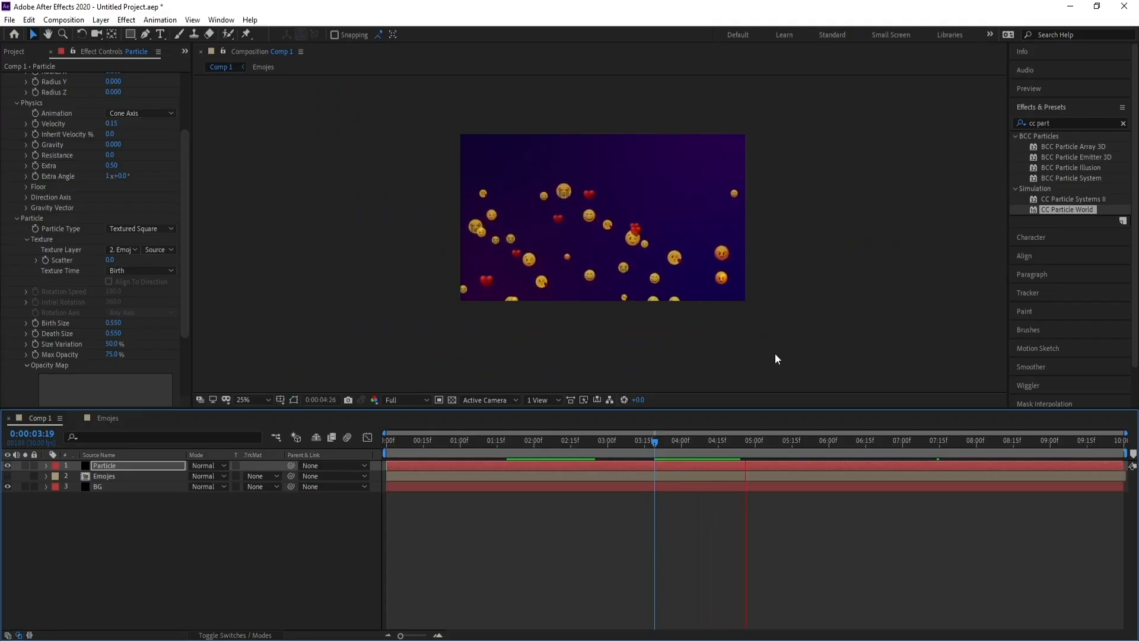